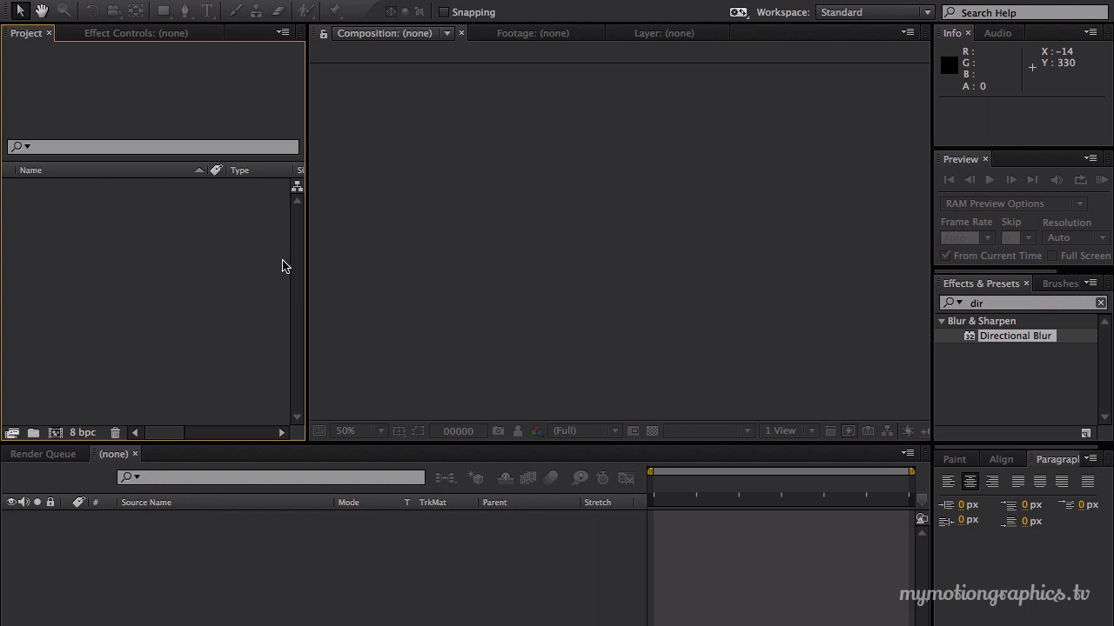
Step: Drag the Project/Composition divider rightward so more Project panel columns are visible
left_click_drag(307, 260, 425, 279)
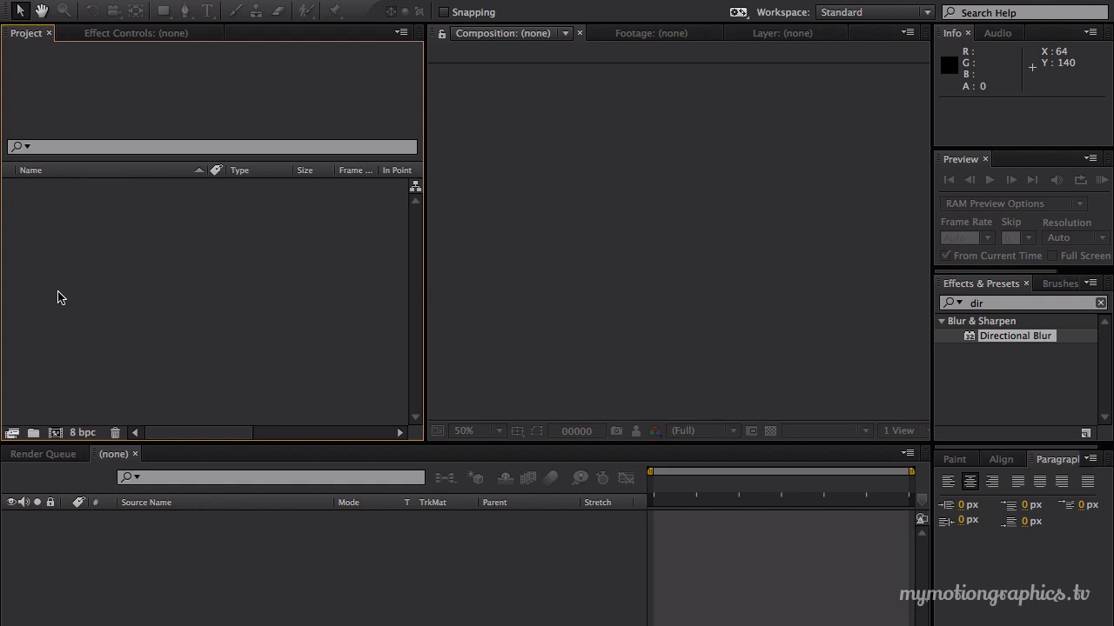
Step: In the import dialog, check the last frame Bounce_0120.png, then select Bounce_0000.png
double_click(143, 261)
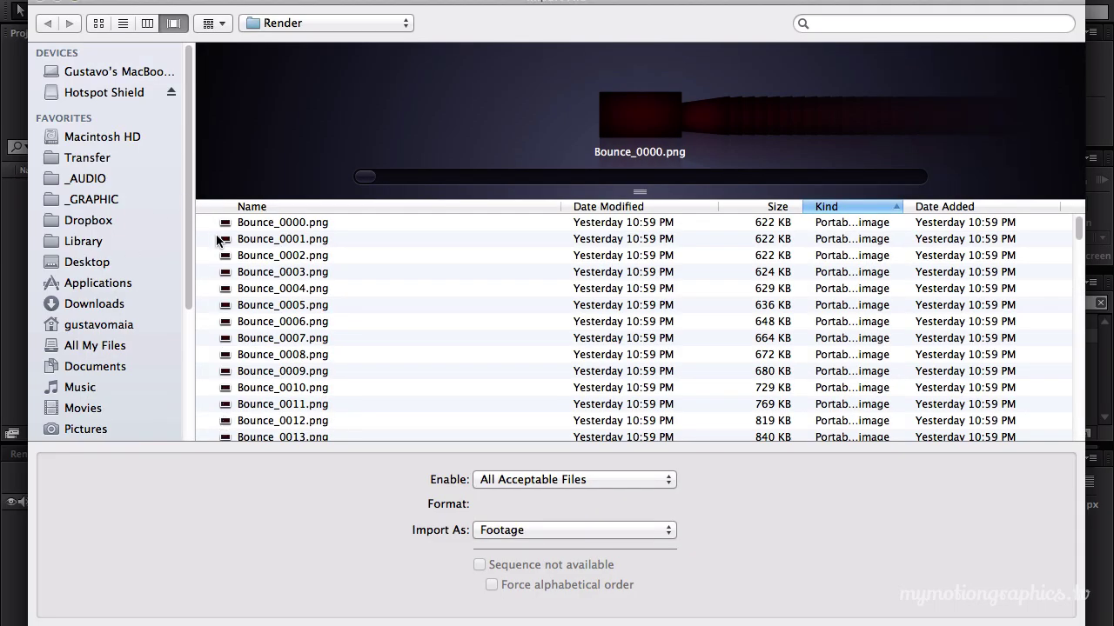
left_click(250, 228)
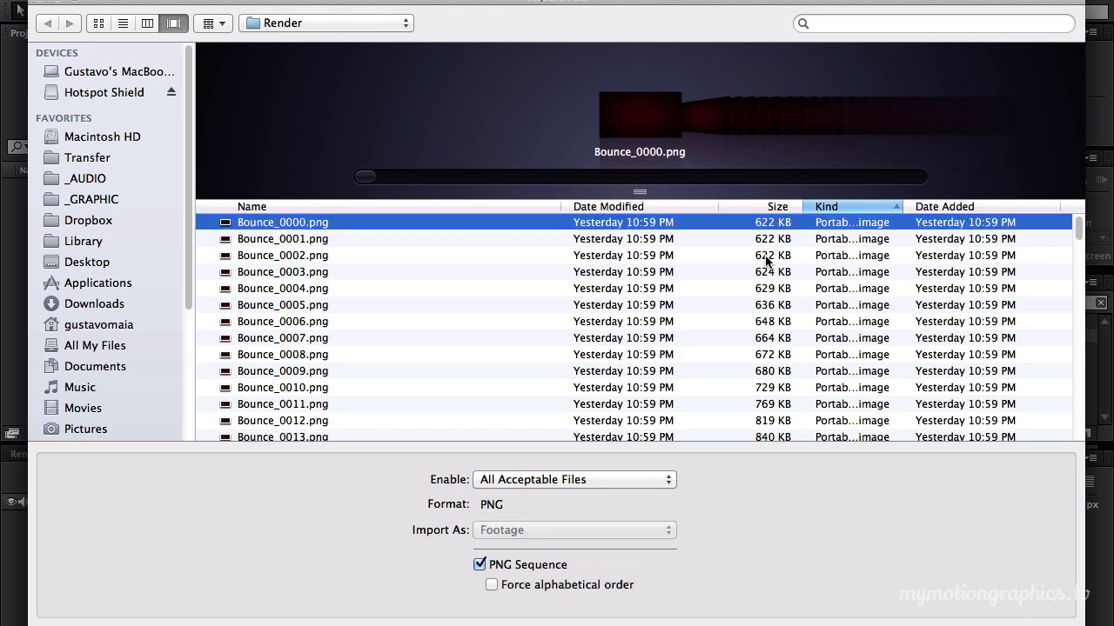
scroll(365, 289, "down", 5)
scroll(365, 290, "down", 20)
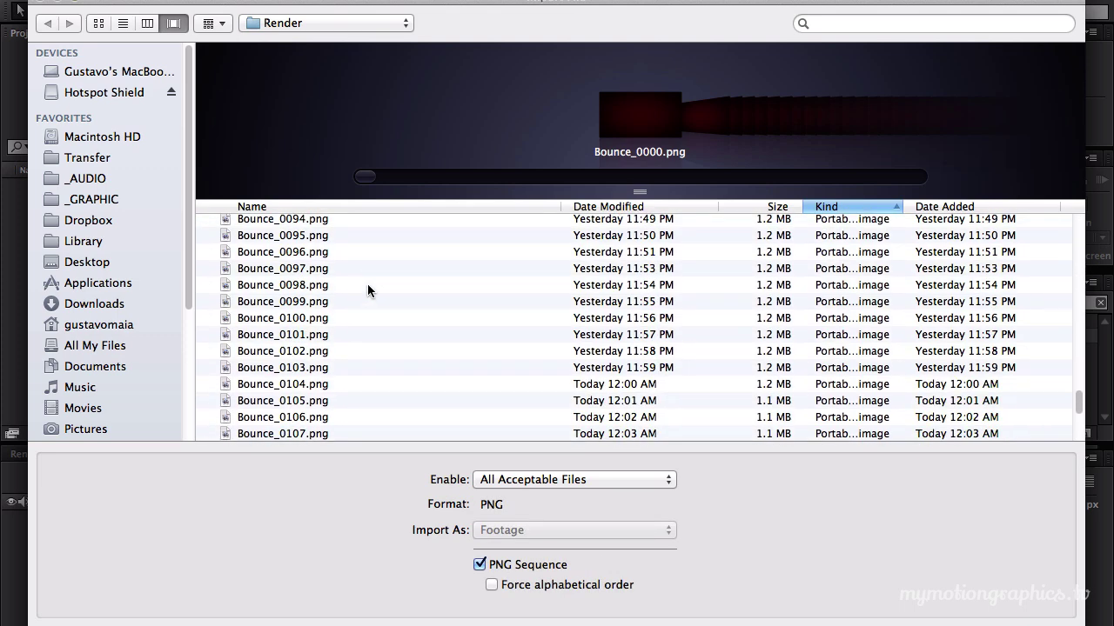
left_click(295, 431)
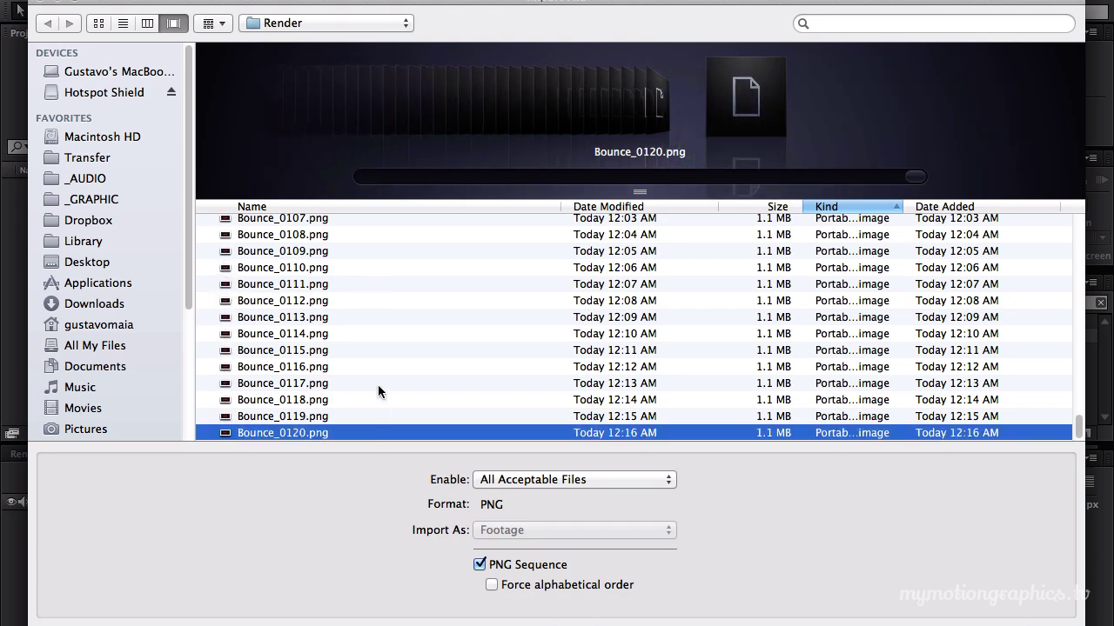
scroll(370, 370, "up", 5)
scroll(356, 343, "up", 20)
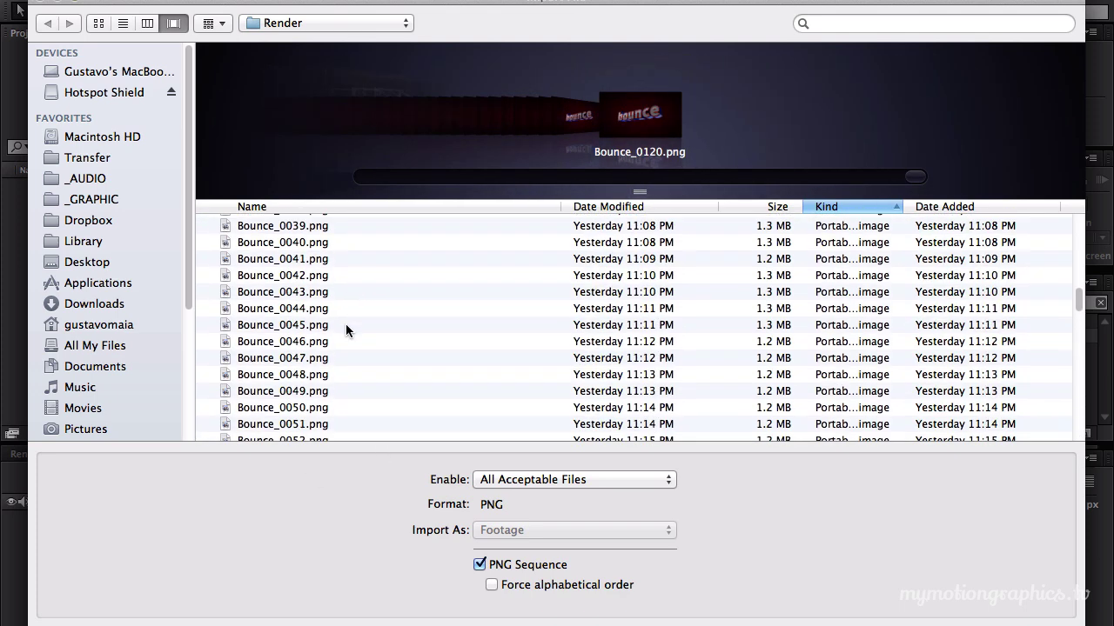
left_click(313, 225)
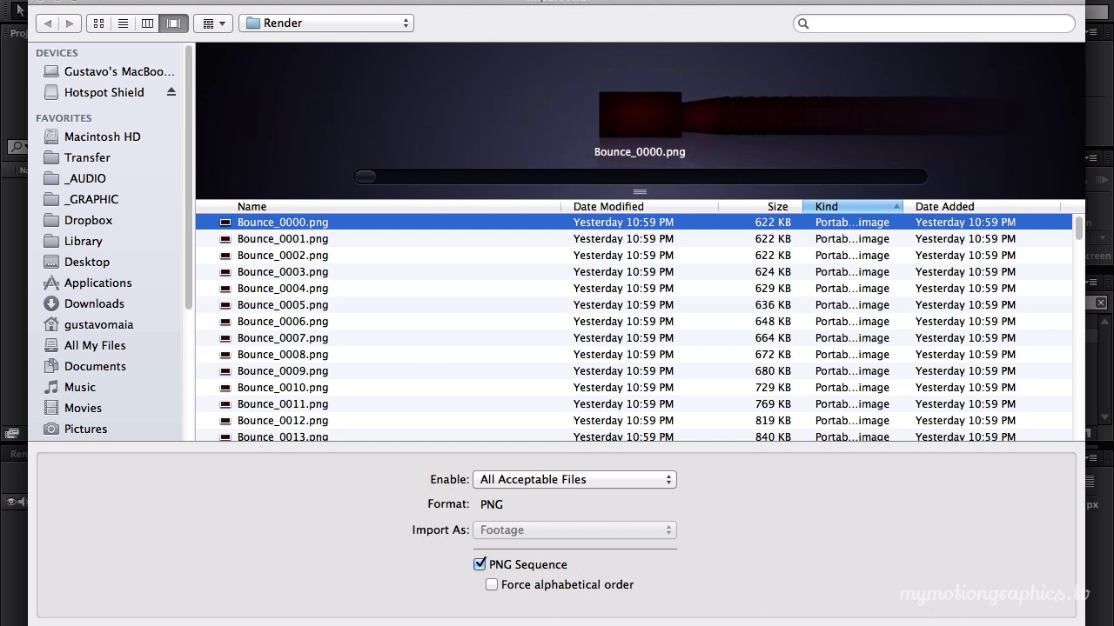
Step: Import the PNG sequence and set Interpret Footage to assume 29.97 fps
key("Return")
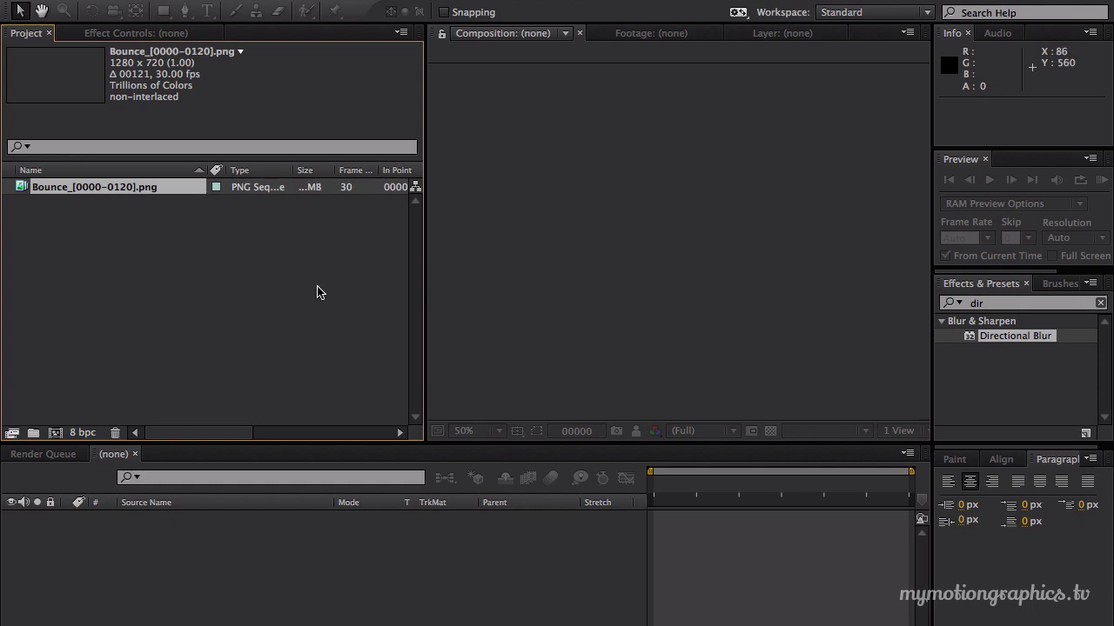
right_click(168, 198)
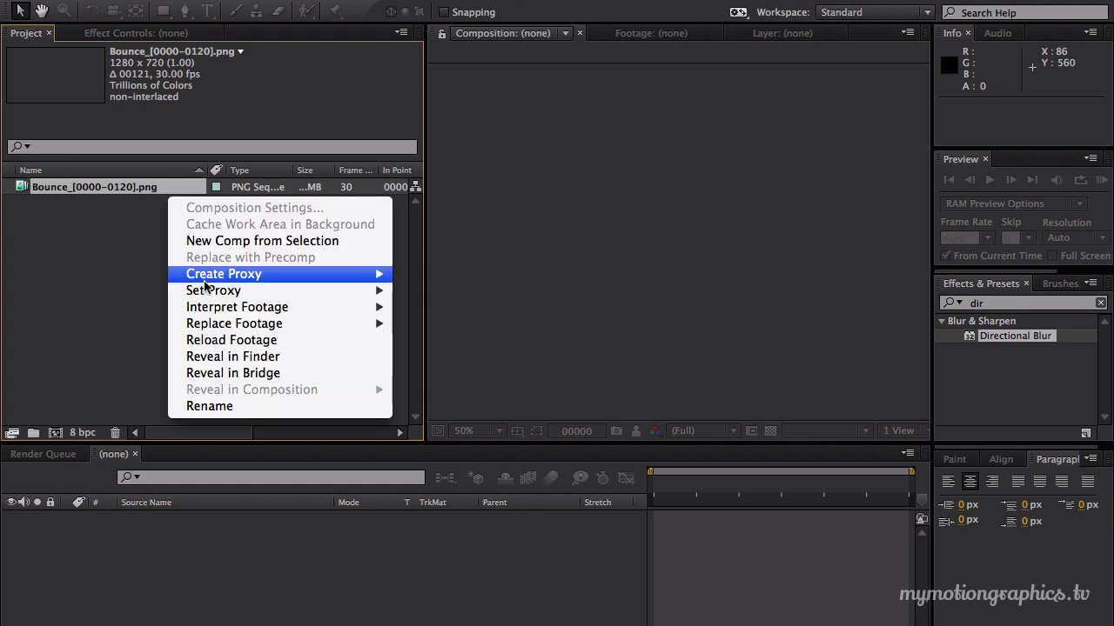
mouse_move(208, 316)
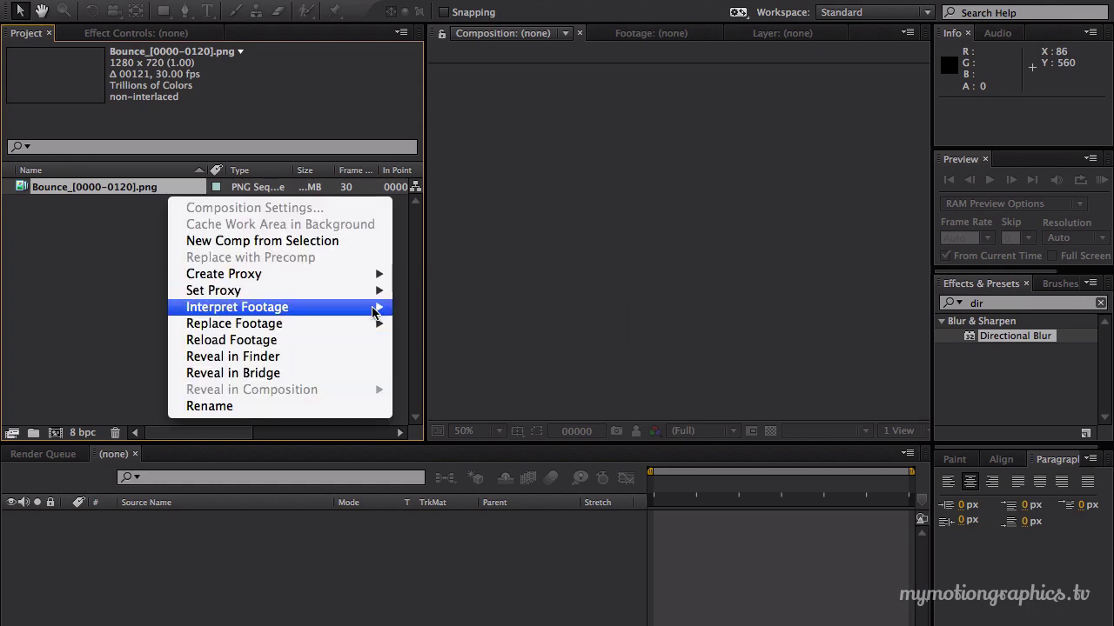
mouse_move(383, 307)
left_click(437, 311)
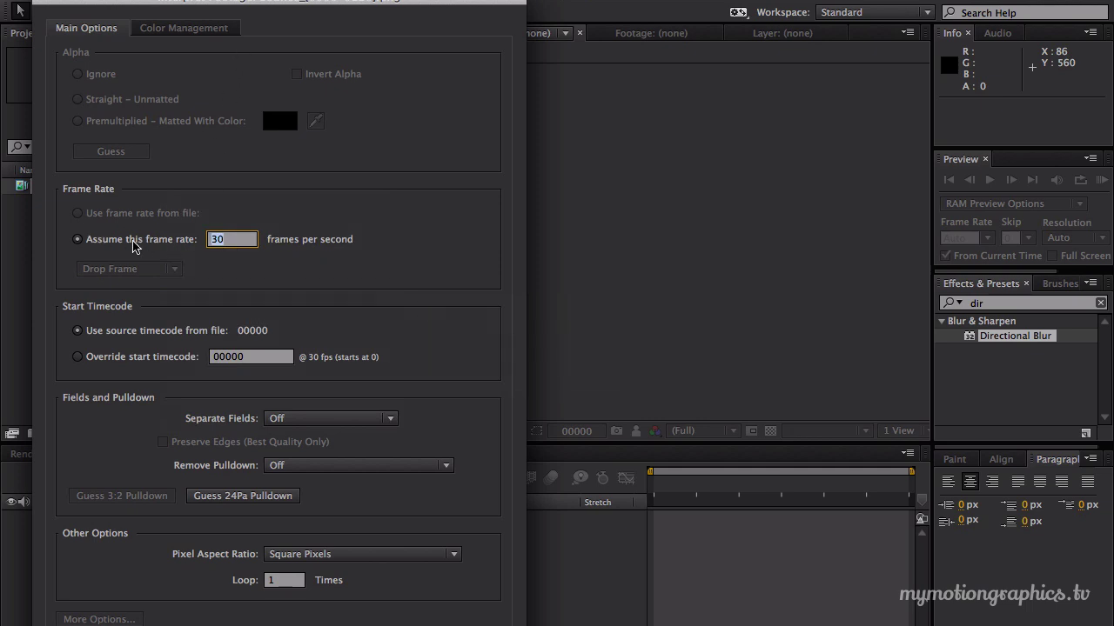
type("29.97")
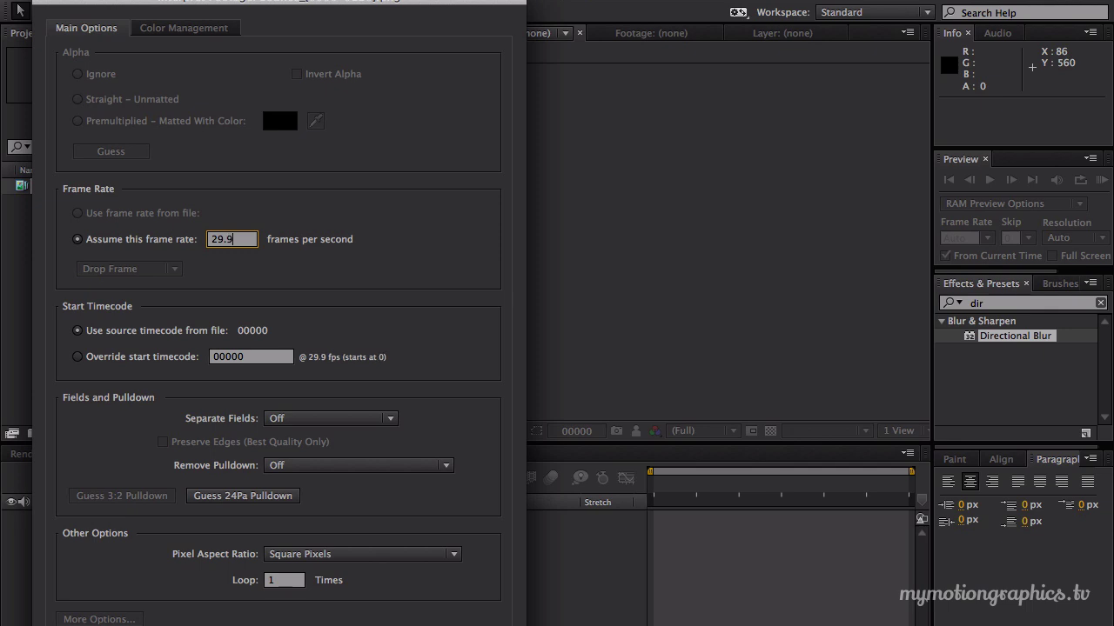
left_click(355, 195)
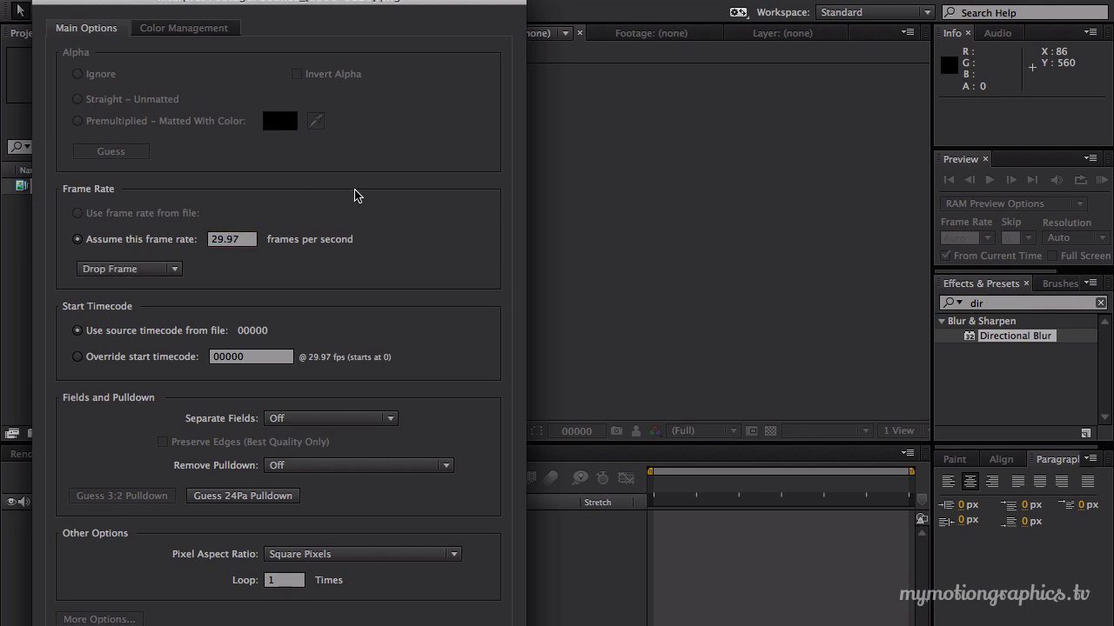
key("Return")
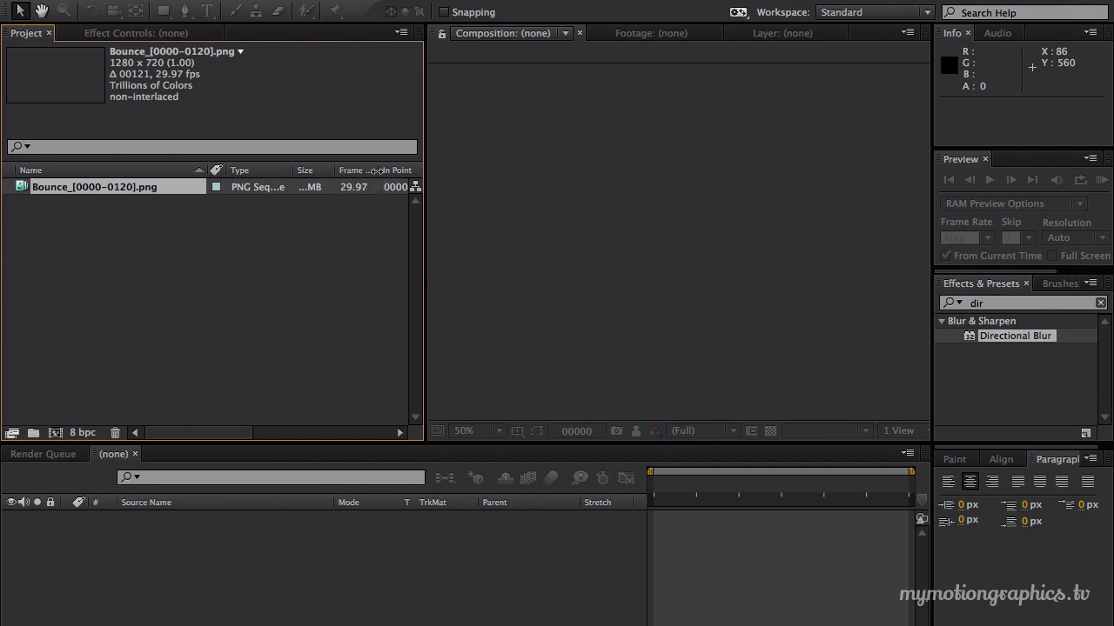
Step: Widen the Frame Rate column to check it, then re-edit the interpreted frame rate
left_click_drag(377, 170, 396, 171)
right_click(109, 189)
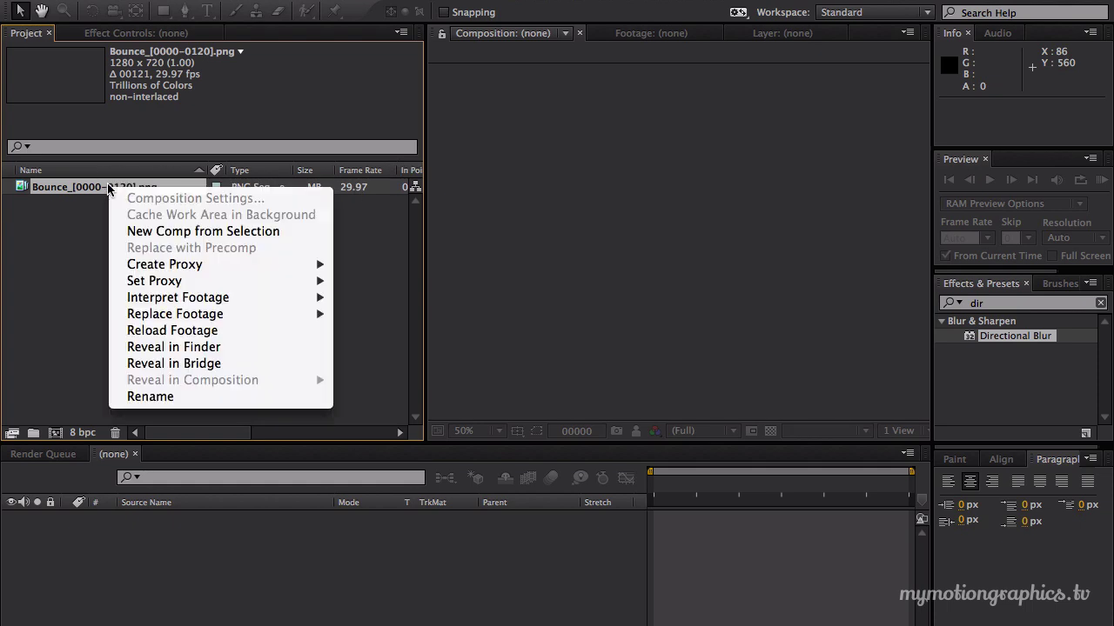
mouse_move(154, 297)
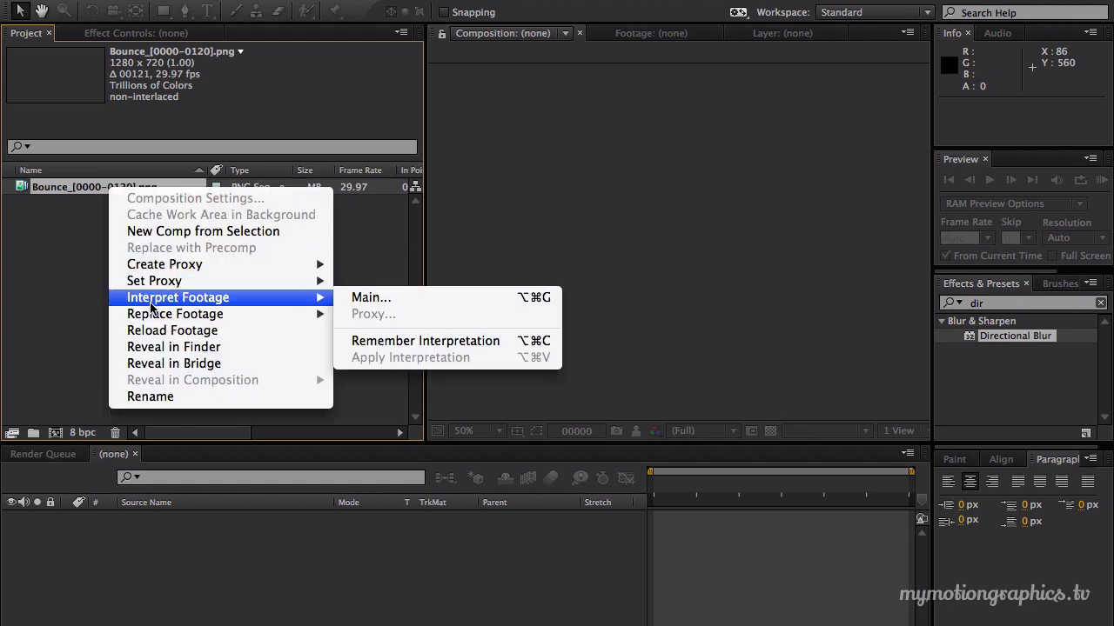
left_click(385, 300)
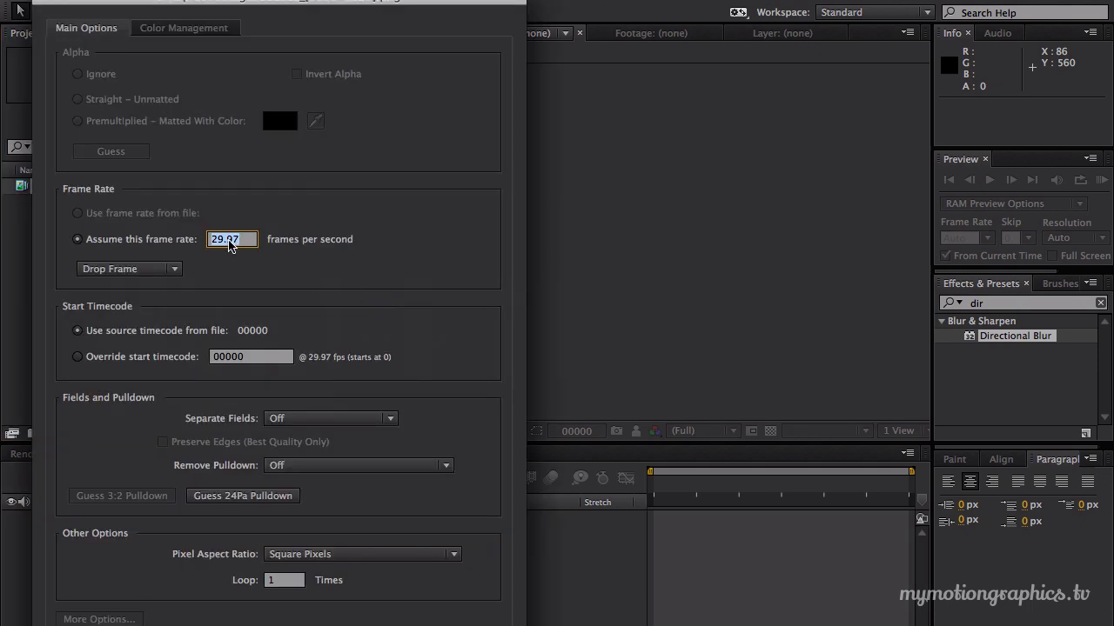
left_click(229, 243)
key("BackSpace")
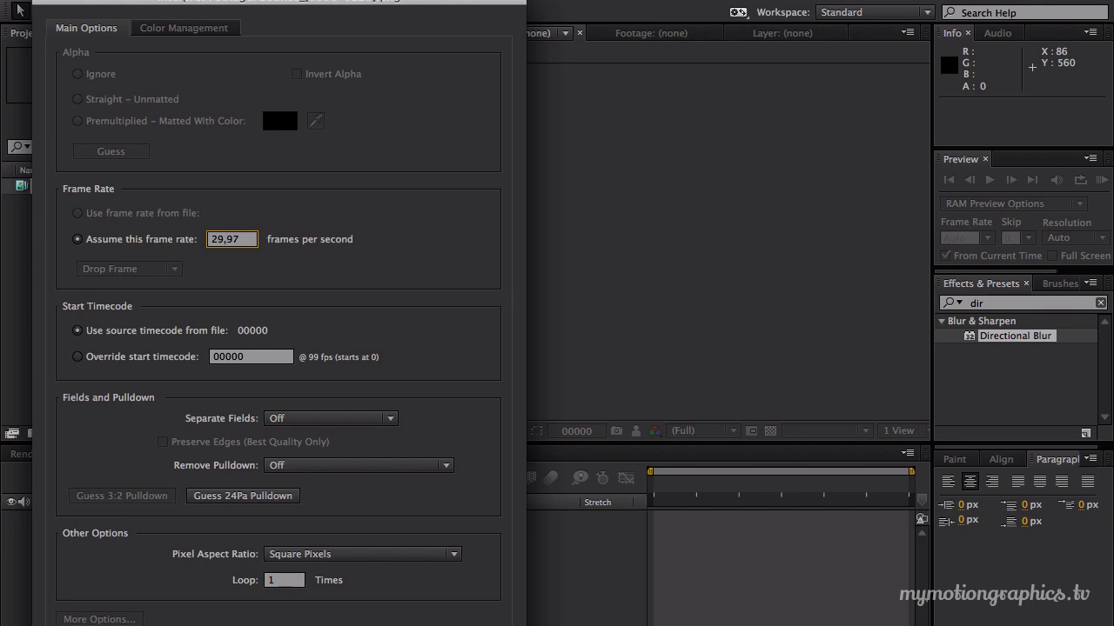
key("Return")
Step: Reinterpret the Bounce footage at 29.97 fps and confirm the correction
right_click(352, 186)
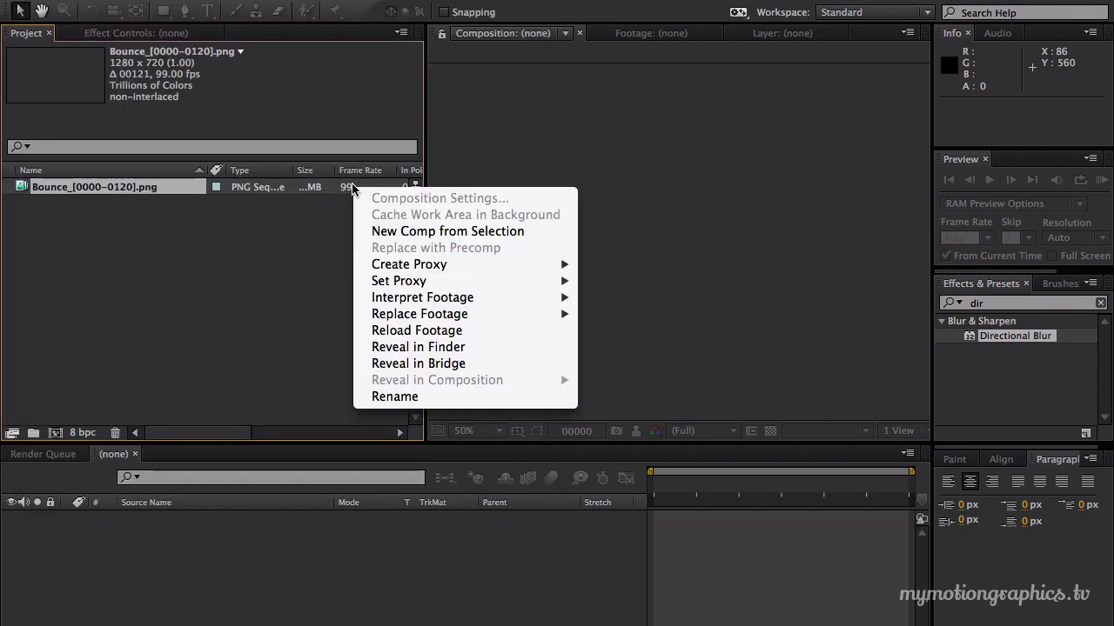
mouse_move(396, 270)
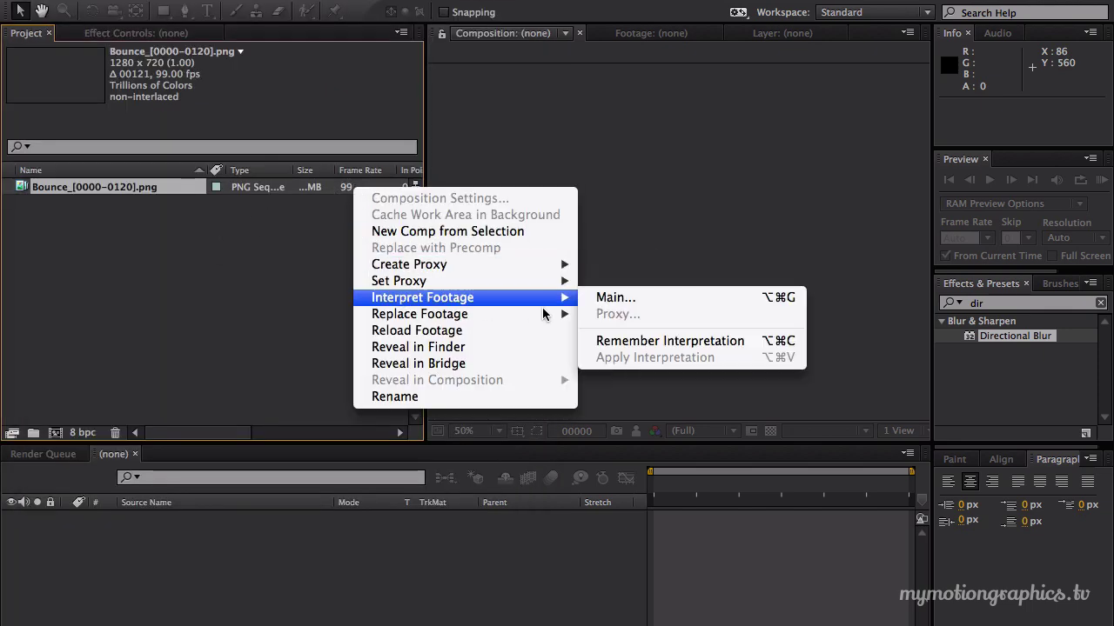
mouse_move(574, 299)
left_click(612, 298)
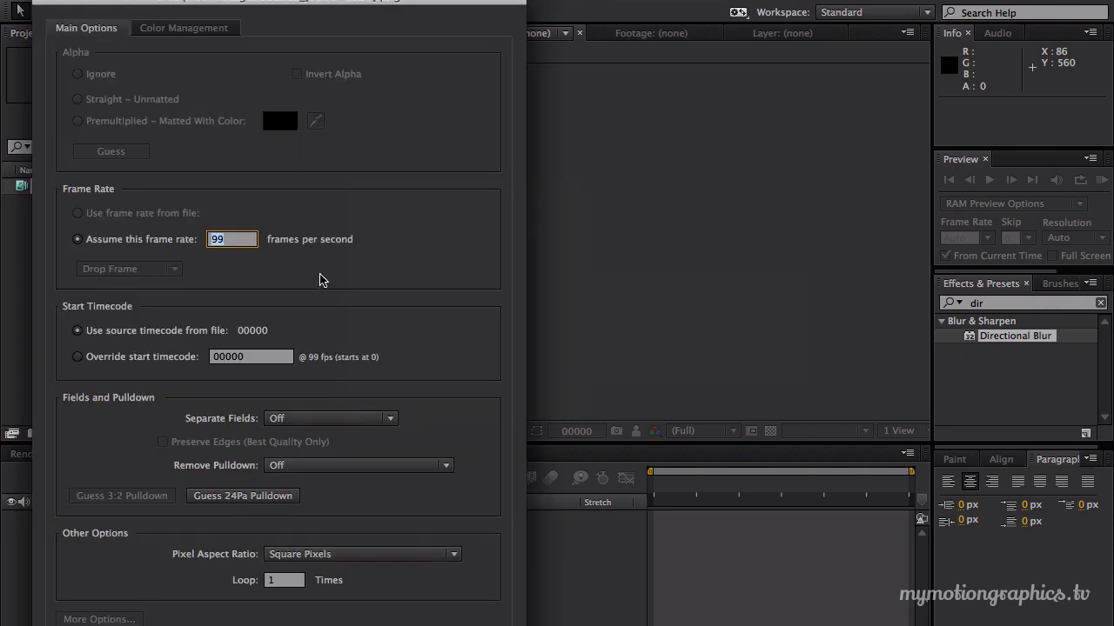
type("29.97")
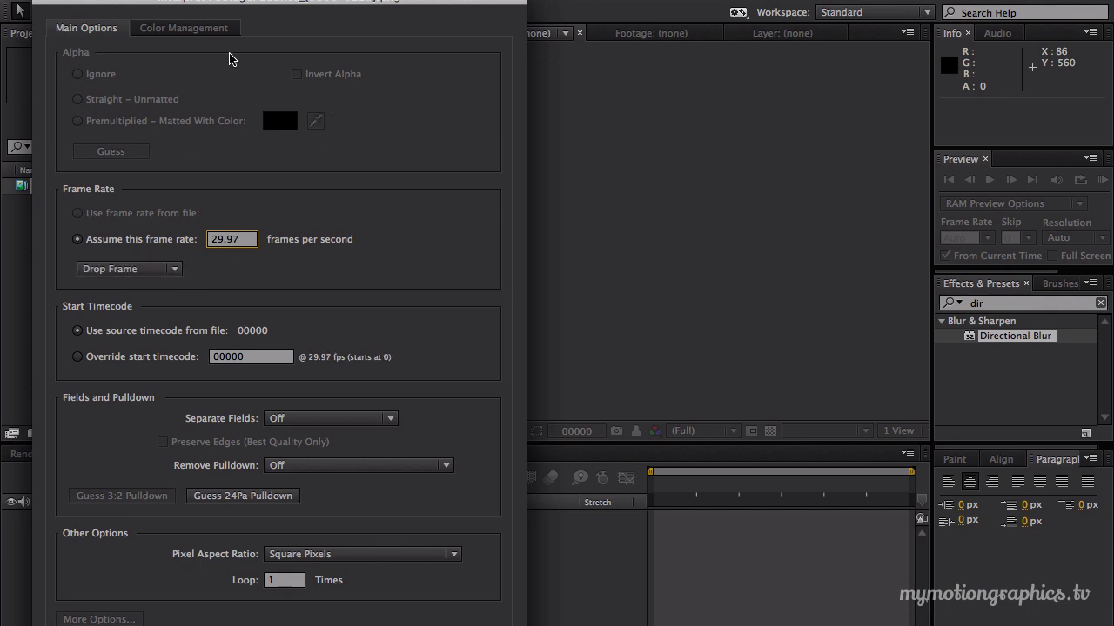
left_click_drag(124, 13, 296, 12)
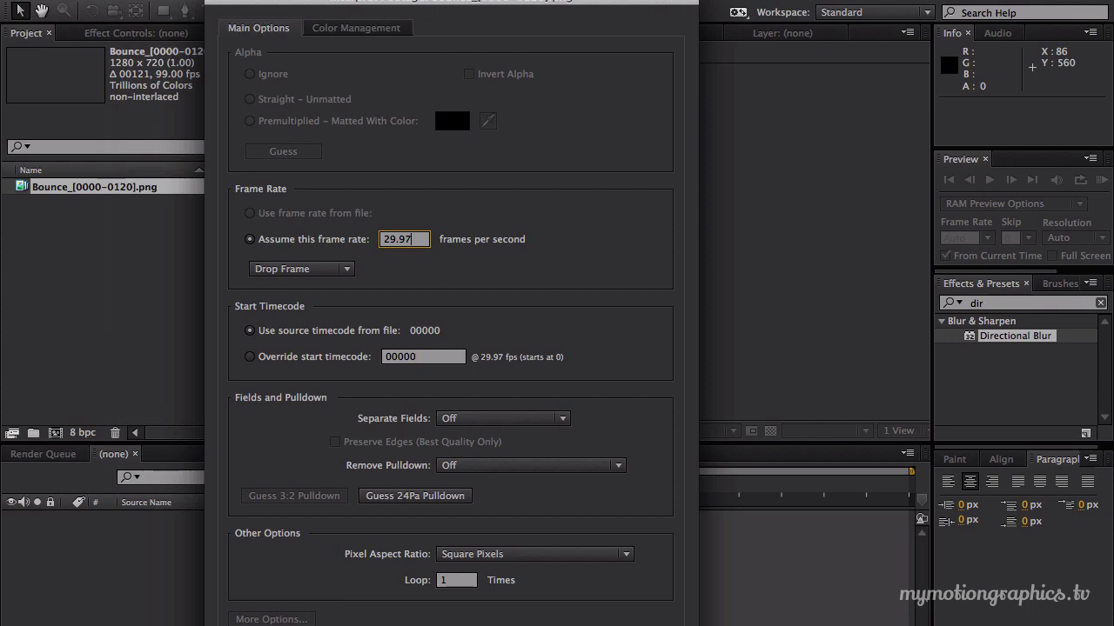
key("Return")
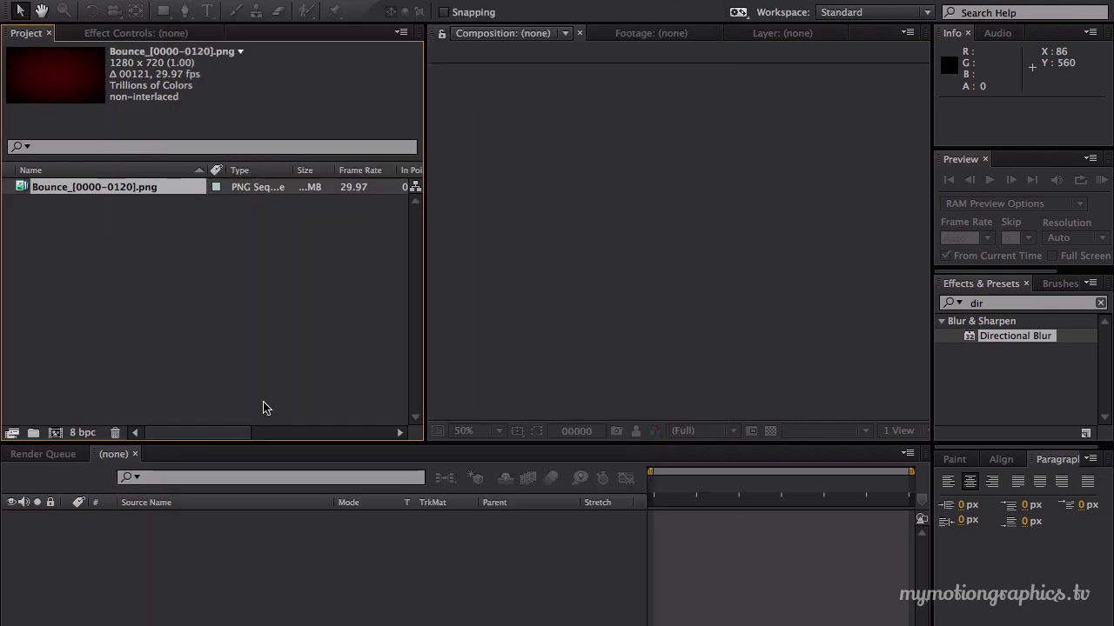
Step: Create a Bounce composition from the footage and jump to frame 34
left_click_drag(23, 191, 55, 432)
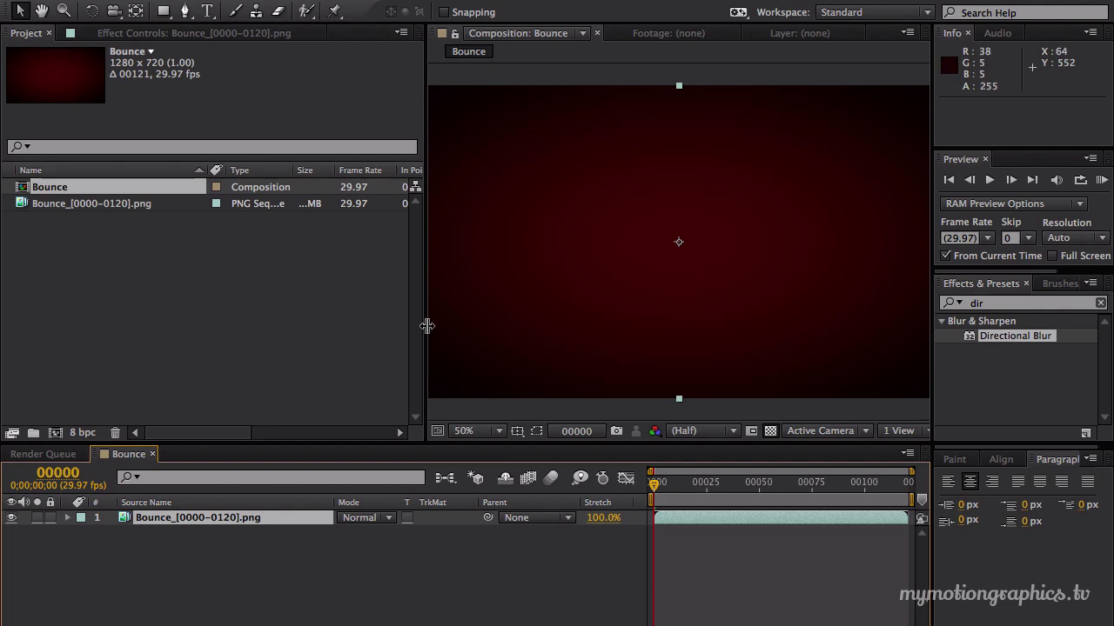
left_click(726, 505)
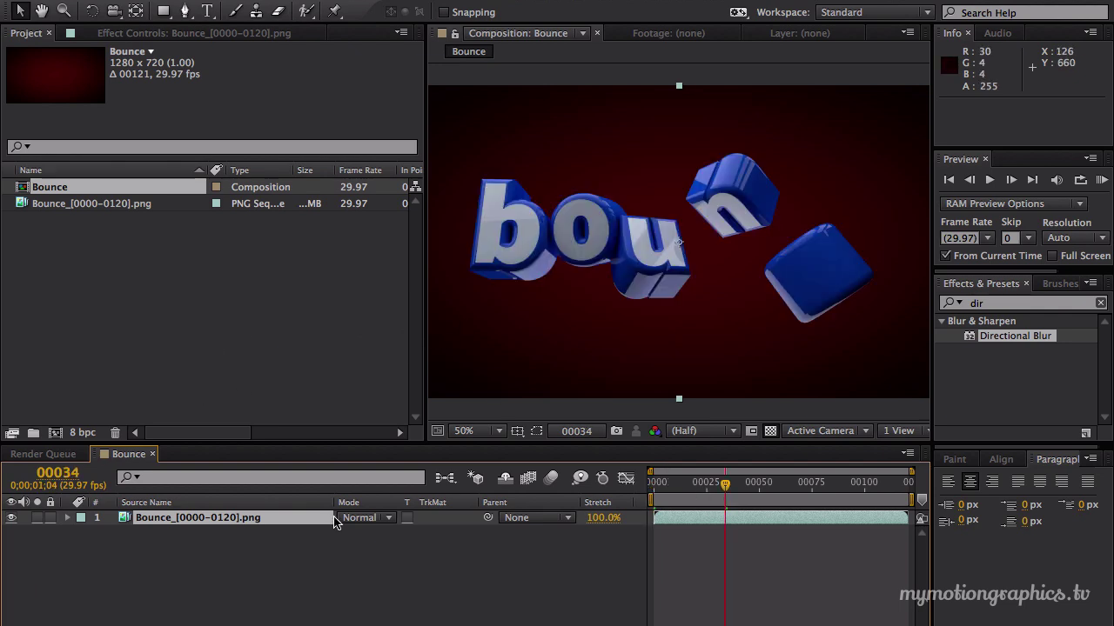
Step: Duplicate the render layer, rename the lower copy 'original' and hide it
key("ctrl+d")
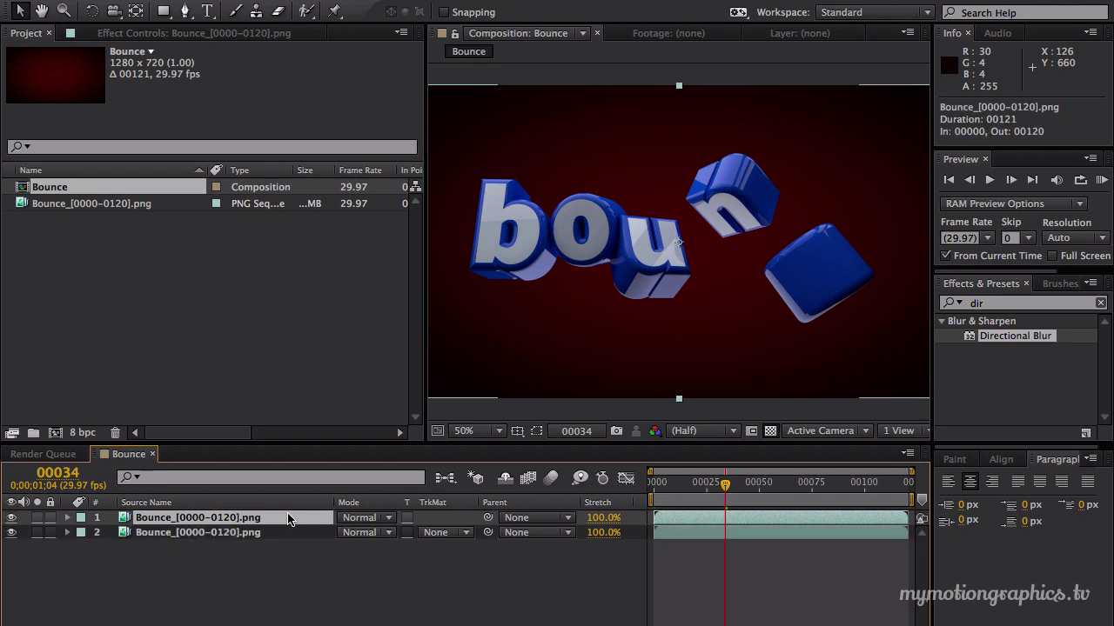
left_click(208, 535)
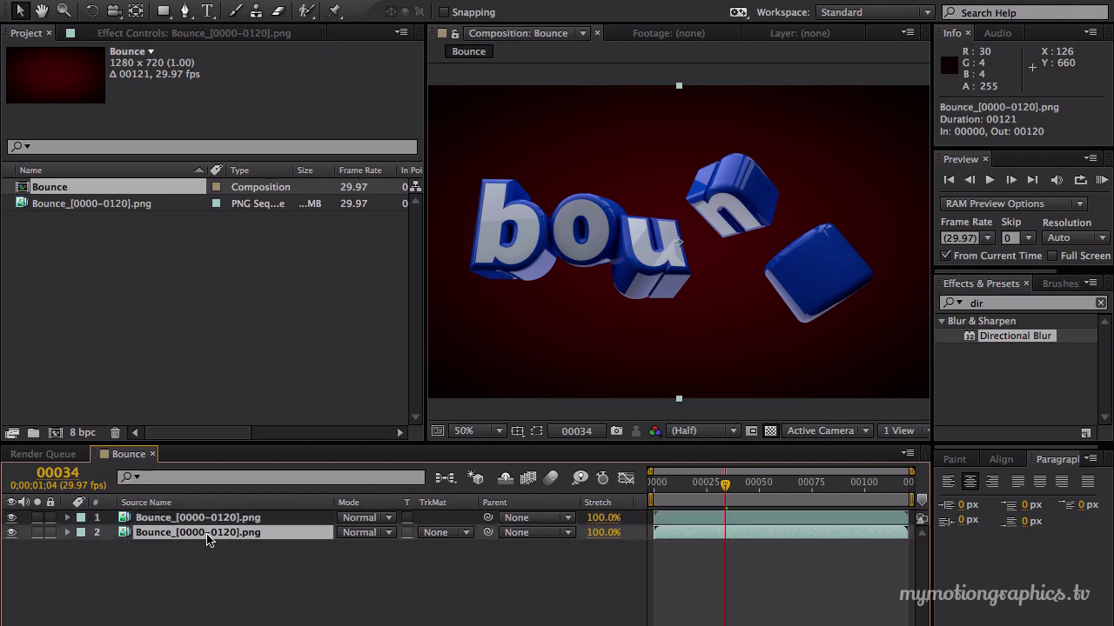
key("Return")
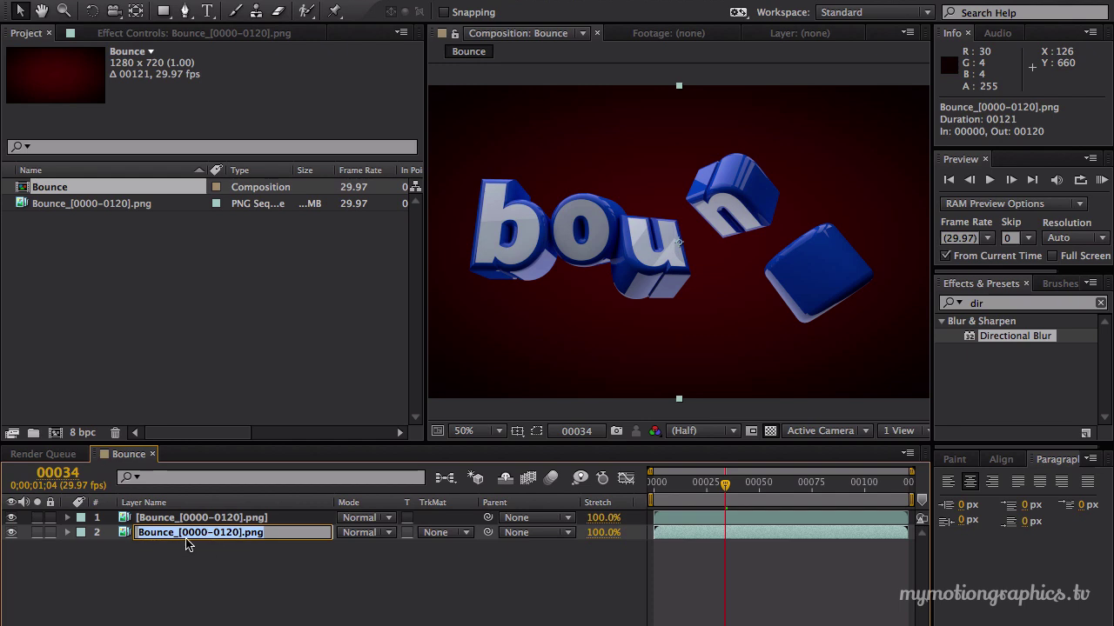
left_click(185, 543)
left_click(180, 535)
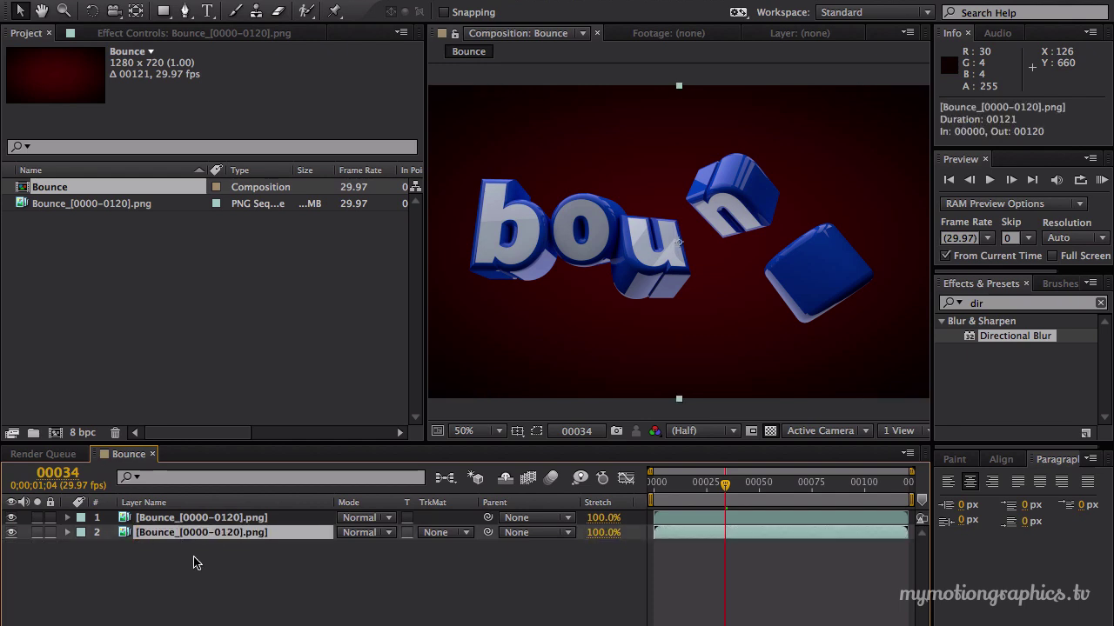
key("Return")
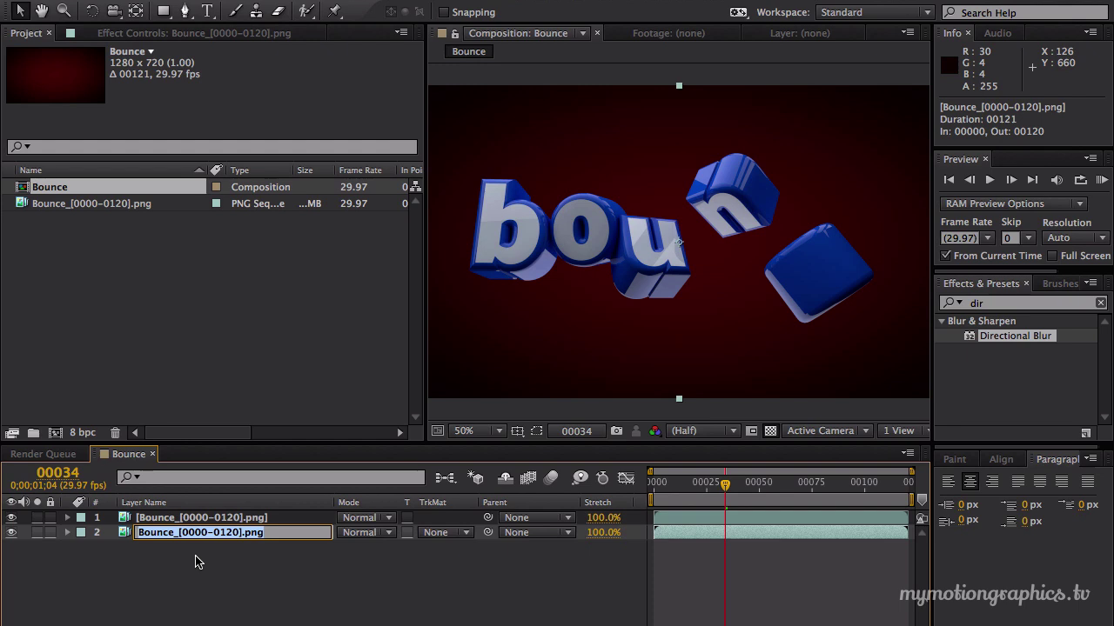
type("original")
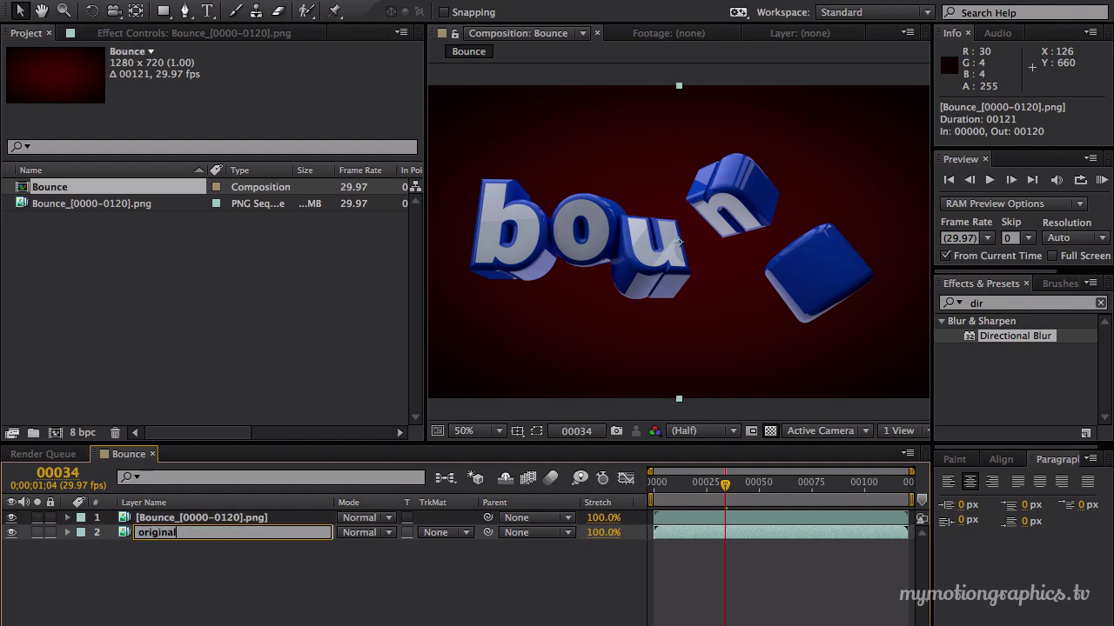
key("Return")
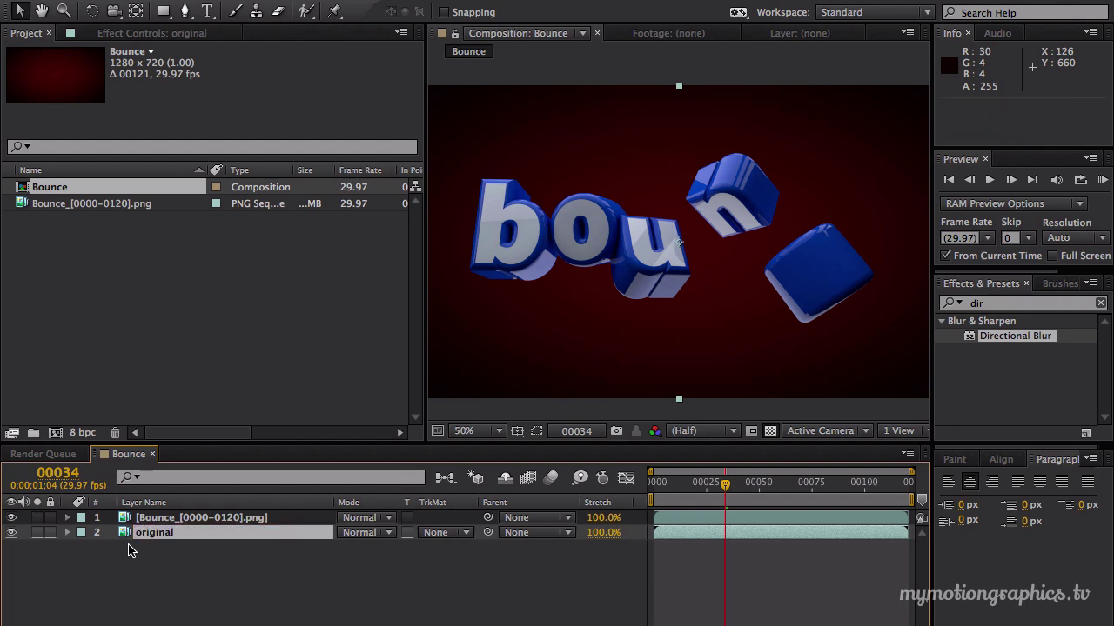
left_click(12, 532)
Step: Rename the upper render layer 'cc'
left_click(175, 523)
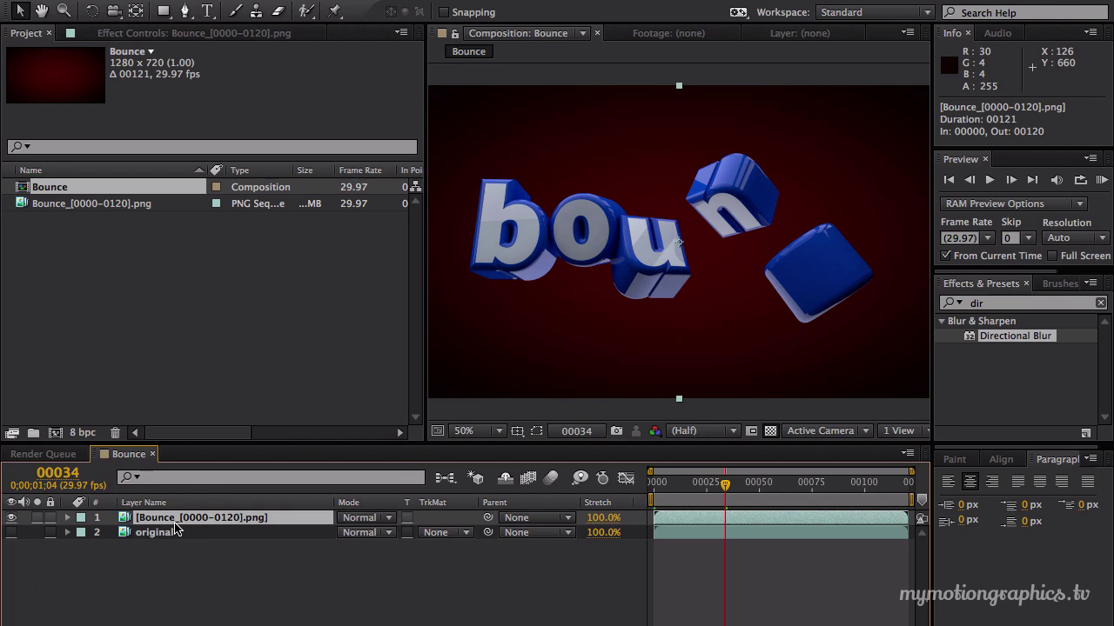
key("Return")
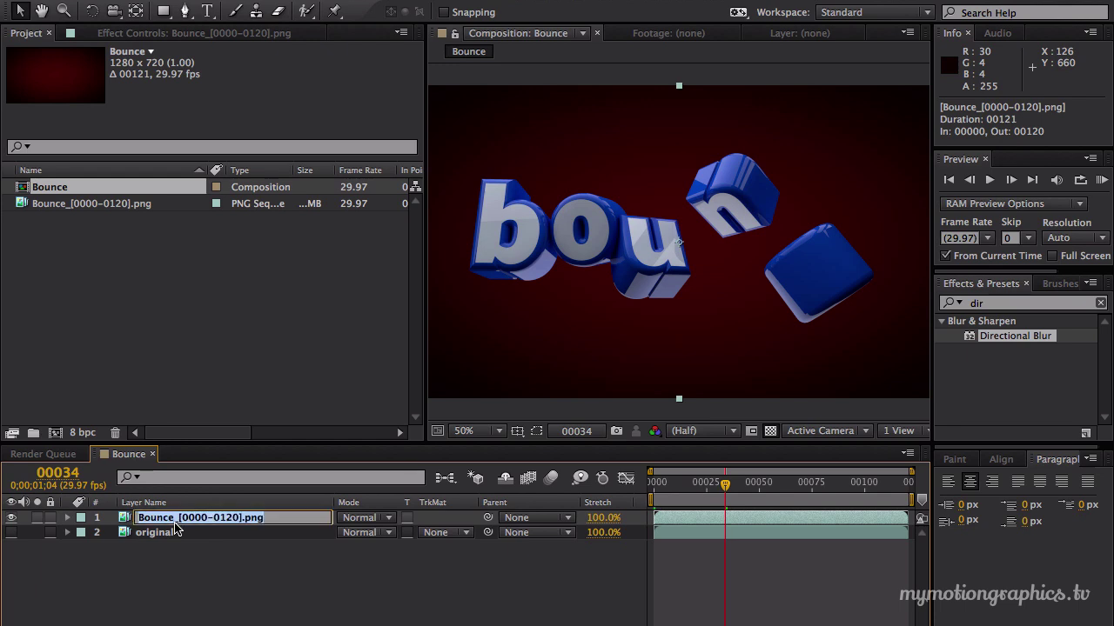
type("cc")
key("Return")
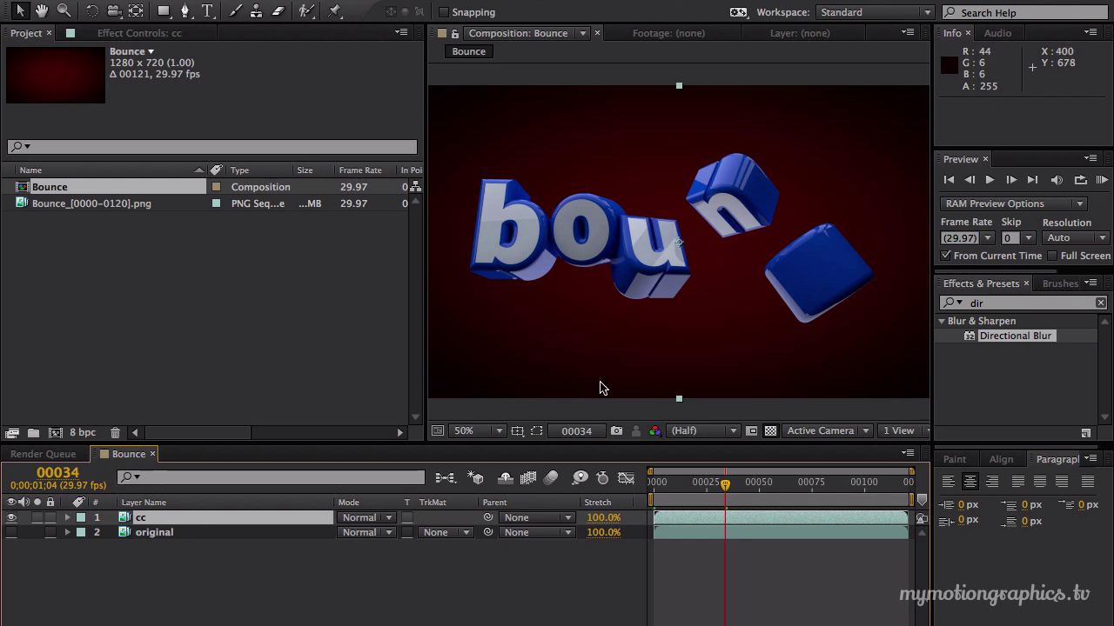
left_click(976, 307)
Step: Replace the 'dir' search with 'curve' and drag Curves onto the cc layer
type("dir")
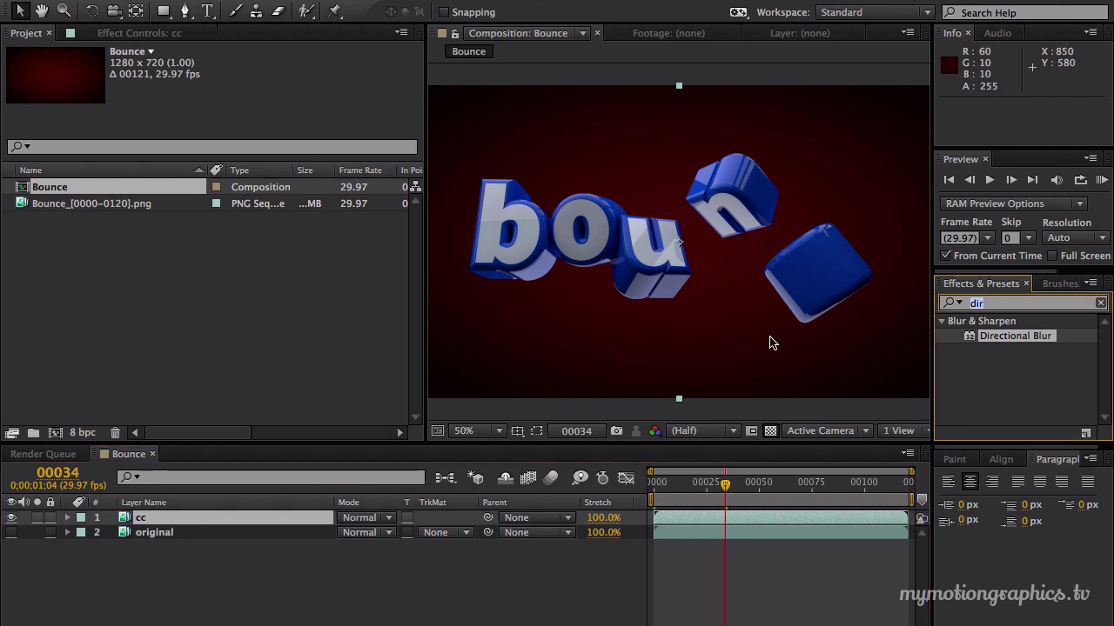
key("BackSpace")
key("BackSpace")
key("BackSpace")
left_click(982, 554)
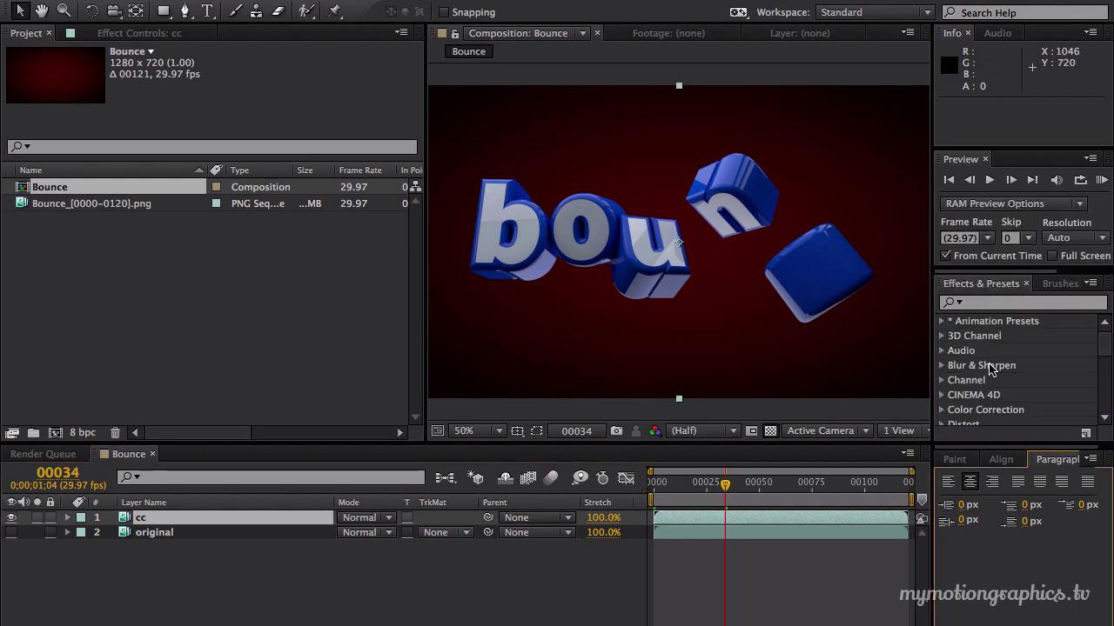
left_click(979, 304)
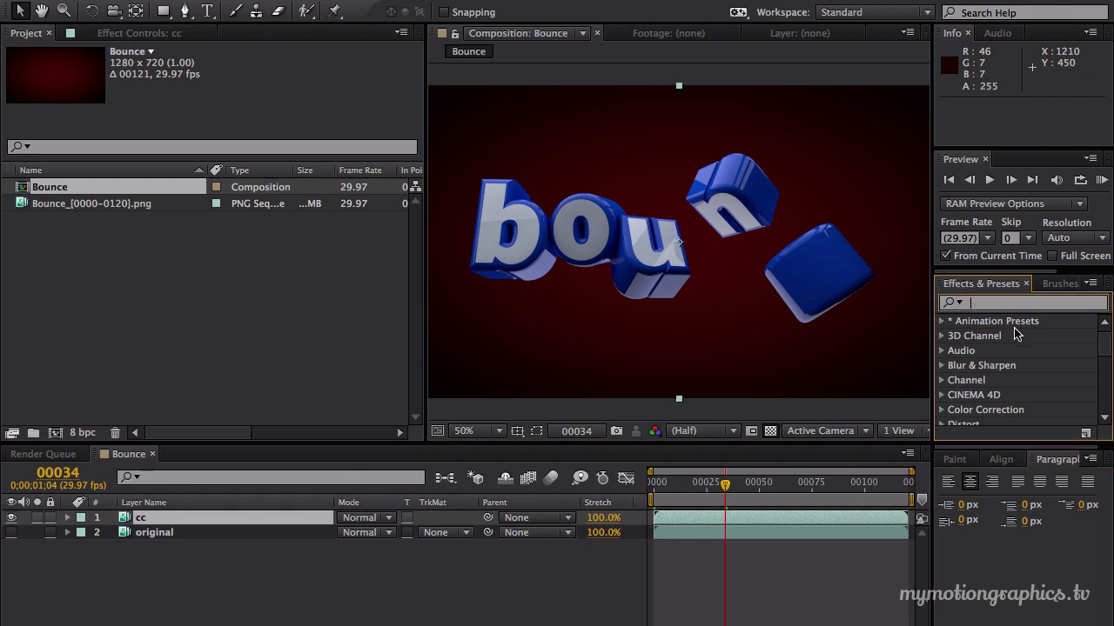
type("curves")
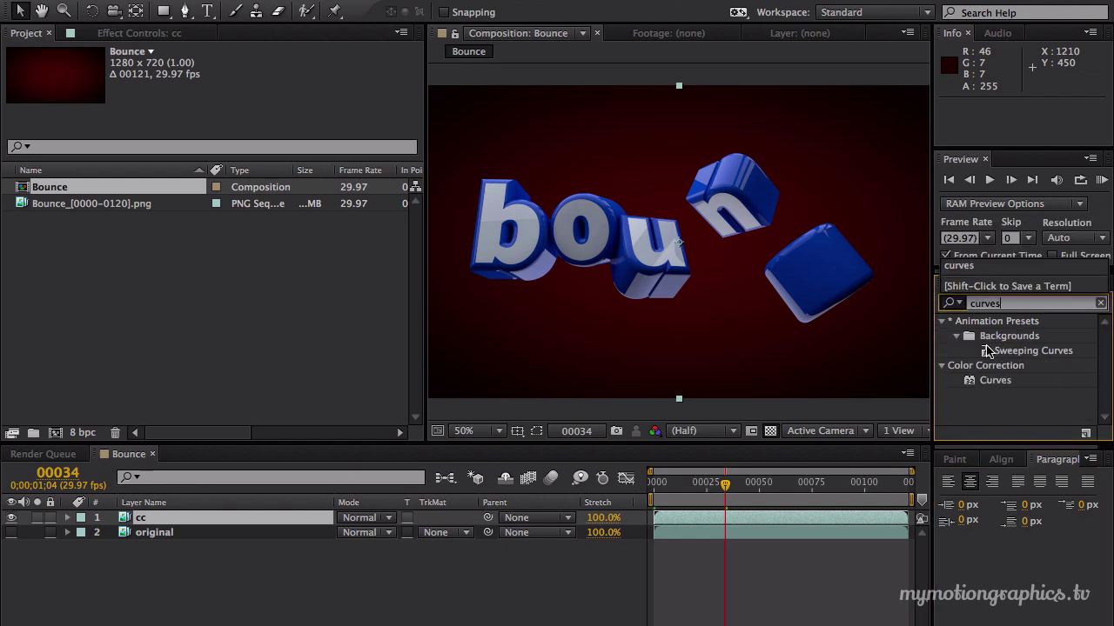
left_click_drag(979, 382, 139, 522)
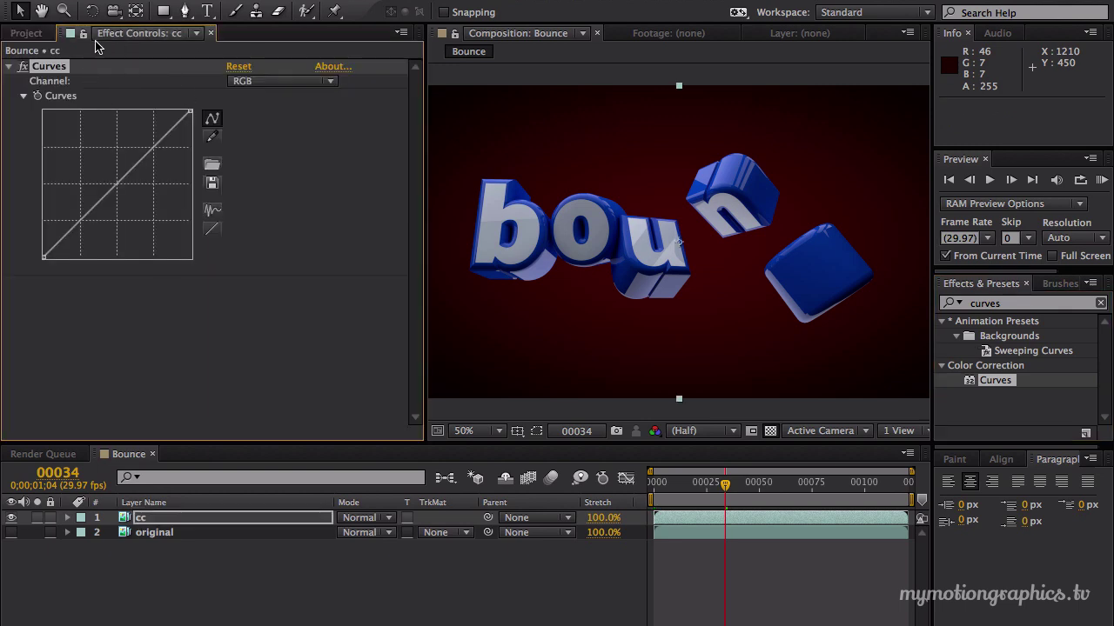
Step: Widen the viewer and drag the Curves shadow and highlight points into an S-curve
left_click_drag(425, 191, 291, 207)
left_click(72, 231)
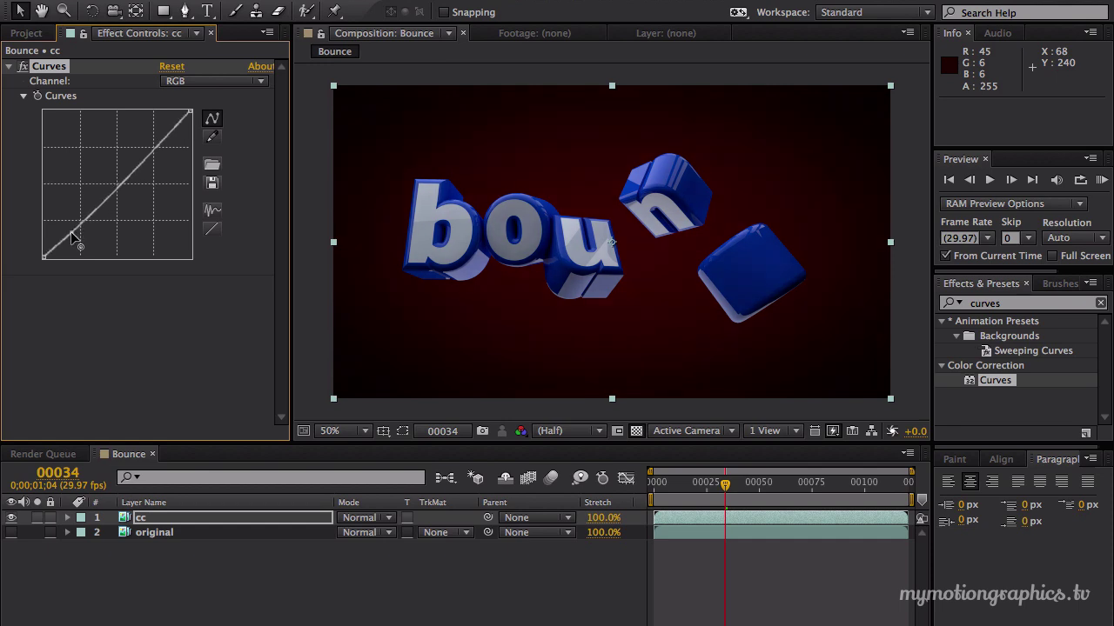
left_click_drag(72, 231, 72, 223)
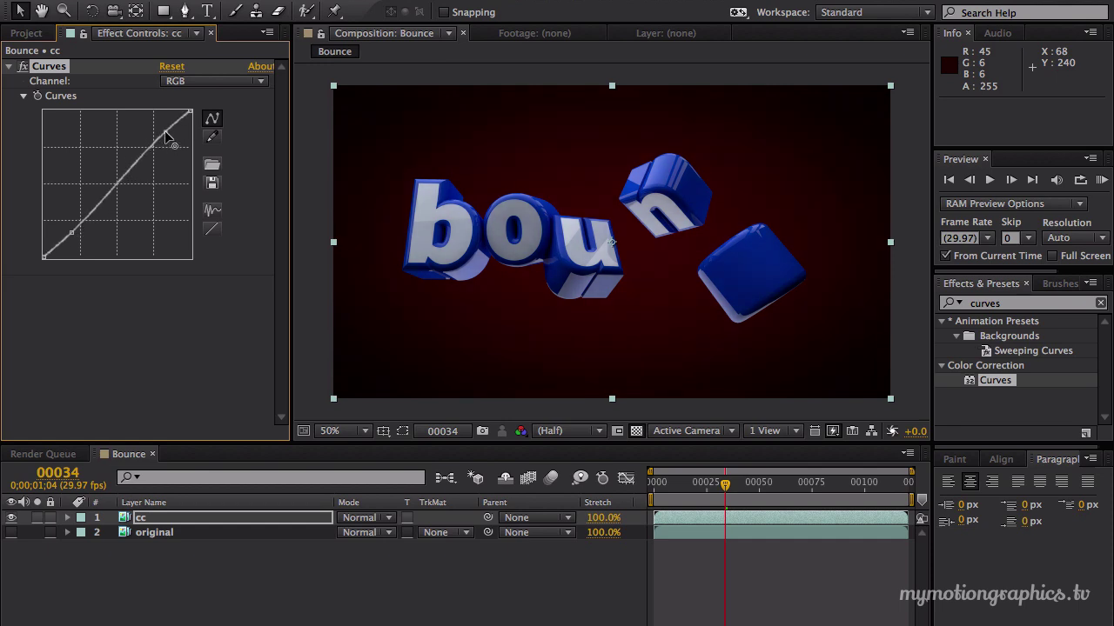
left_click_drag(164, 140, 164, 127)
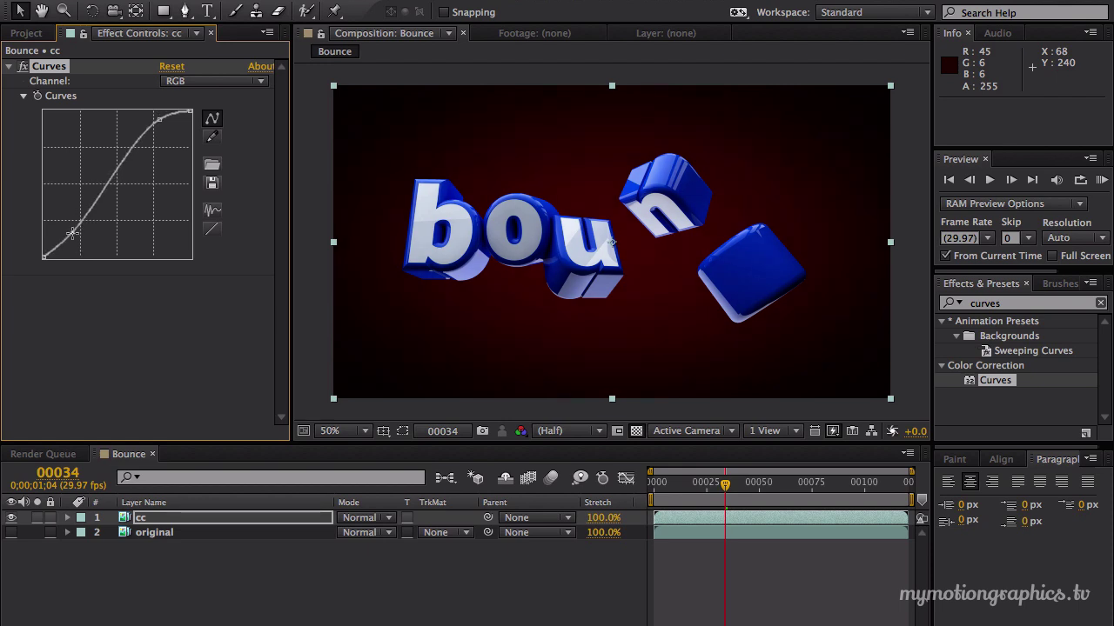
mouse_move(72, 233)
left_mouse_down()
mouse_move(74, 248)
mouse_move(67, 236)
left_mouse_up()
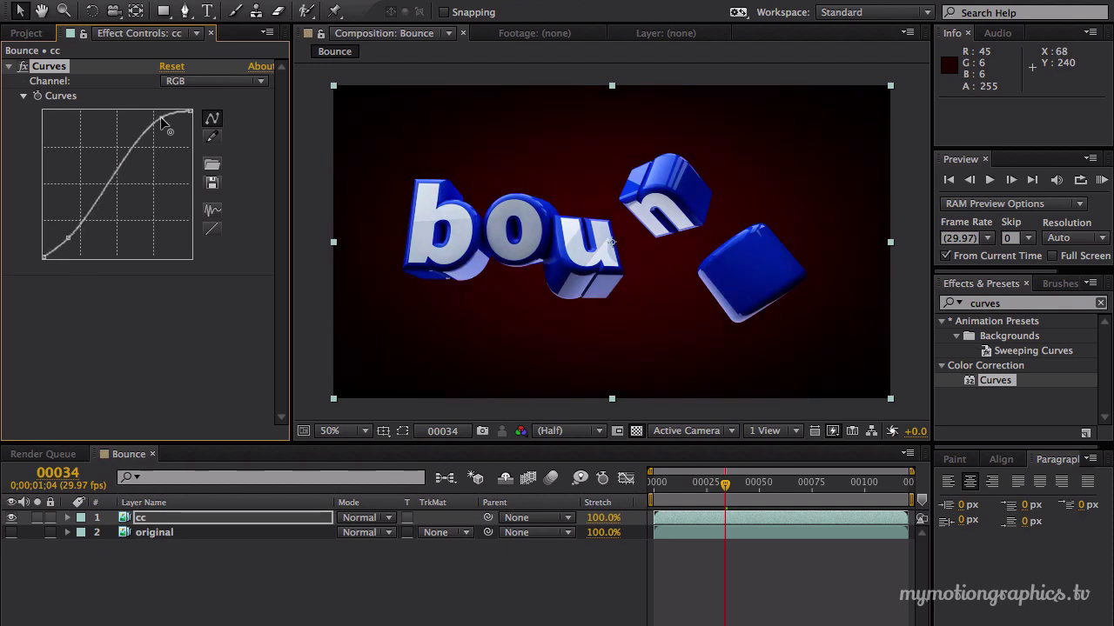
left_click_drag(161, 118, 142, 129)
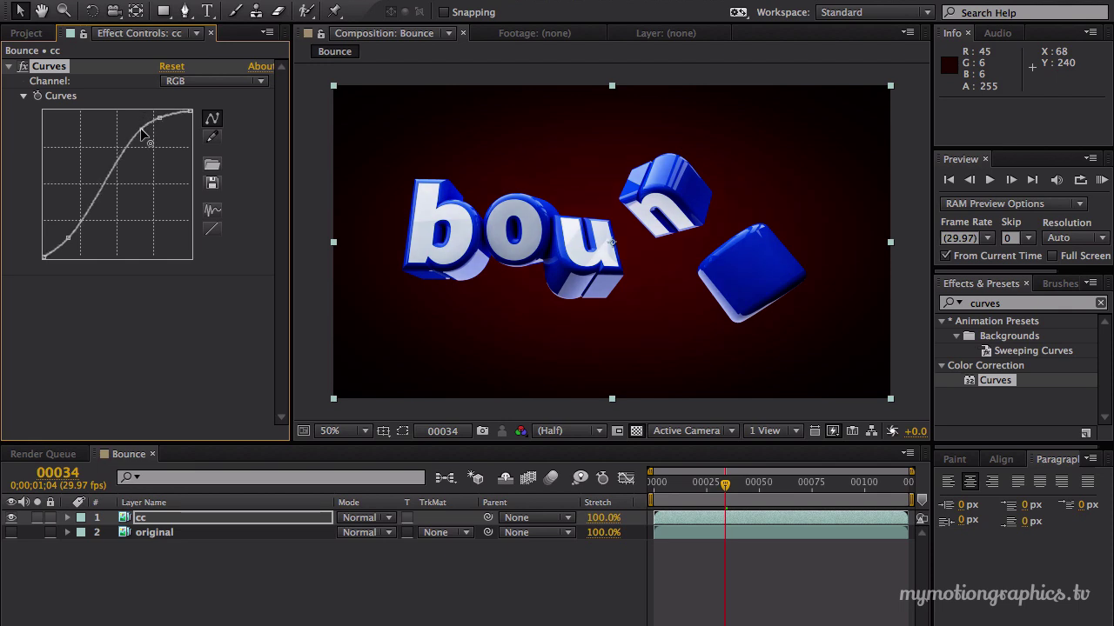
Step: Scrub to the assembled text, toggle Curves to compare, and fine-tune the upper curve
left_click(774, 496)
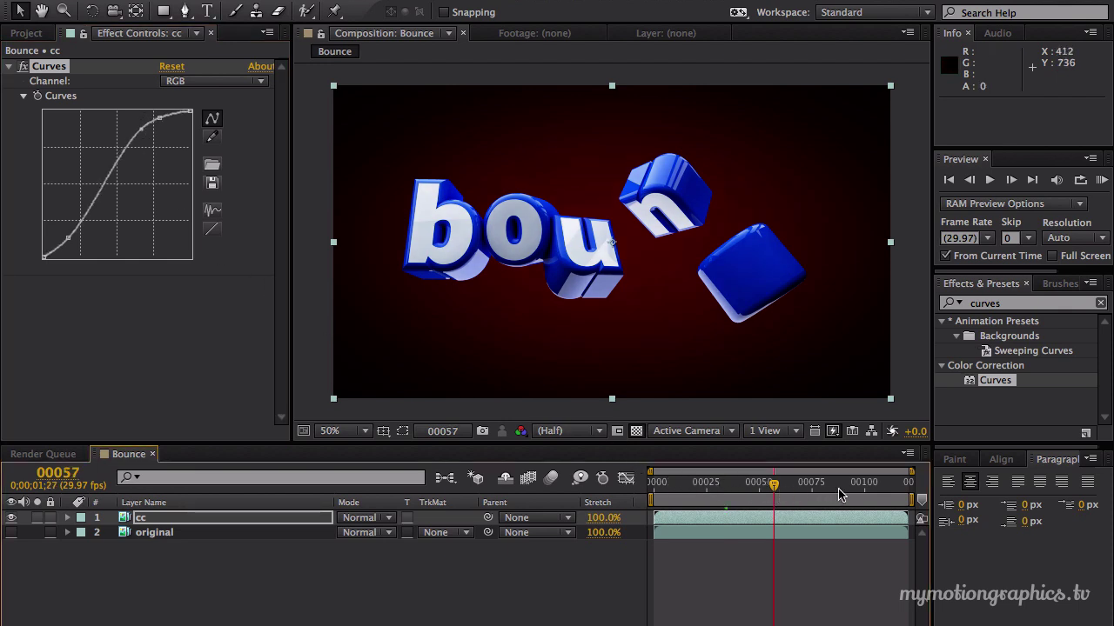
left_click_drag(836, 482, 881, 484)
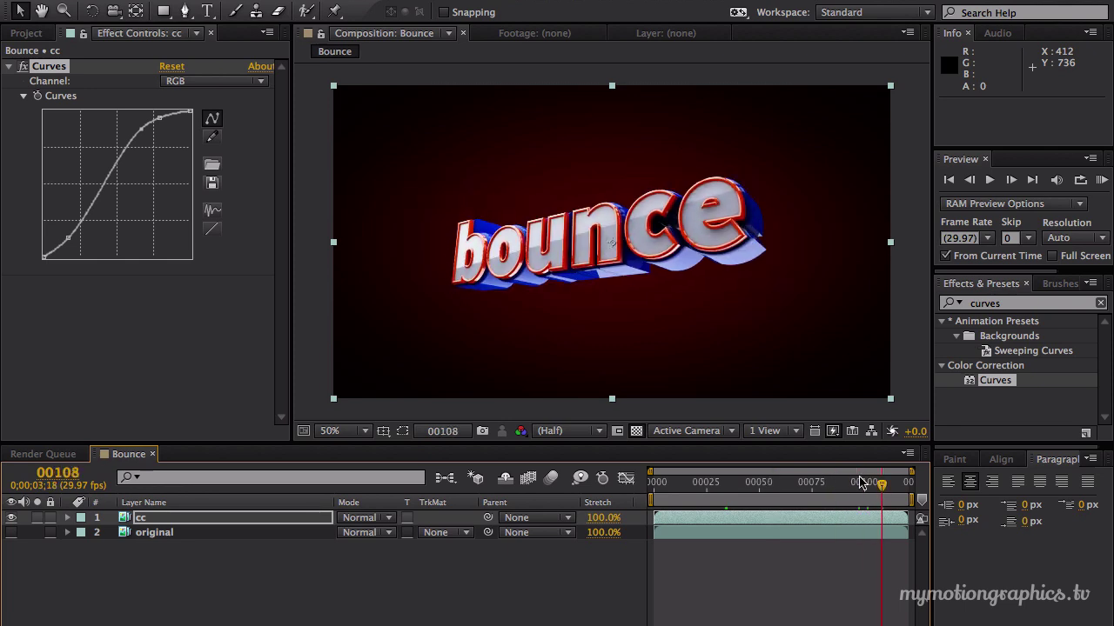
left_click(23, 67)
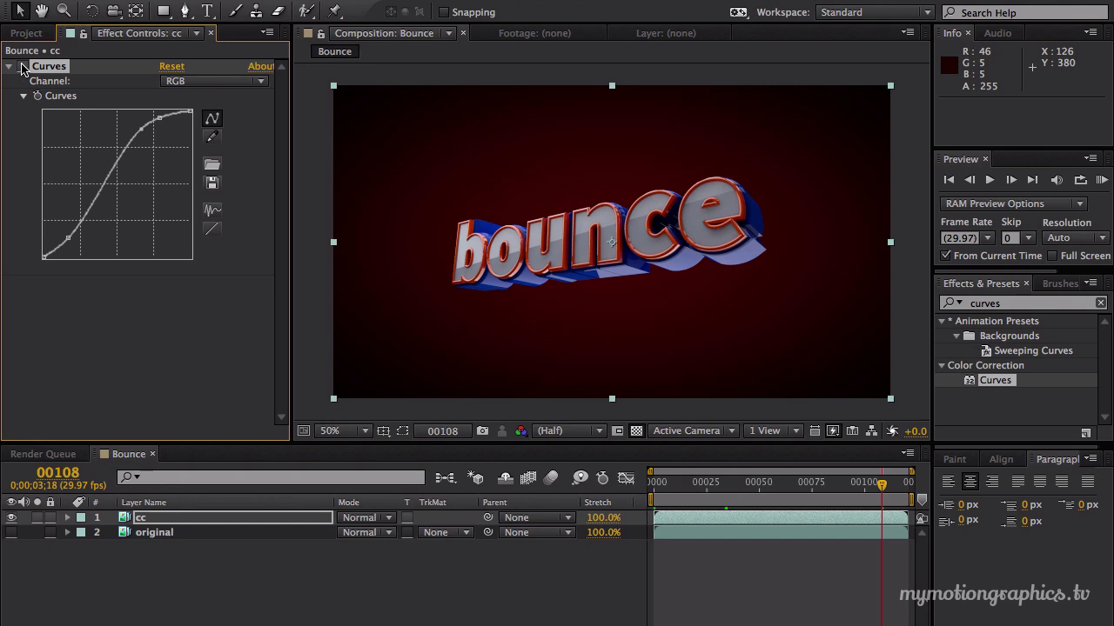
left_click(24, 67)
left_click(24, 67)
left_click(23, 67)
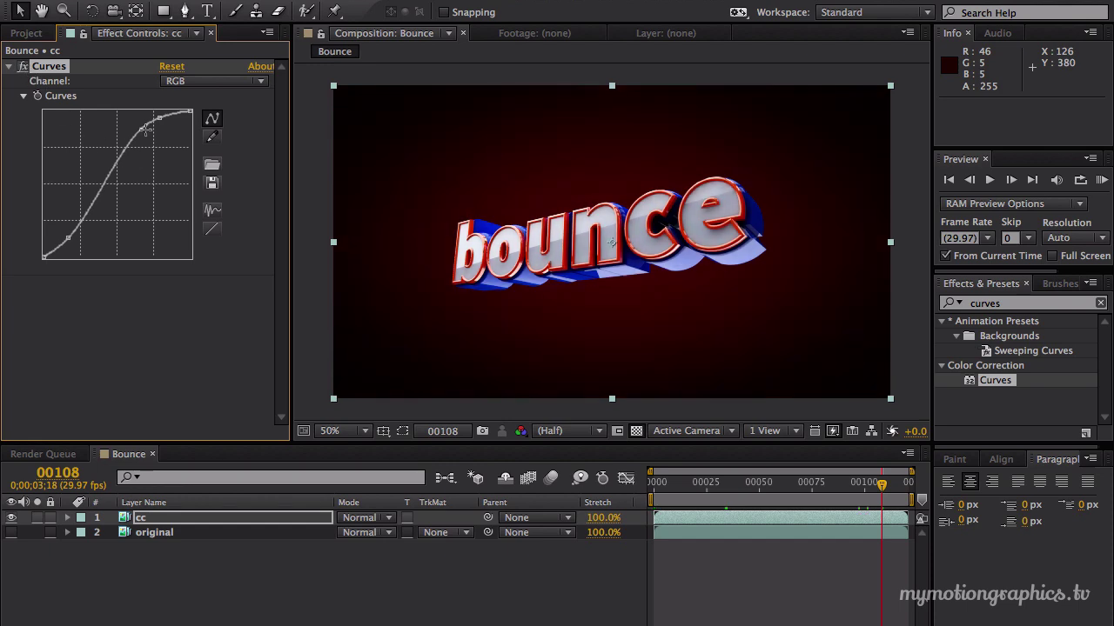
mouse_move(145, 129)
left_mouse_down()
mouse_move(143, 138)
mouse_move(160, 126)
mouse_move(140, 134)
left_mouse_up()
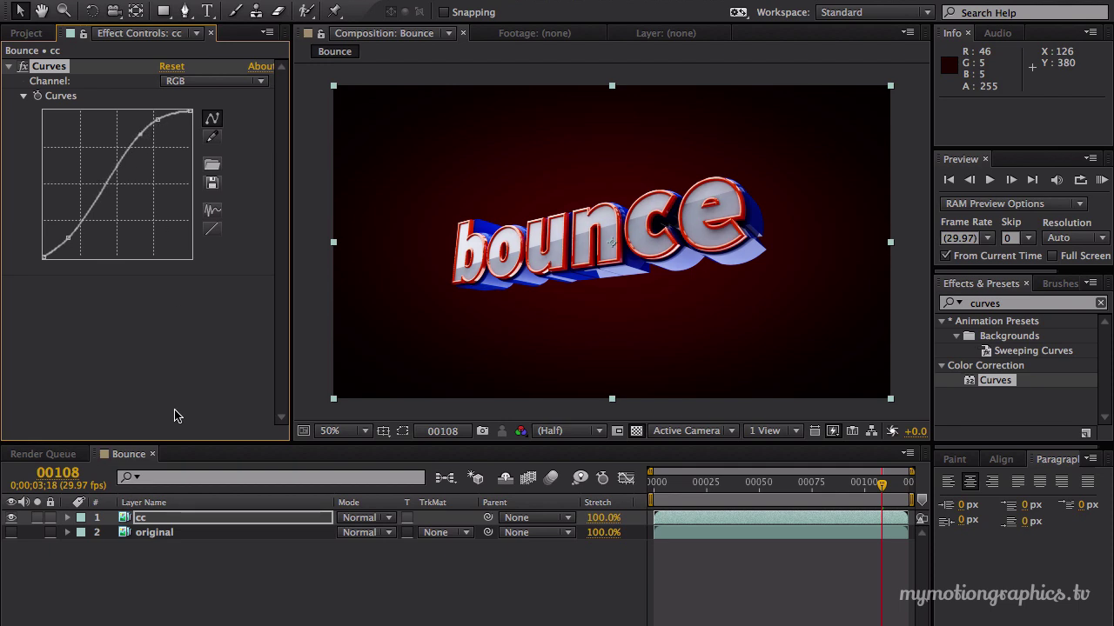
Step: Duplicate cc as cc 2, add Tint below Curves, and collapse Curves
left_click(157, 517)
key("ctrl+d")
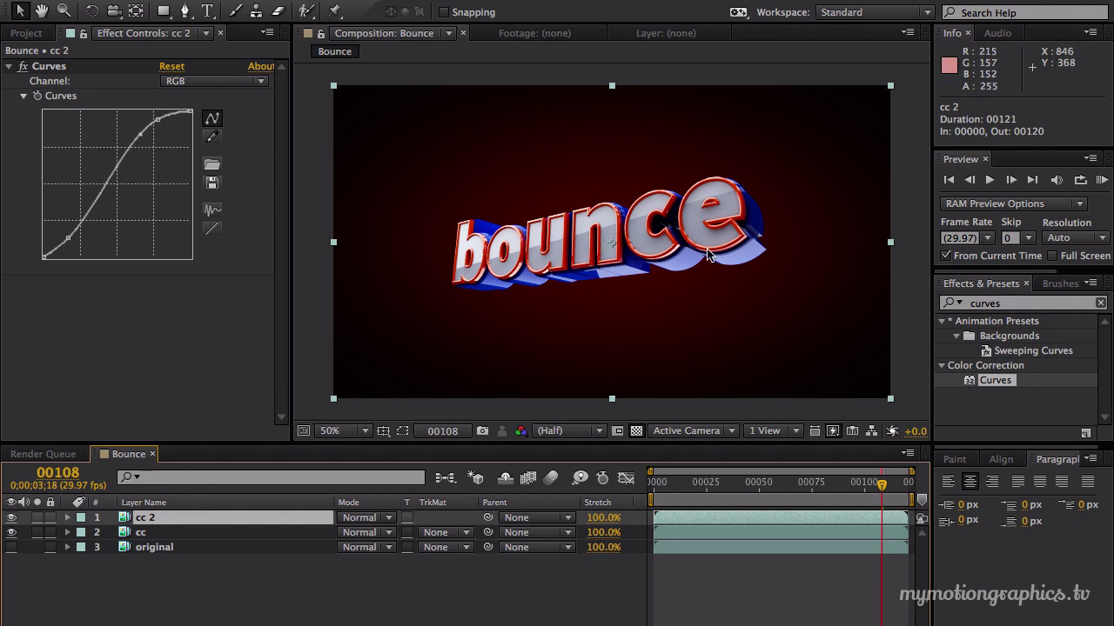
left_click(1023, 302)
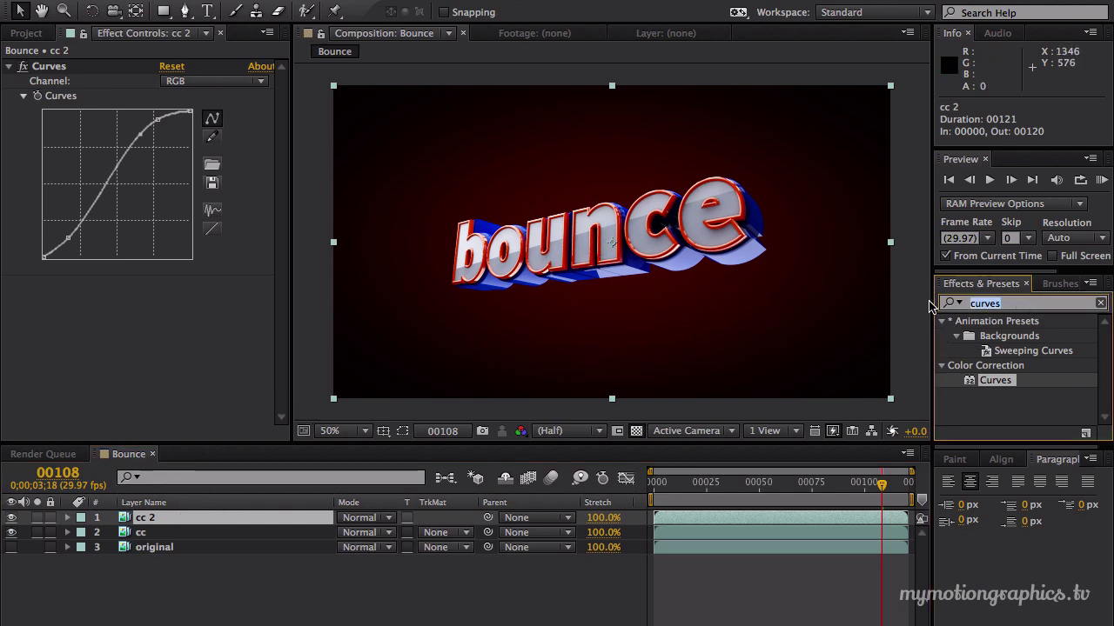
key("BackSpace")
left_click(951, 302)
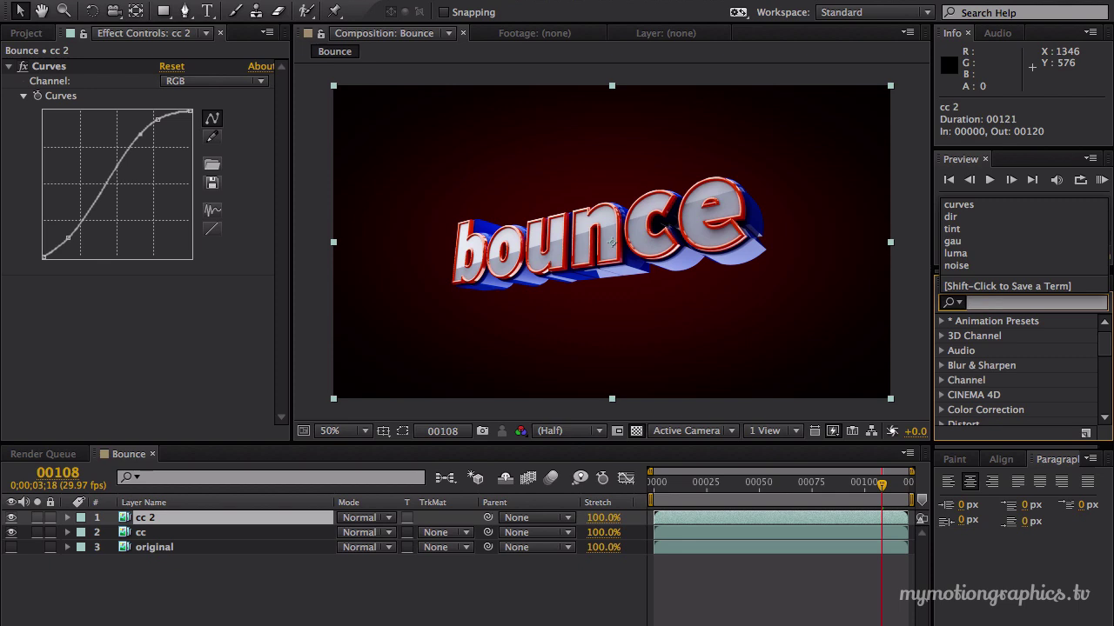
type("tint")
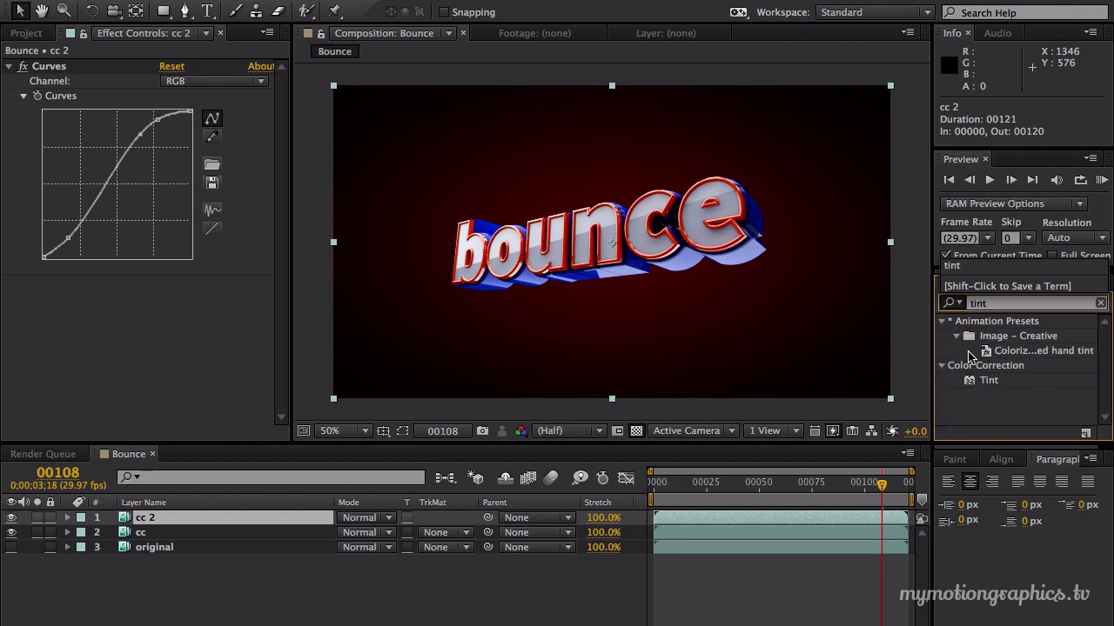
left_click_drag(972, 380, 38, 274)
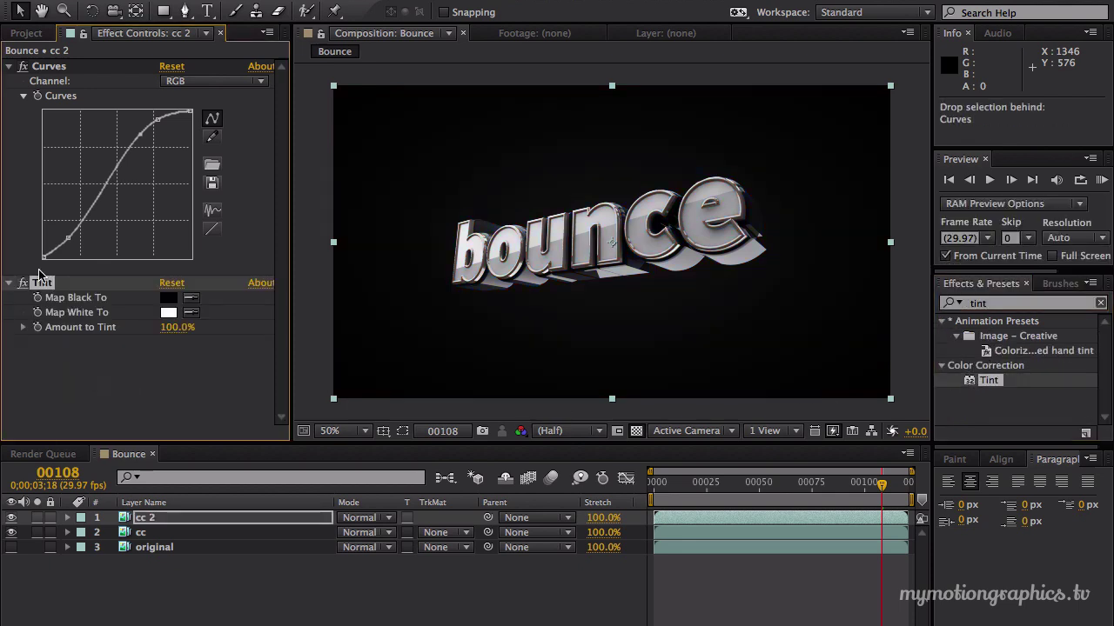
left_click(9, 67)
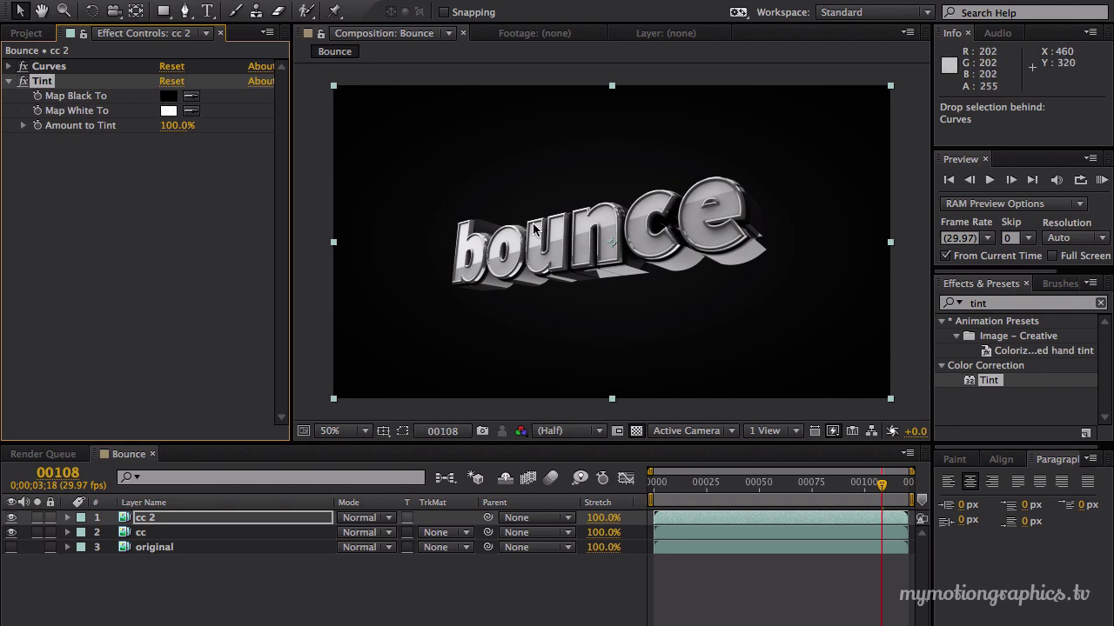
Step: Add Curves 2 below Tint and drag its points into a low, steep curve
left_click(1009, 302)
type("c")
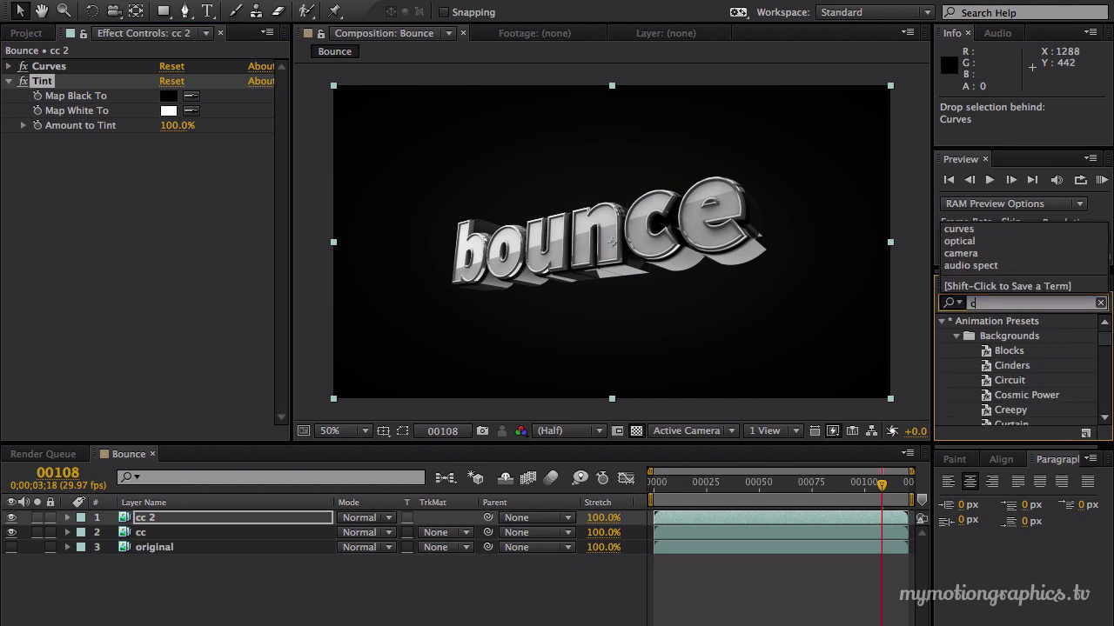
type("uves")
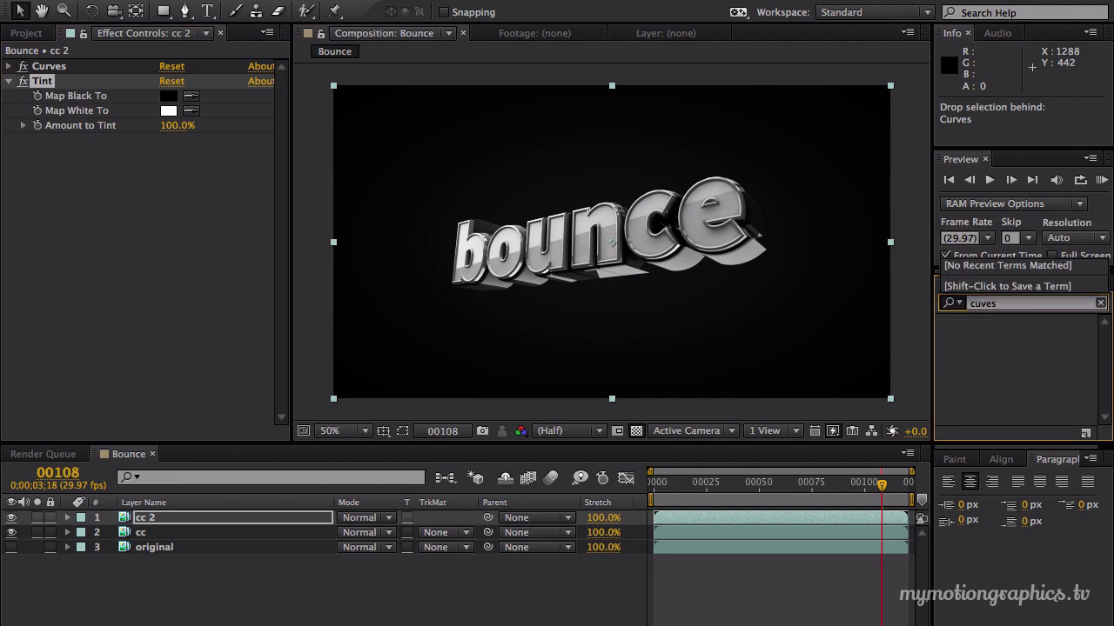
key("BackSpace")
key("BackSpace")
key("BackSpace")
type("rv")
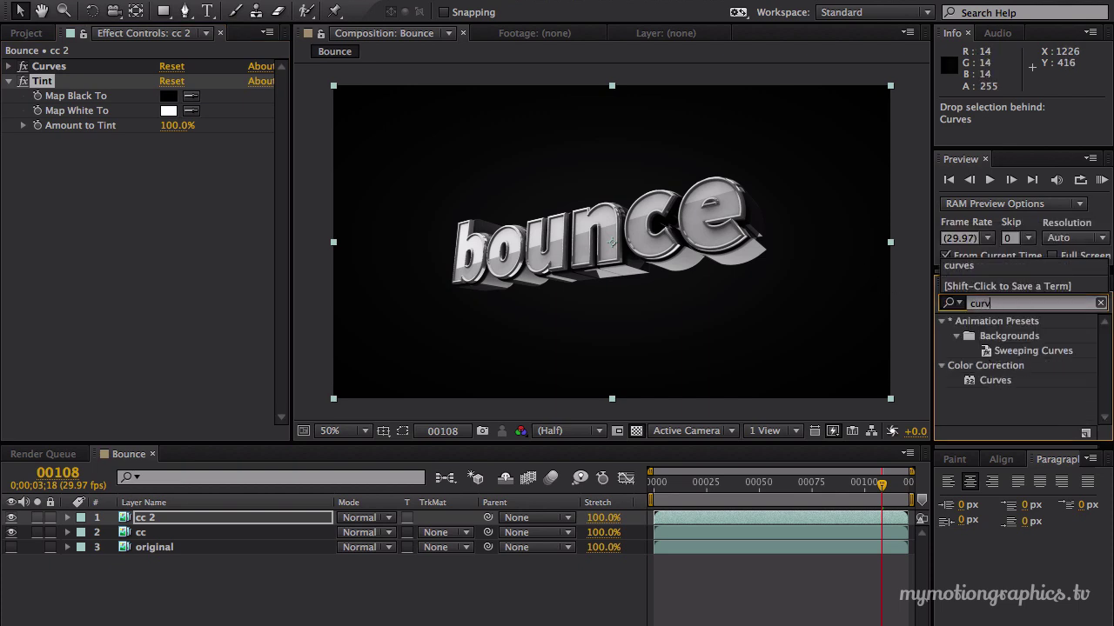
left_click_drag(967, 380, 103, 228)
left_click_drag(63, 307, 69, 317)
left_click_drag(152, 237, 155, 197)
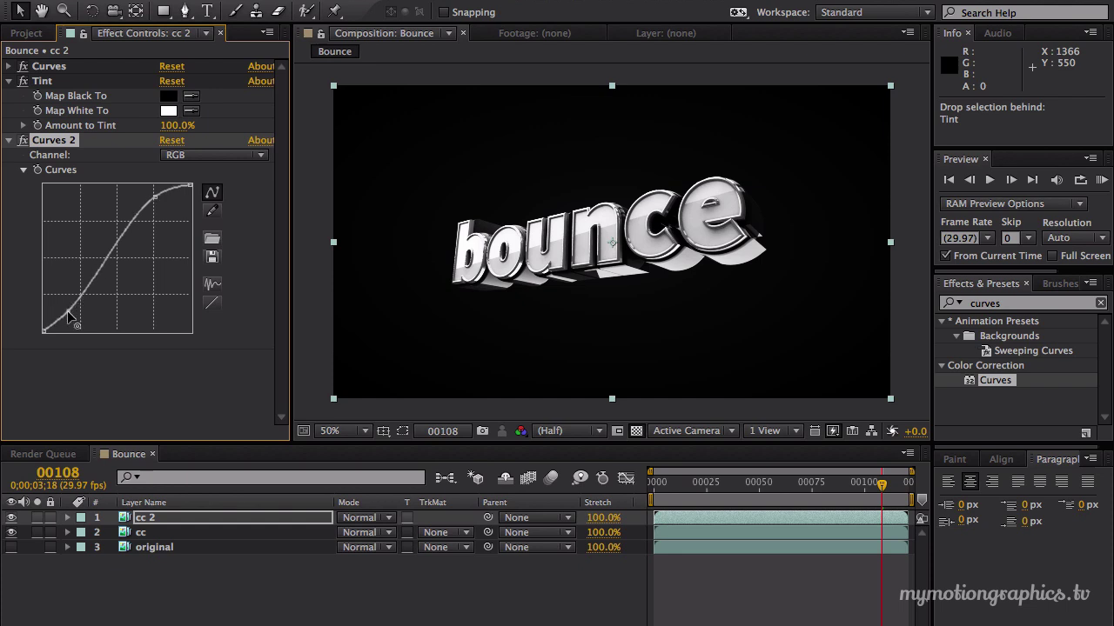
left_click_drag(68, 315, 74, 320)
left_click_drag(153, 197, 174, 209)
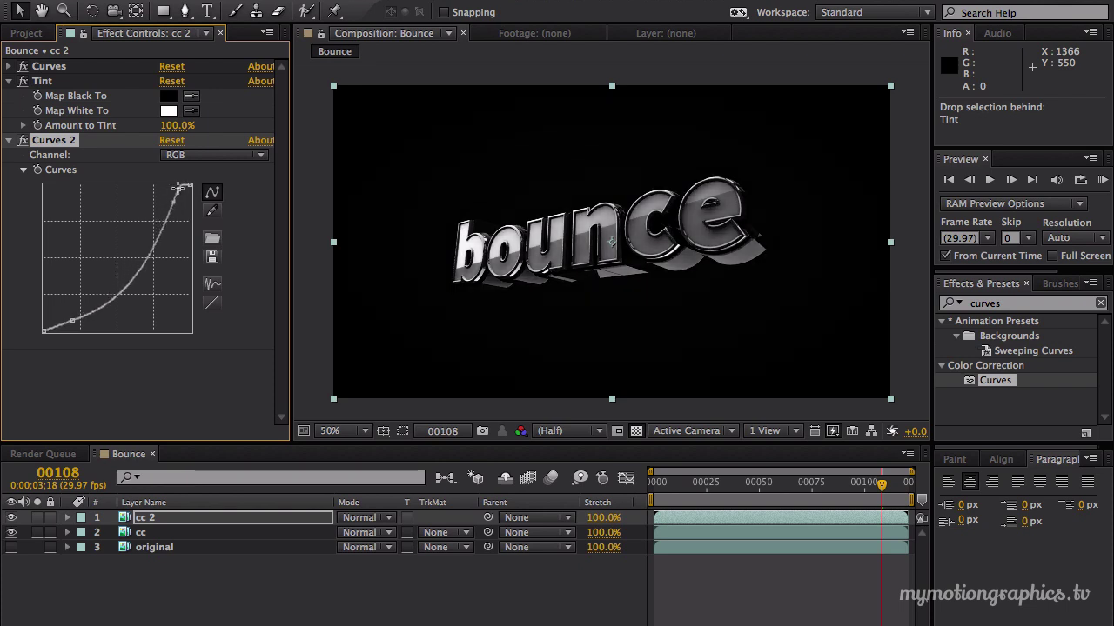
Step: Collapse Curves 2, apply Luma Key to cc 2, and solo the layer
left_click(27, 152)
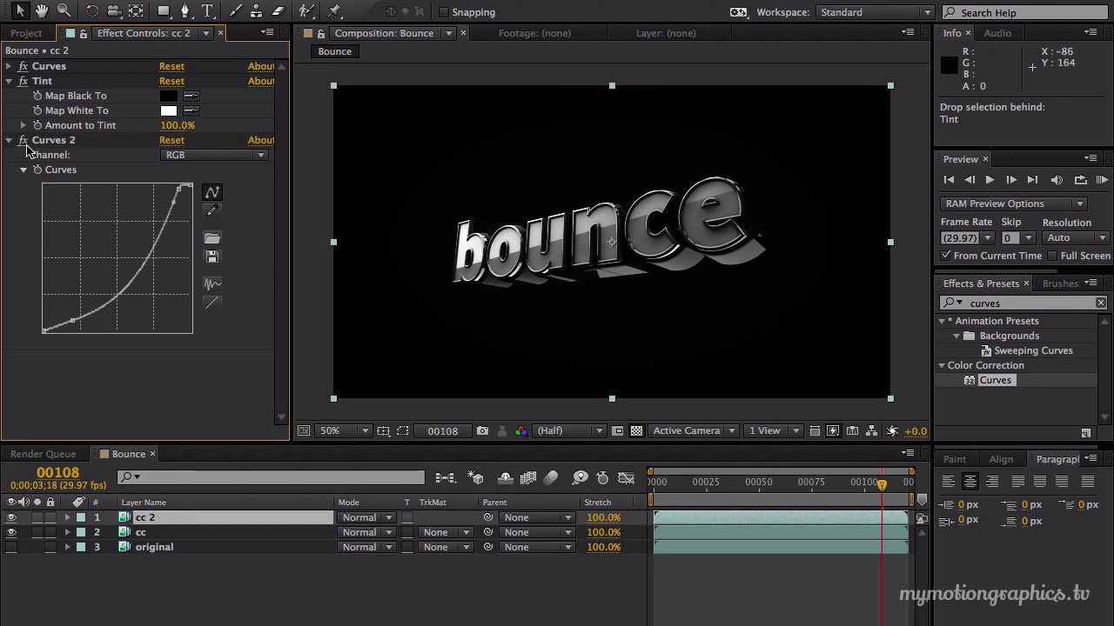
left_click(9, 142)
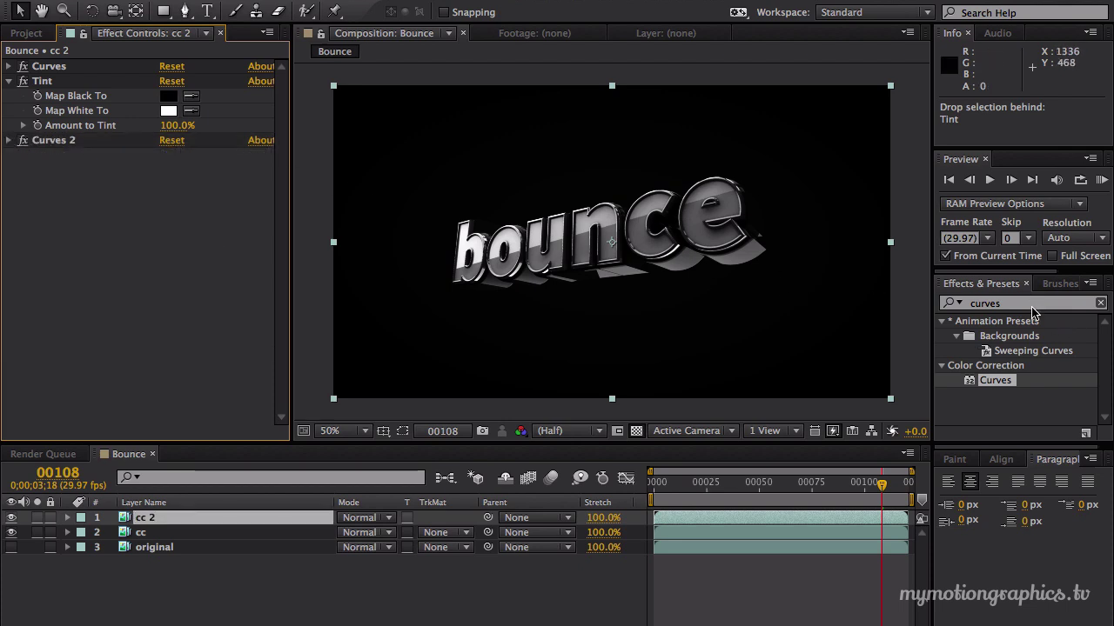
left_click(985, 304)
type("luma")
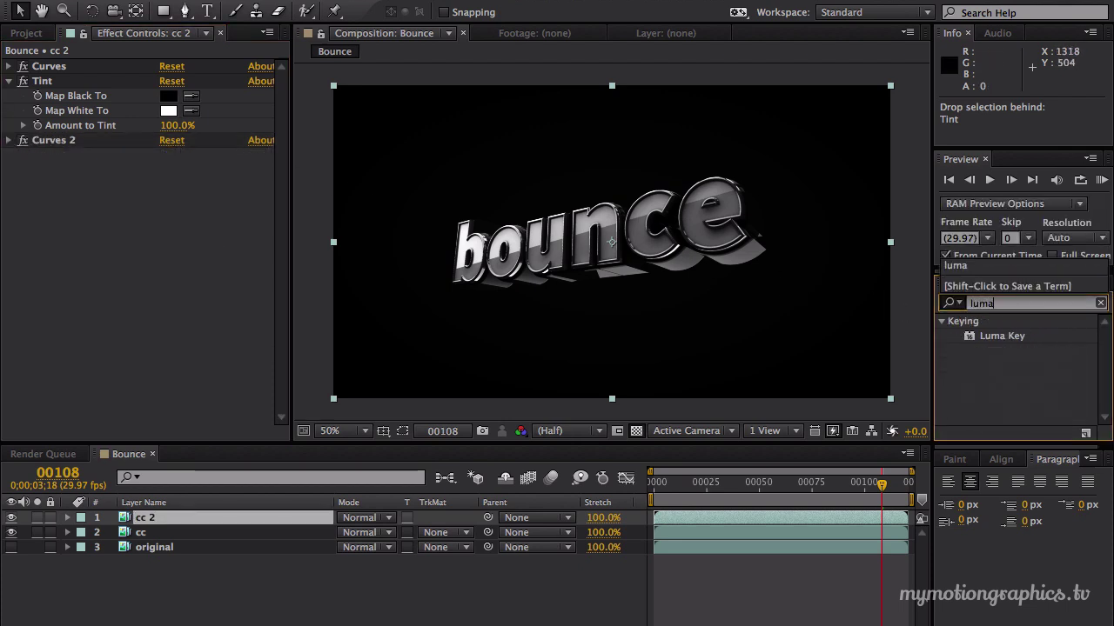
left_click_drag(981, 340, 216, 287)
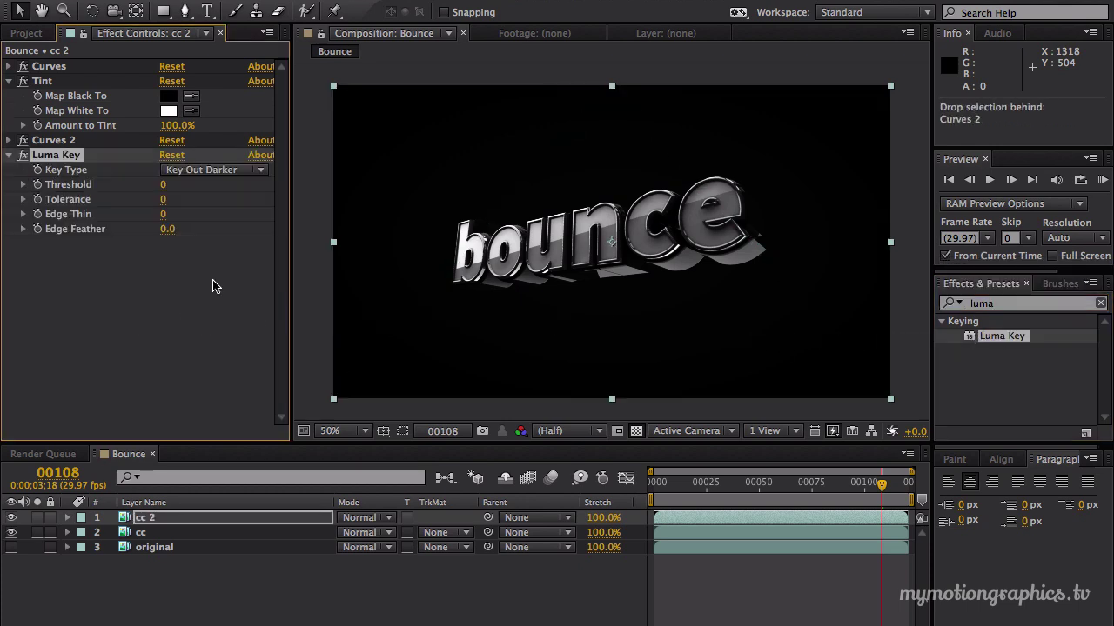
left_click(41, 520)
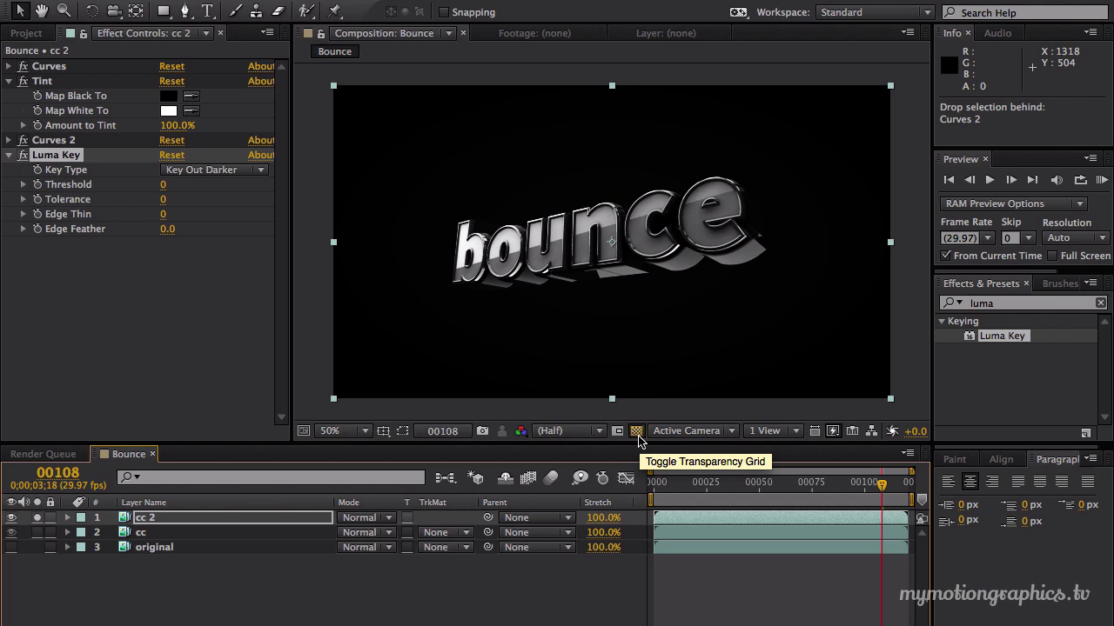
Step: Scrub the Luma Key threshold and edge softness, toggling the transparency grid to check the key
left_click_drag(163, 186, 270, 178)
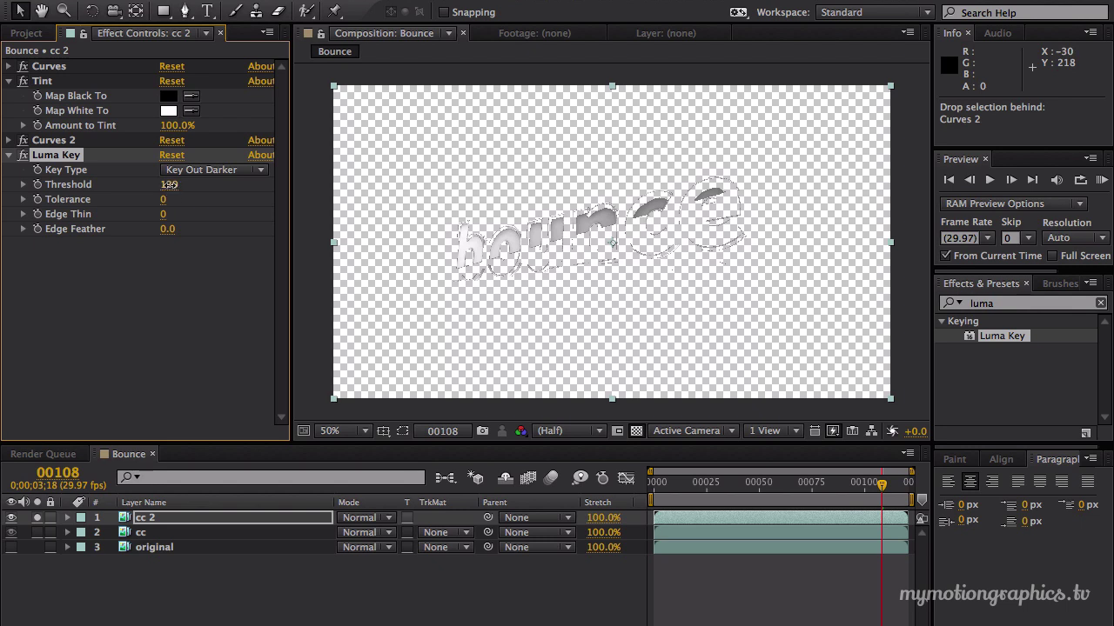
mouse_move(170, 184)
left_mouse_down()
mouse_move(161, 184)
mouse_move(169, 185)
left_mouse_up()
left_click_drag(165, 228, 153, 239)
left_click_drag(170, 193, 172, 187)
left_click(636, 431)
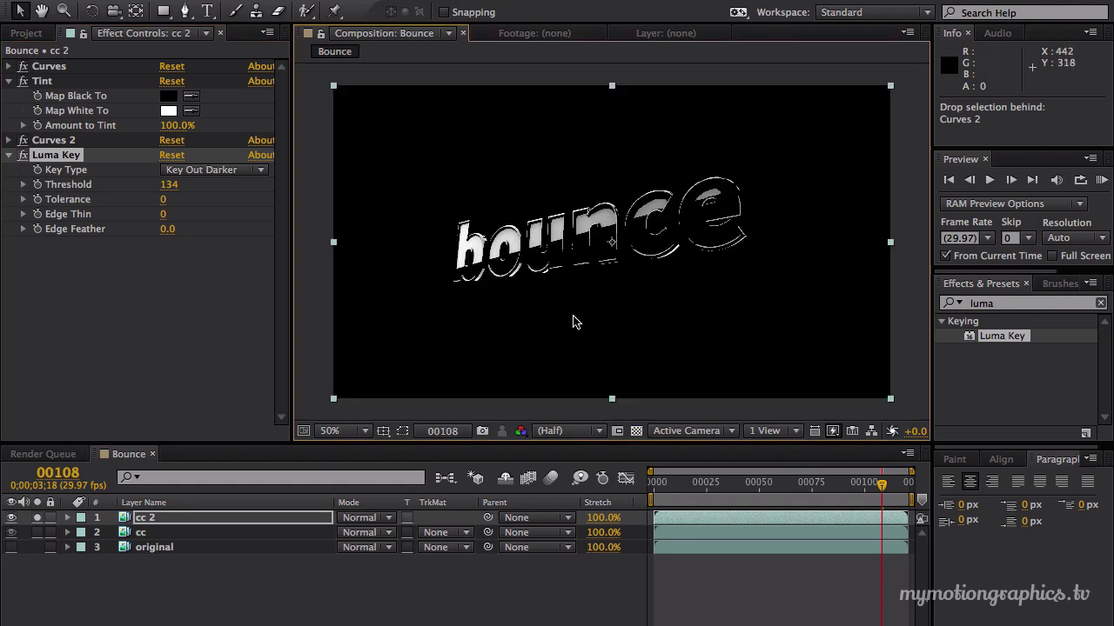
left_click(636, 431)
Step: View the composition at 100%, pan across the text, and restore threshold 129
key("period")
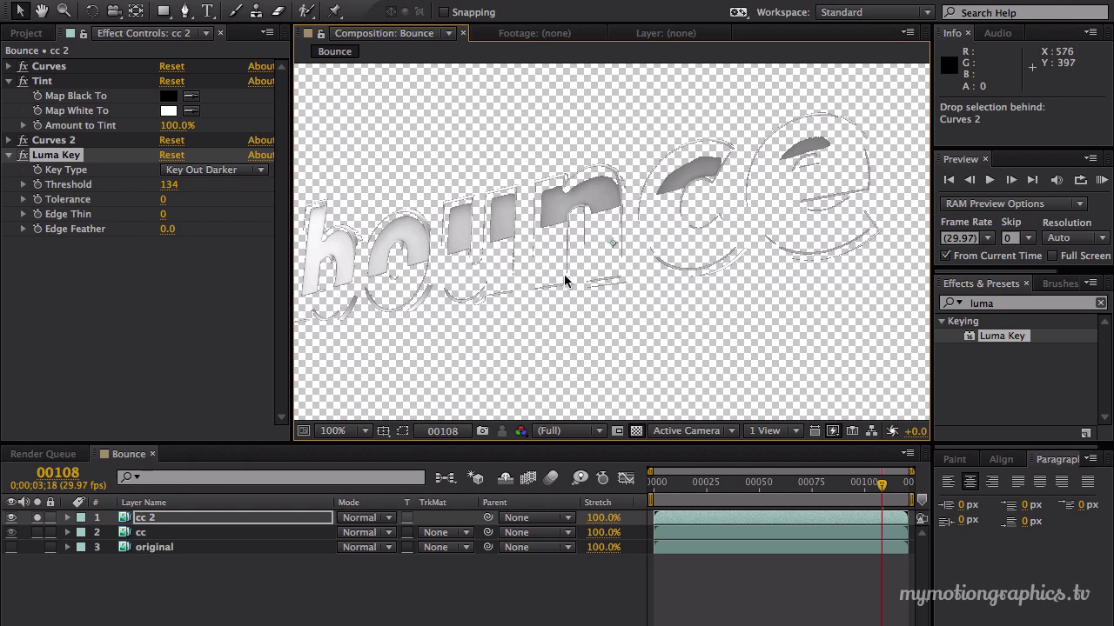
left_click_drag(557, 274, 581, 279)
key("ctrl+z")
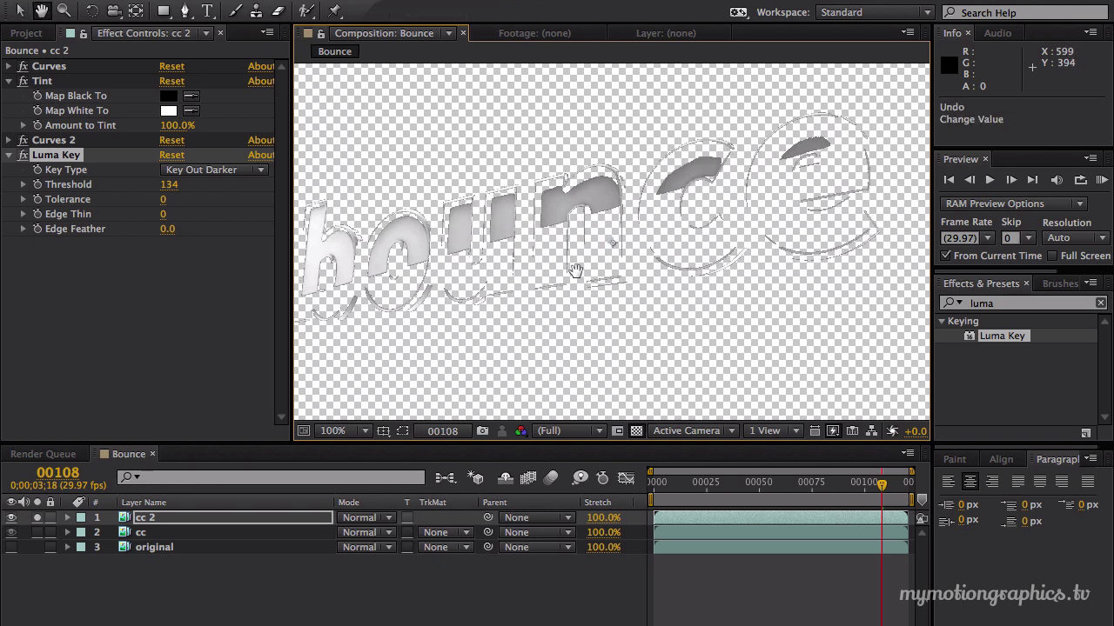
left_click_drag(392, 247, 479, 264)
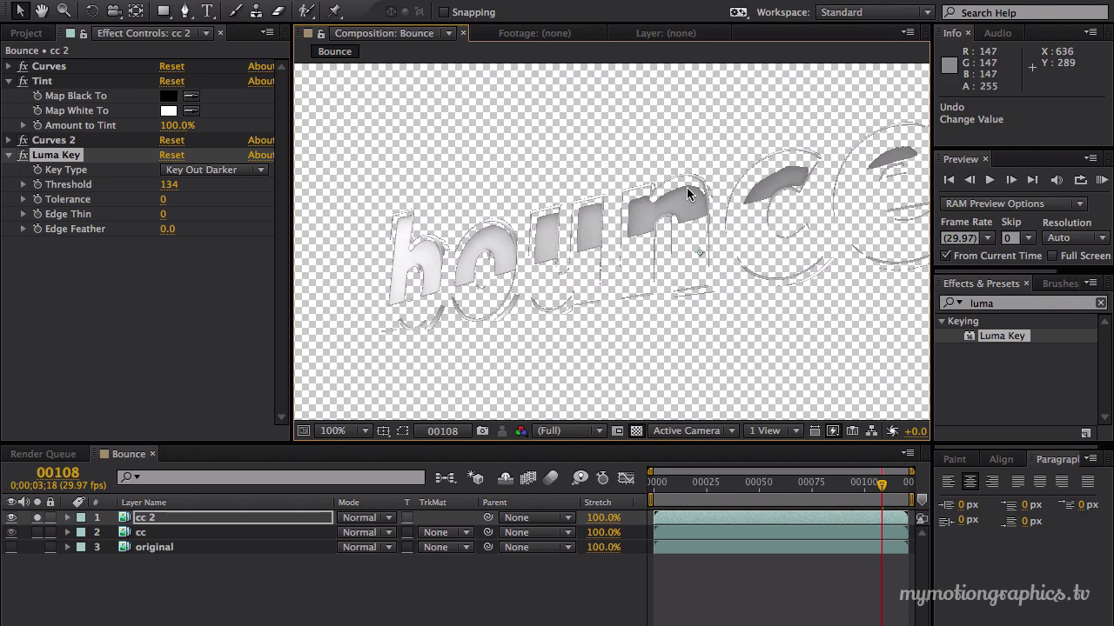
key("ctrl+shift+z")
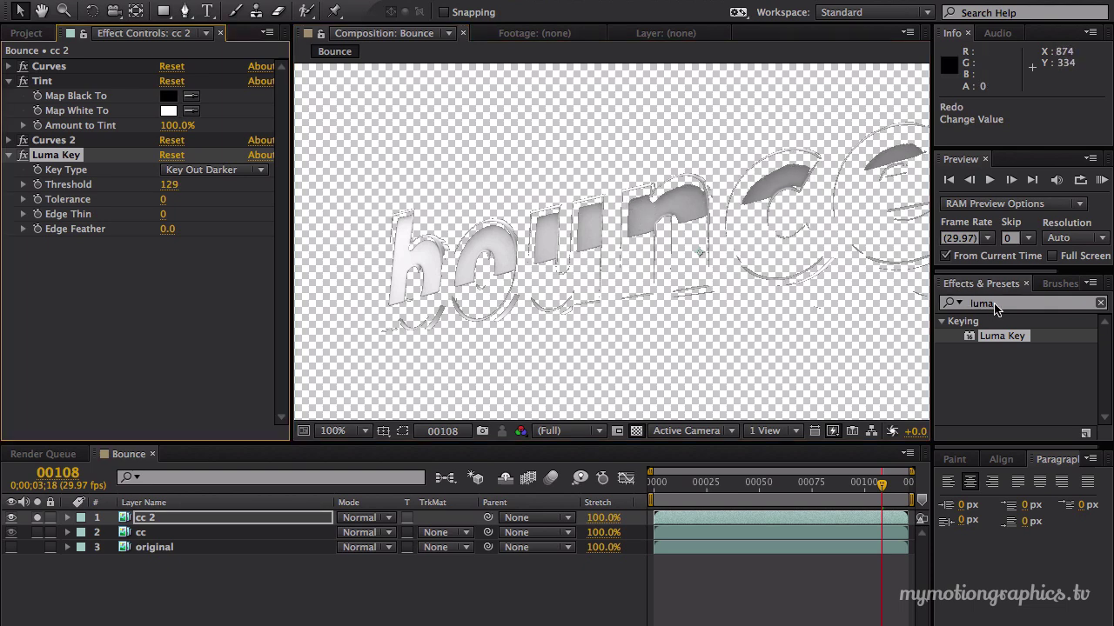
Step: Set cc 2's blend mode to Lighten and turn off its solo
left_click(361, 519)
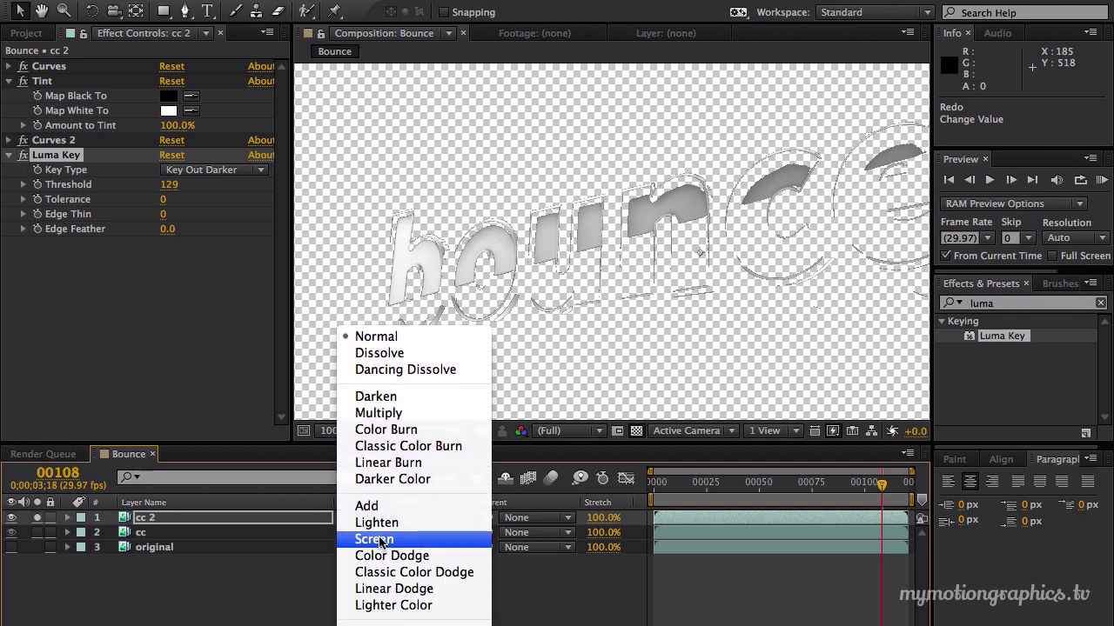
left_click(381, 523)
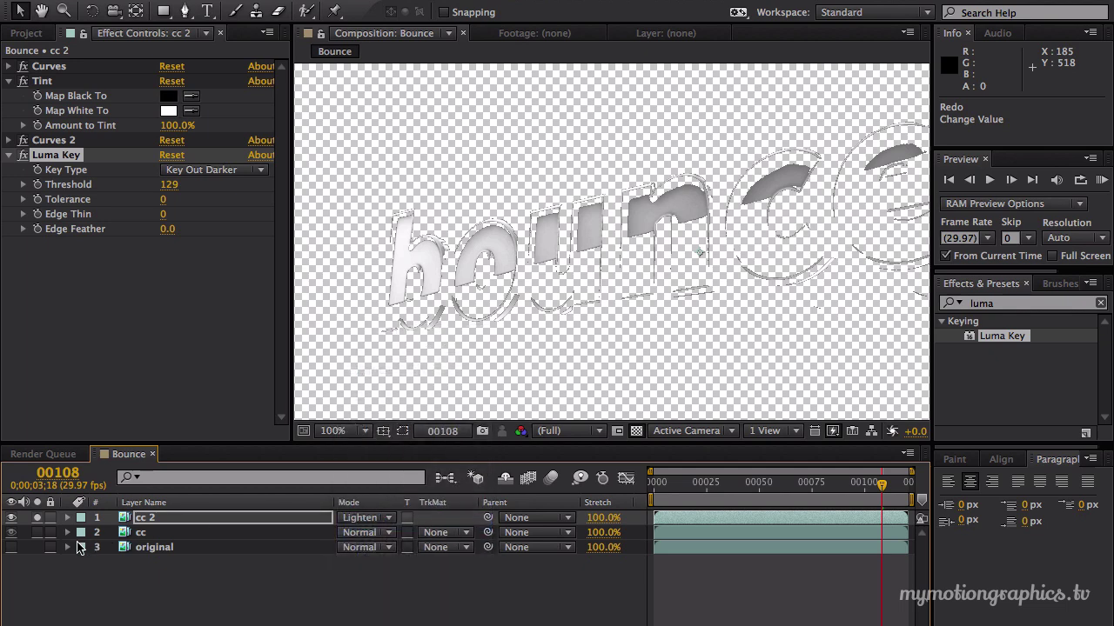
left_click(37, 522)
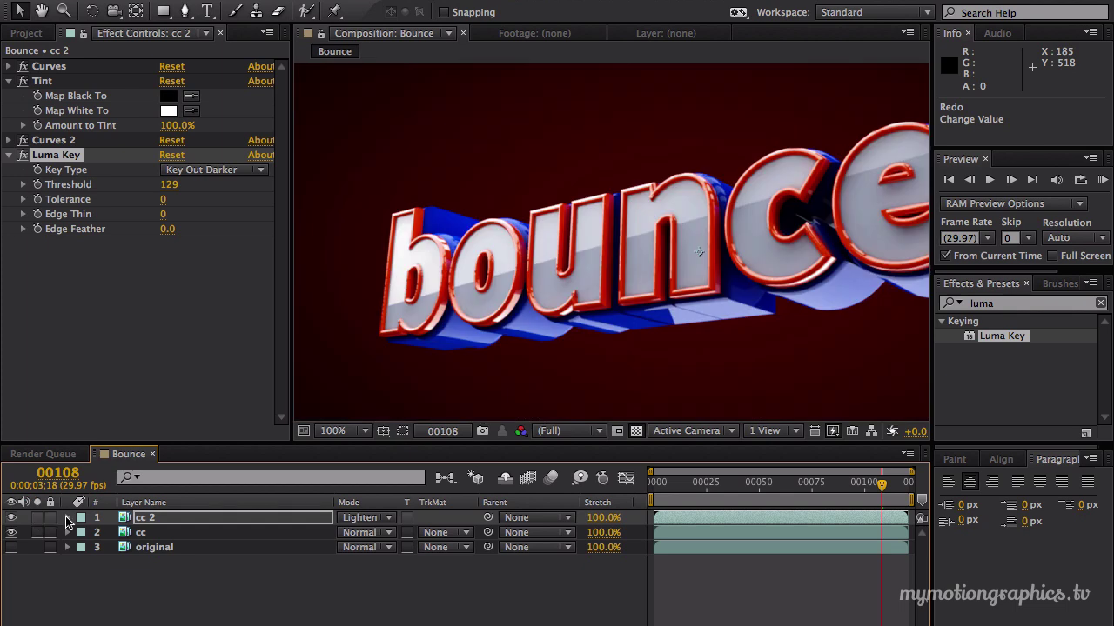
Step: Toggle cc 2's visibility repeatedly to compare the composite with and without it
left_click(12, 518)
left_click(12, 518)
left_click(12, 518)
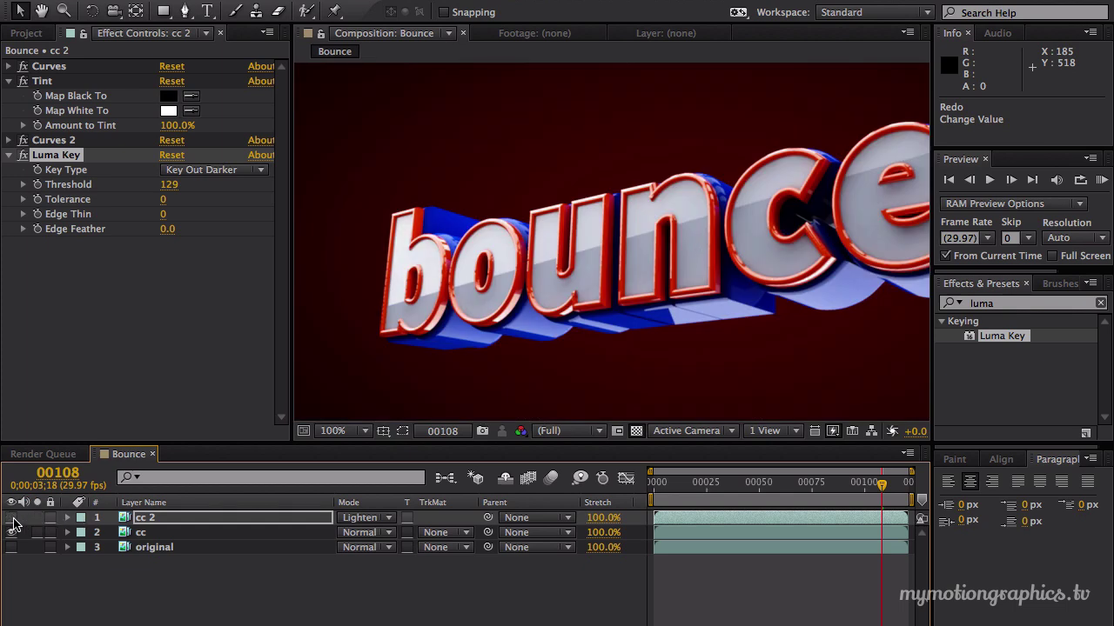
left_click(12, 518)
left_click(12, 518)
left_click(12, 518)
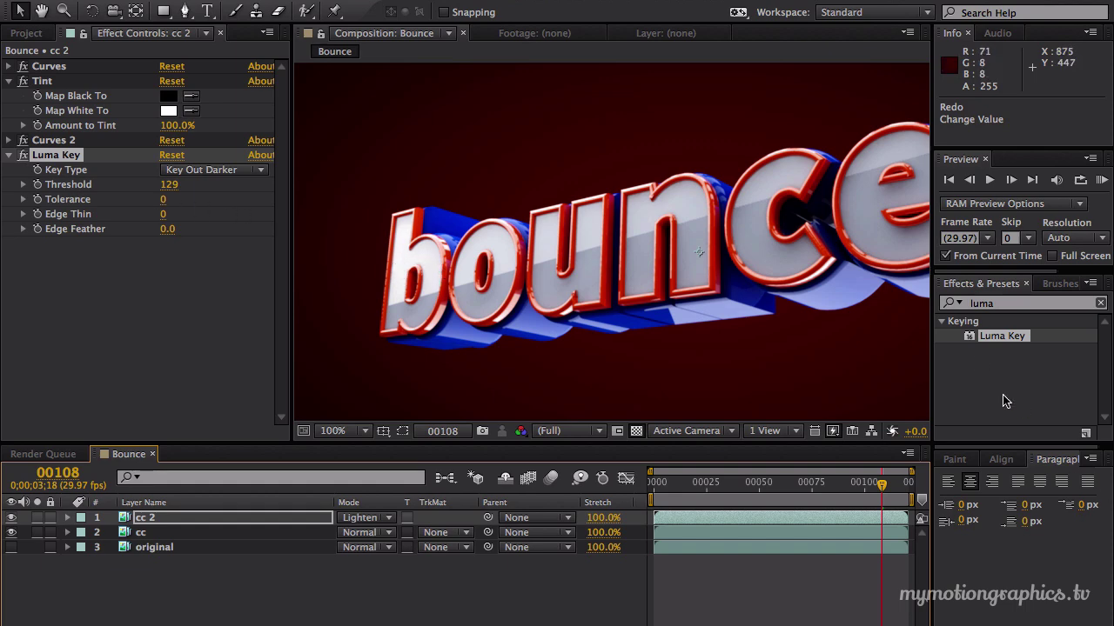
Step: Search 'gaus' in Effects & Presets and apply Gaussian Blur to cc 2
left_click(1027, 303)
type("g")
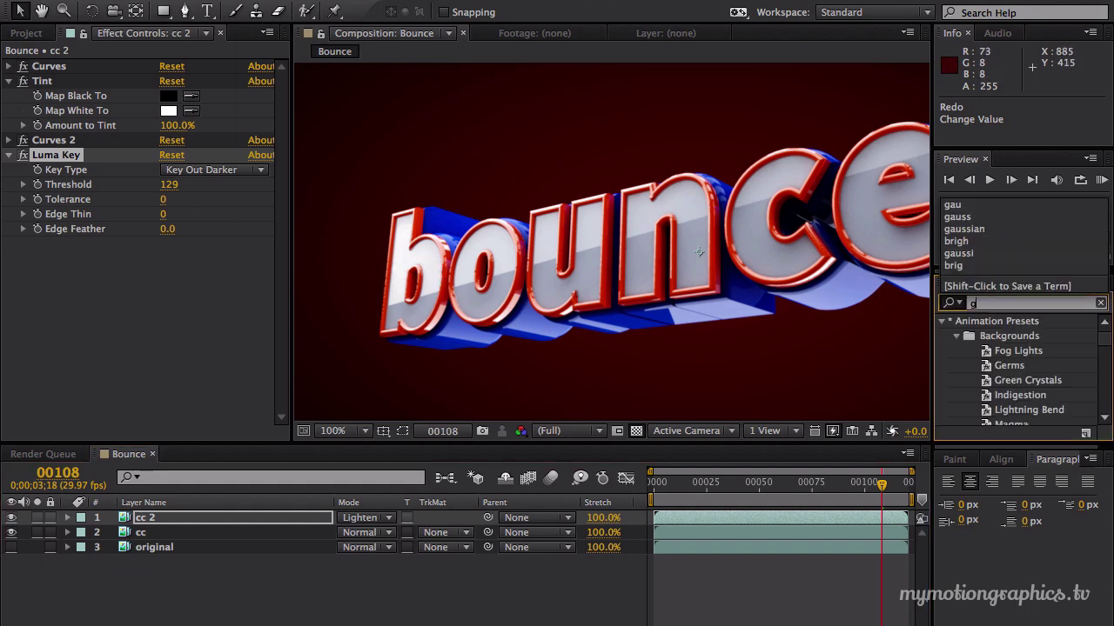
type("ra")
key("BackSpace")
key("BackSpace")
key("BackSpace")
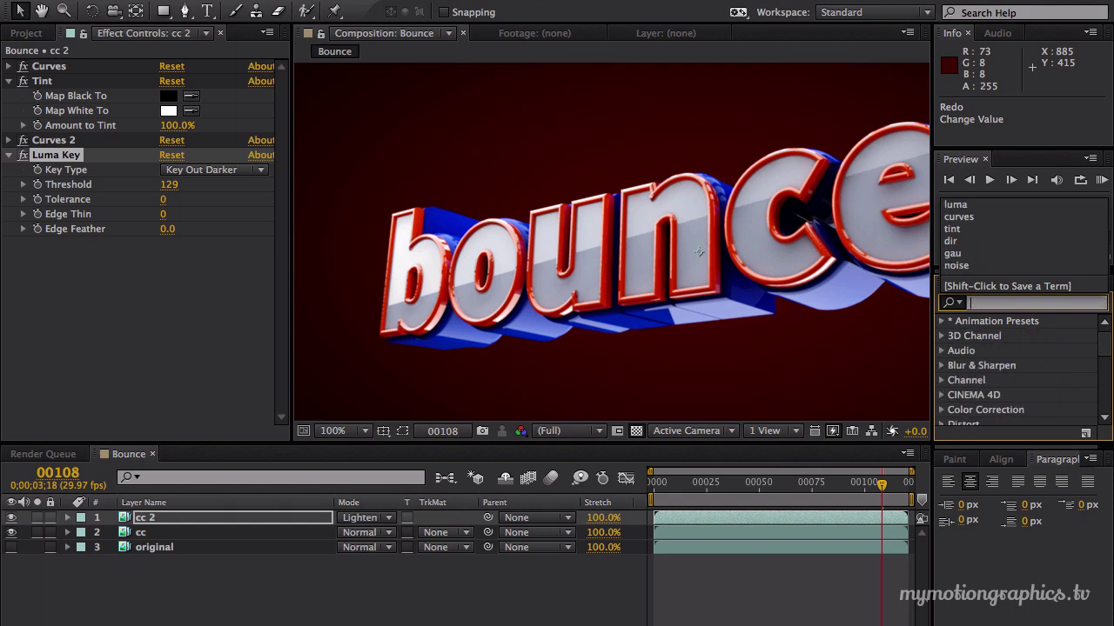
type("ss")
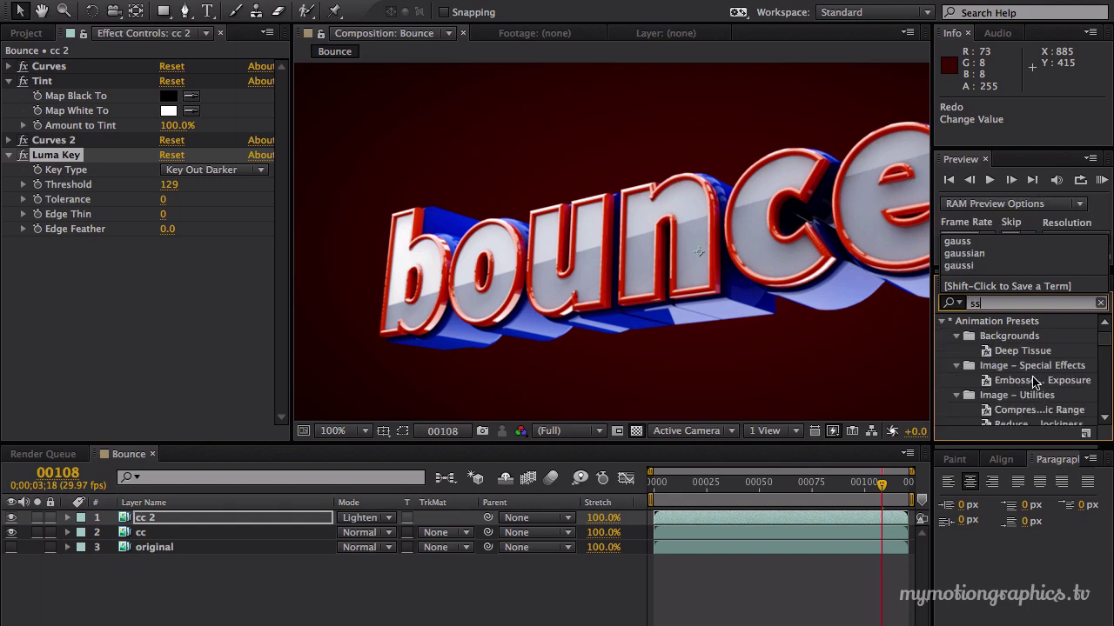
key("BackSpace")
key("BackSpace")
type("g")
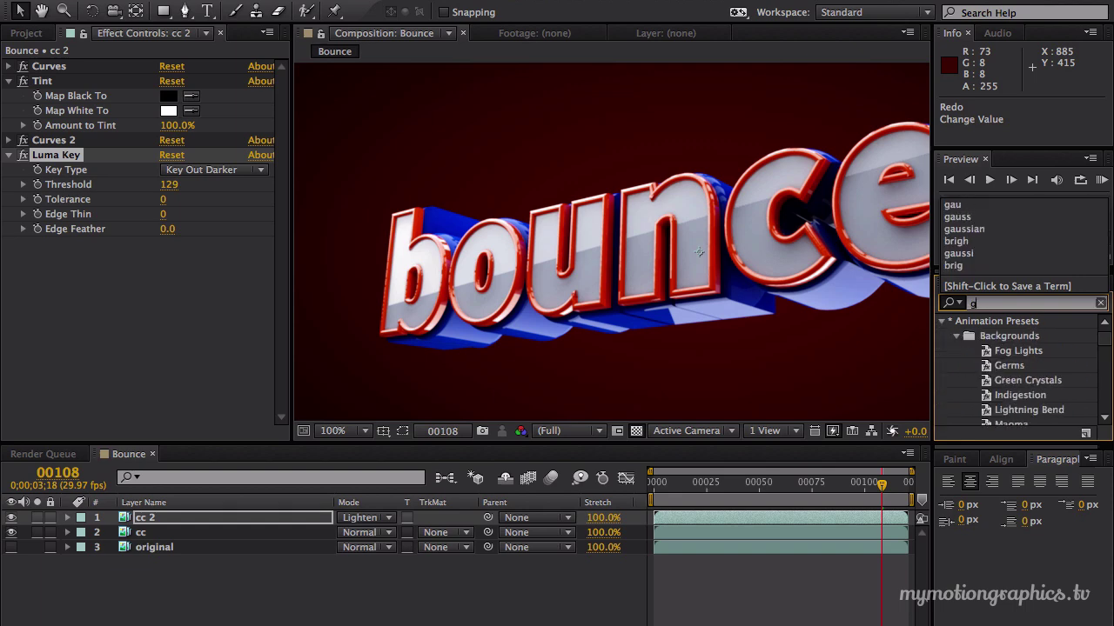
type("aus")
double_click(1005, 339)
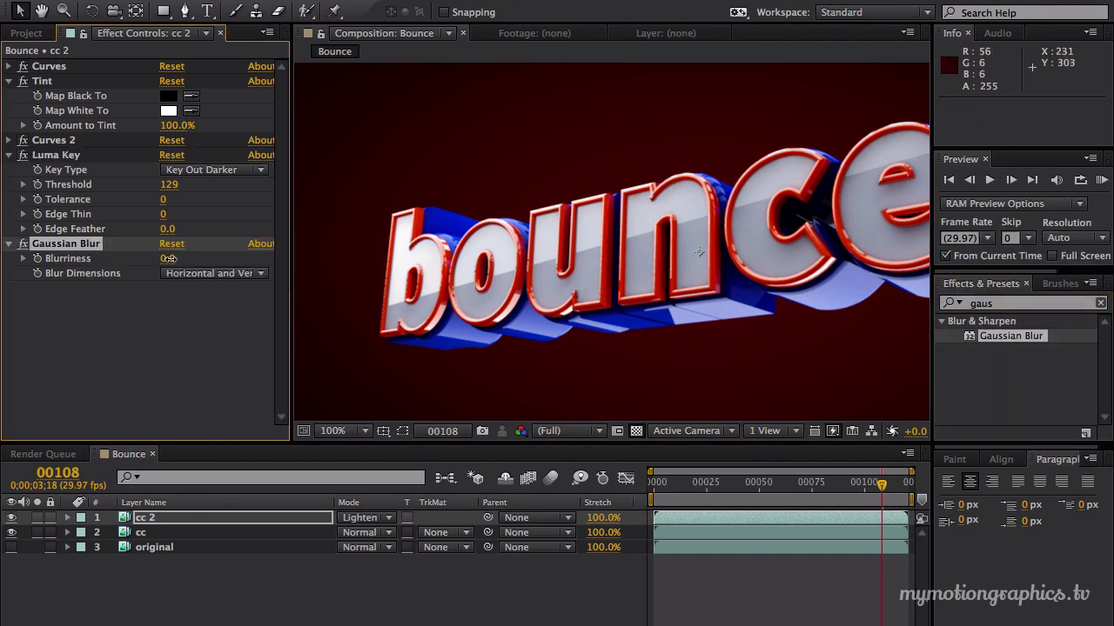
Step: Raise Gaussian Blur's Blurriness to 18.9 and preview frames 54, 80 and 102
left_click_drag(183, 255, 309, 243)
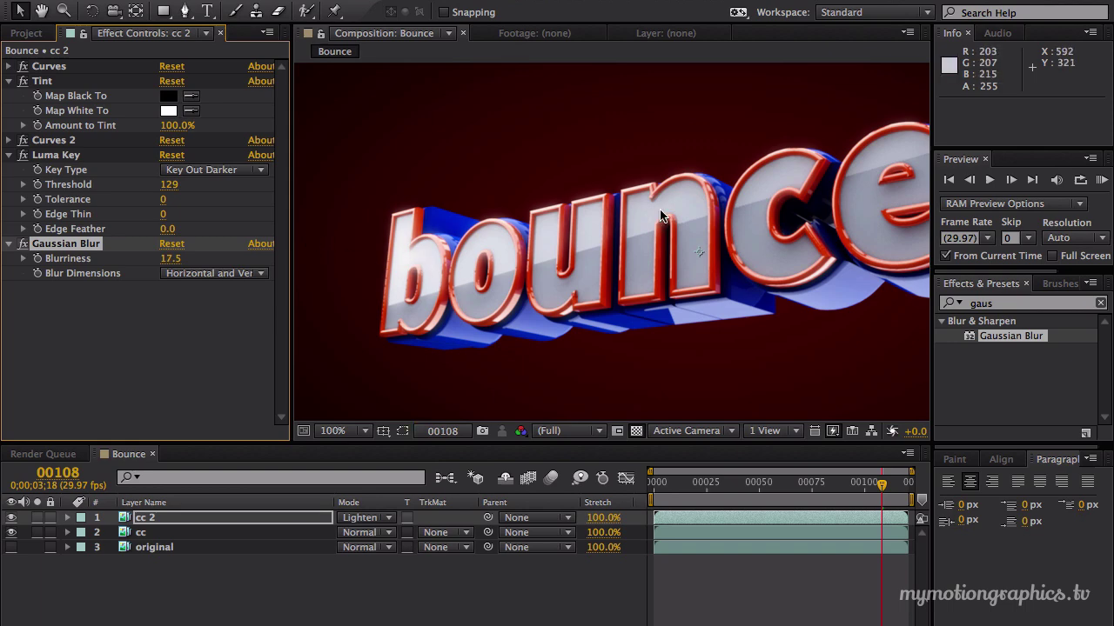
left_click_drag(171, 259, 183, 258)
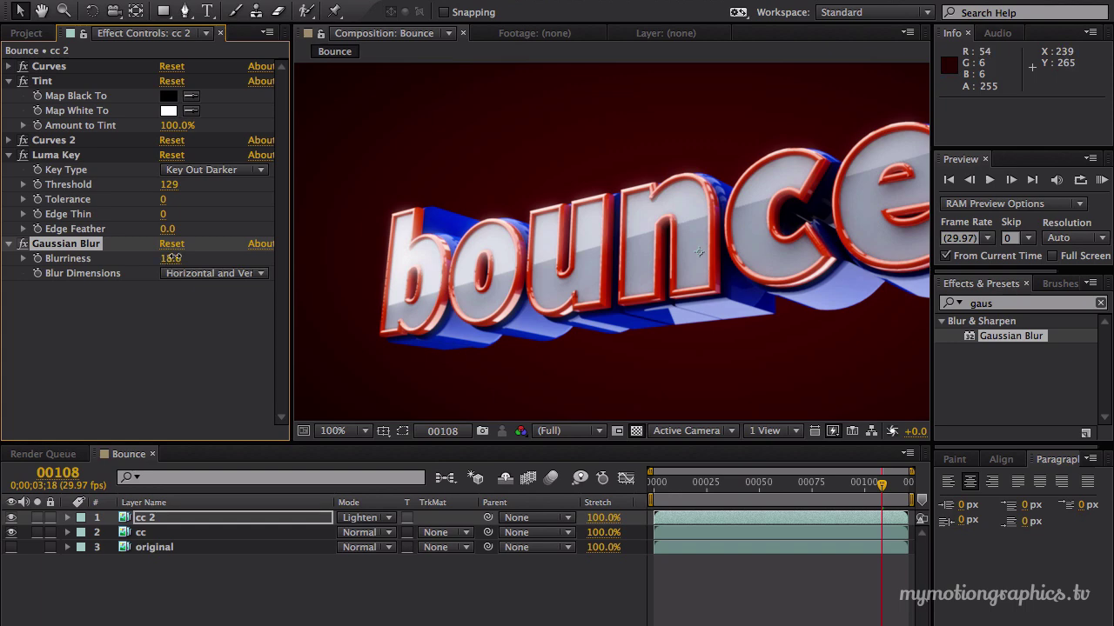
left_click(767, 482)
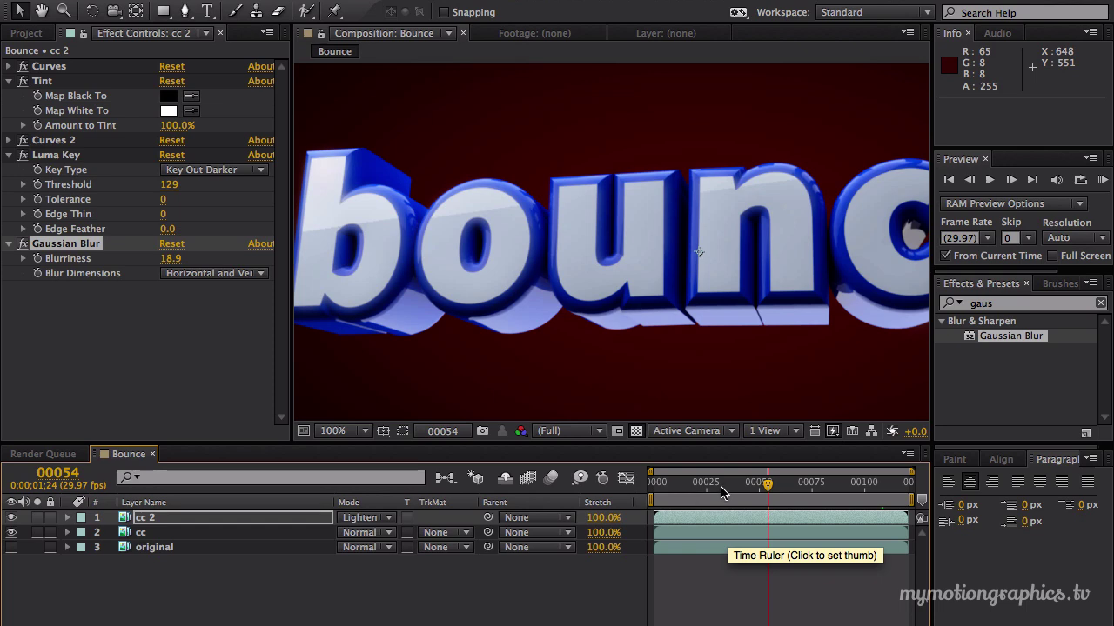
left_click(822, 483)
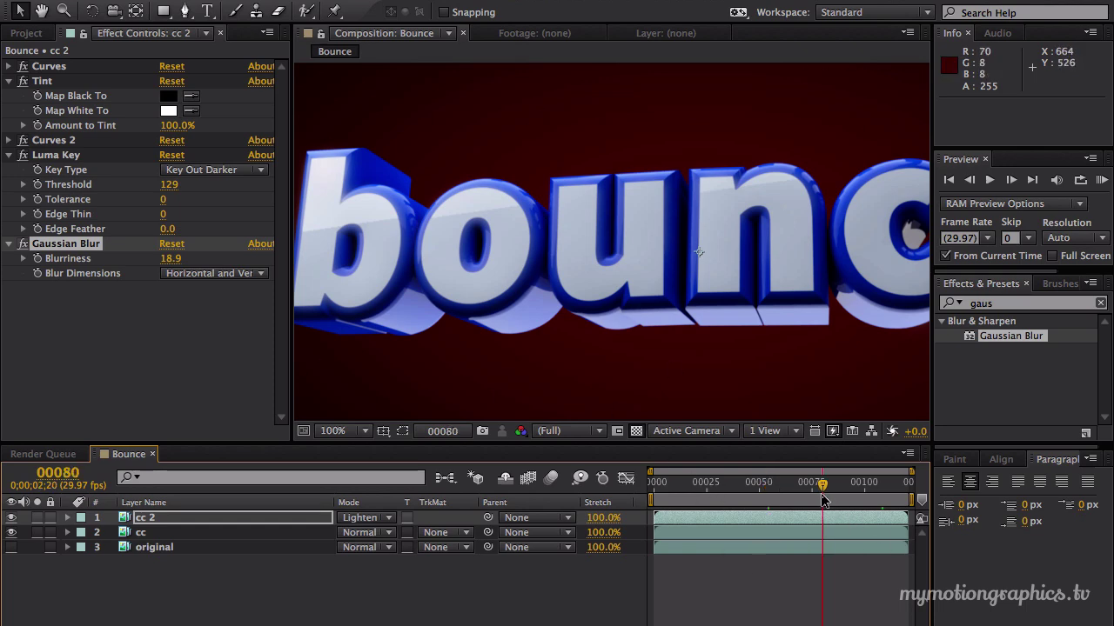
left_click(868, 483)
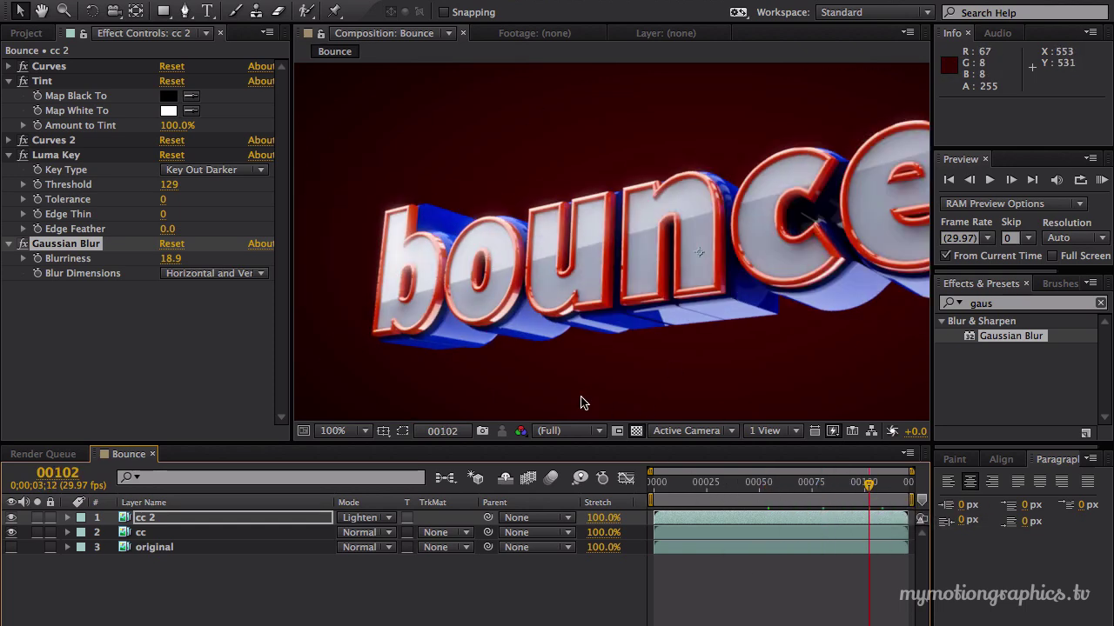
Step: View the composition at 50% magnification and preview frames around 103, 111 and 58
left_click(361, 431)
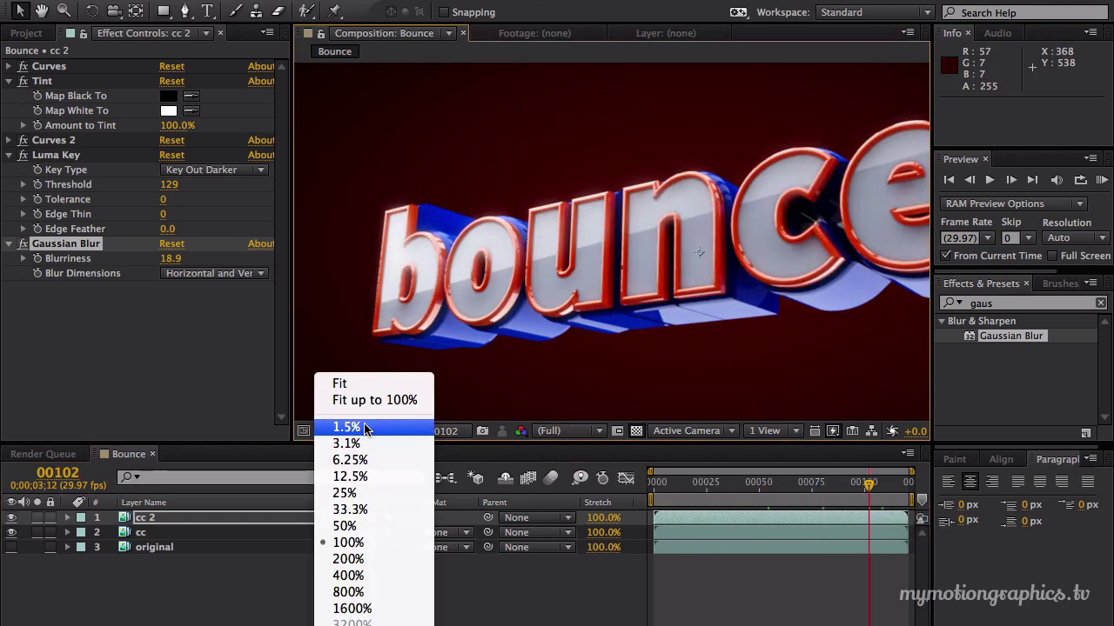
left_click(361, 526)
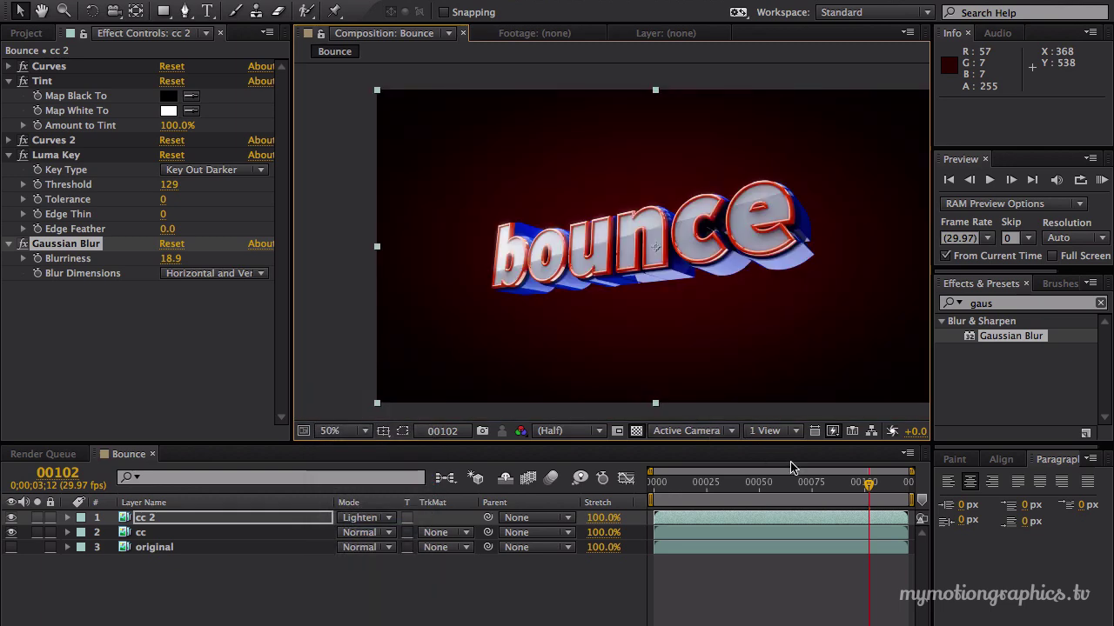
left_click_drag(852, 489, 871, 489)
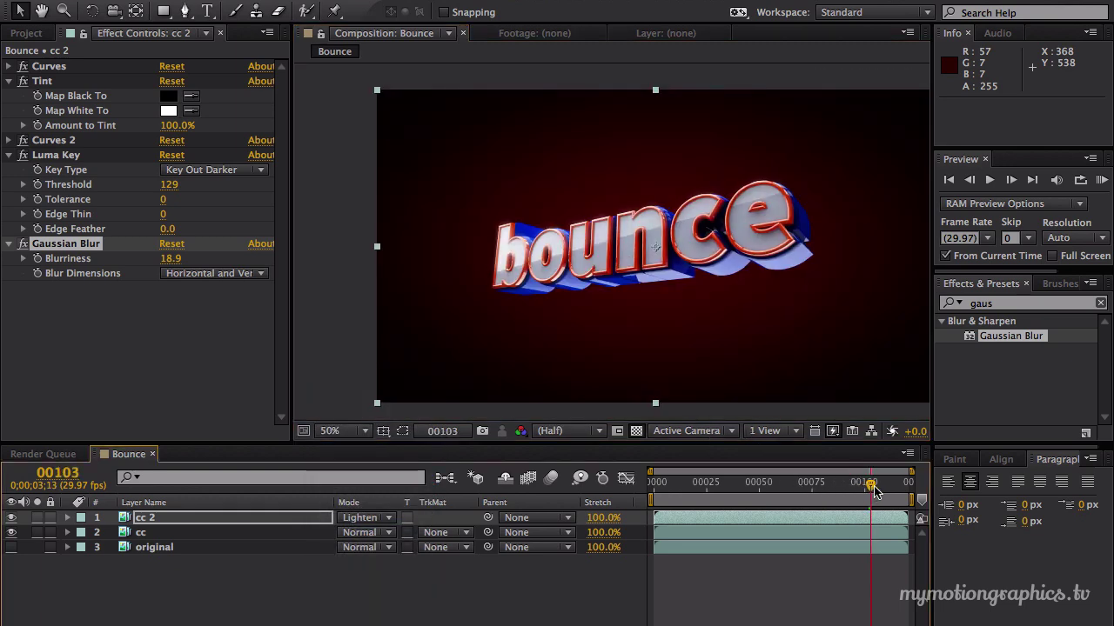
left_click(887, 490)
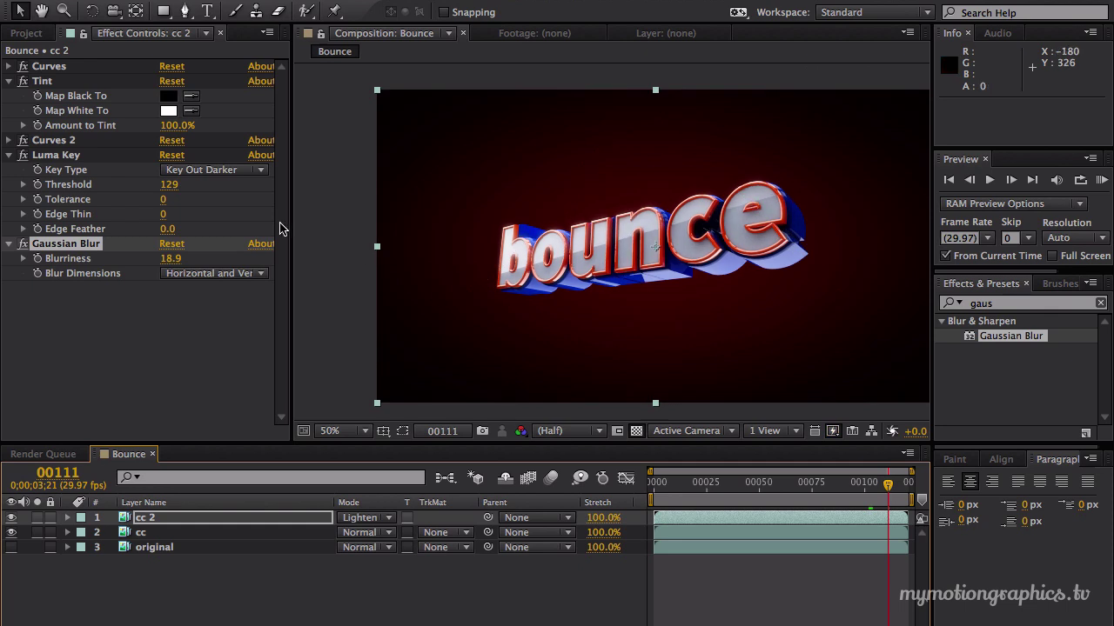
left_click(775, 486)
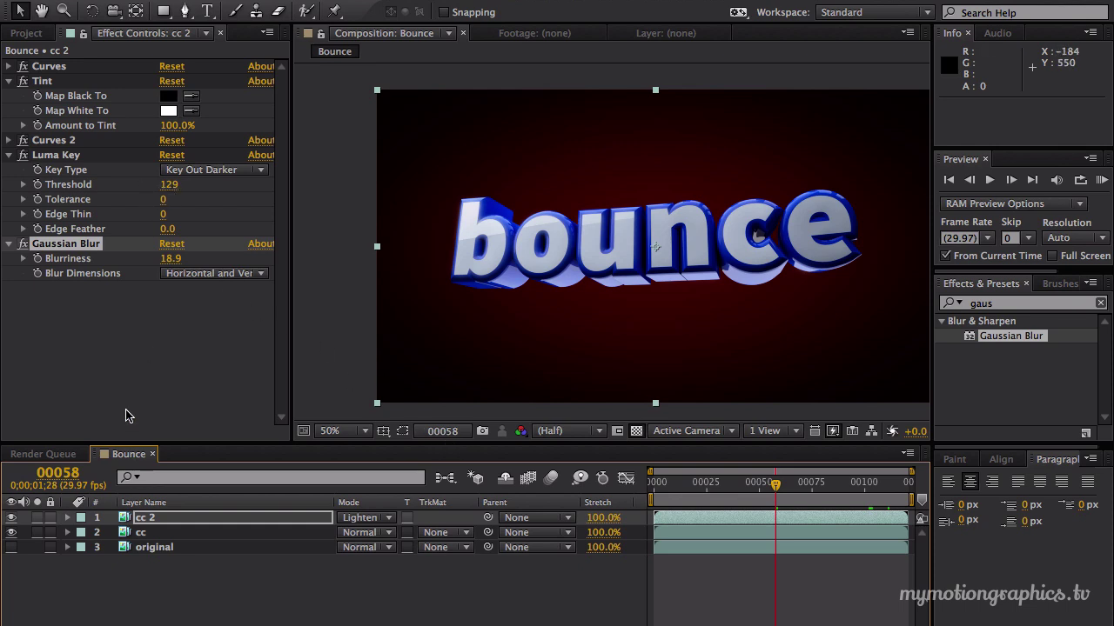
Step: Solo cc 2, lower its Luma Key Threshold to 54, then unsolo and compare
left_click(36, 517)
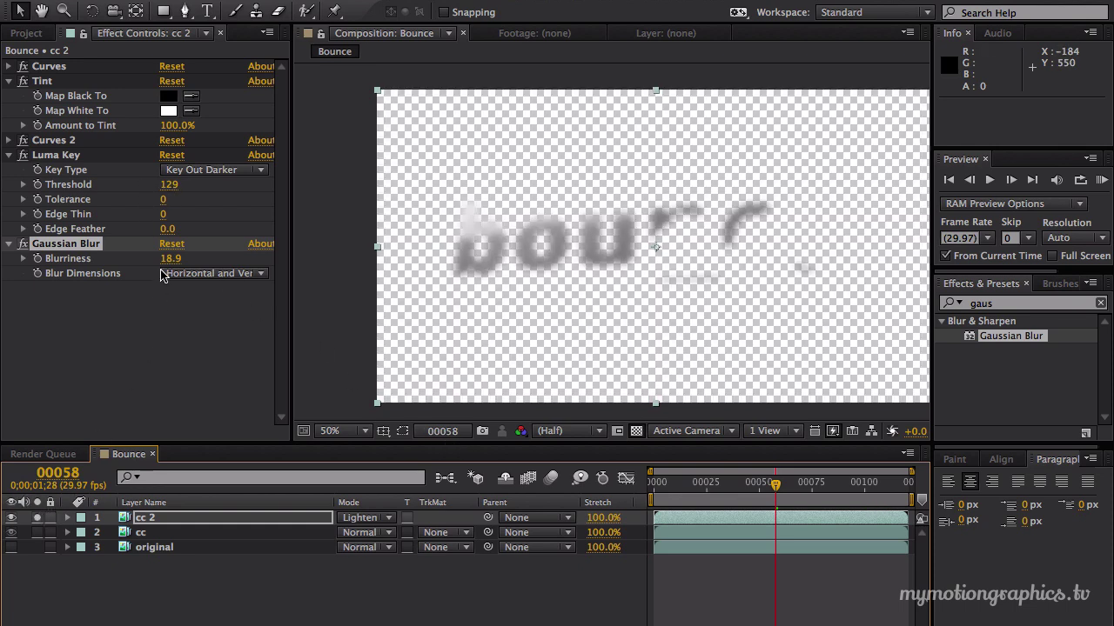
left_click_drag(171, 191, 128, 199)
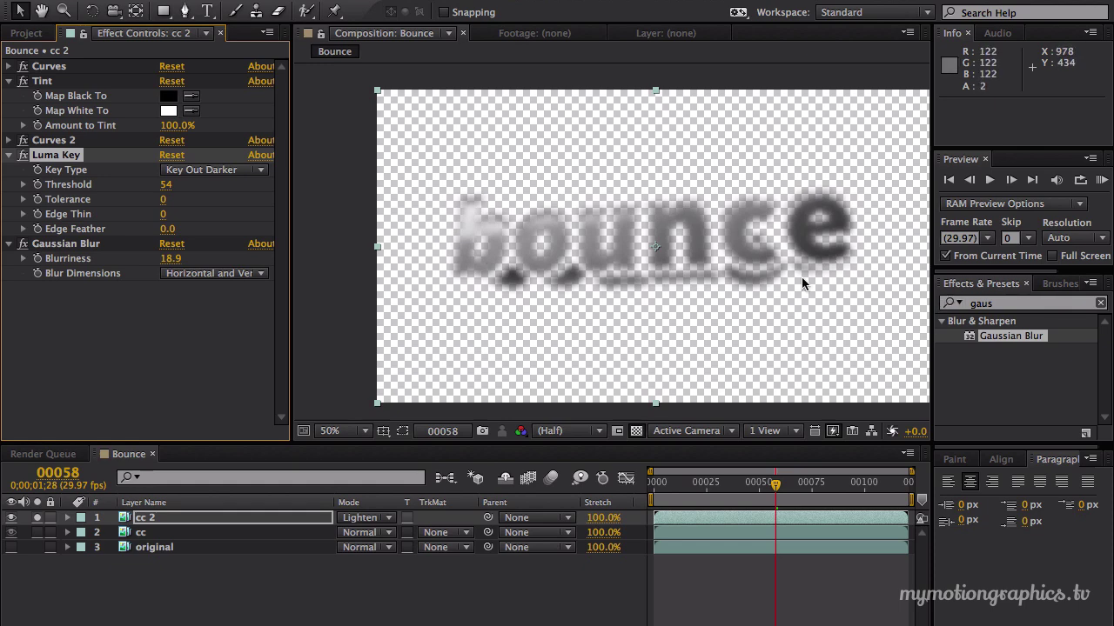
left_click(37, 518)
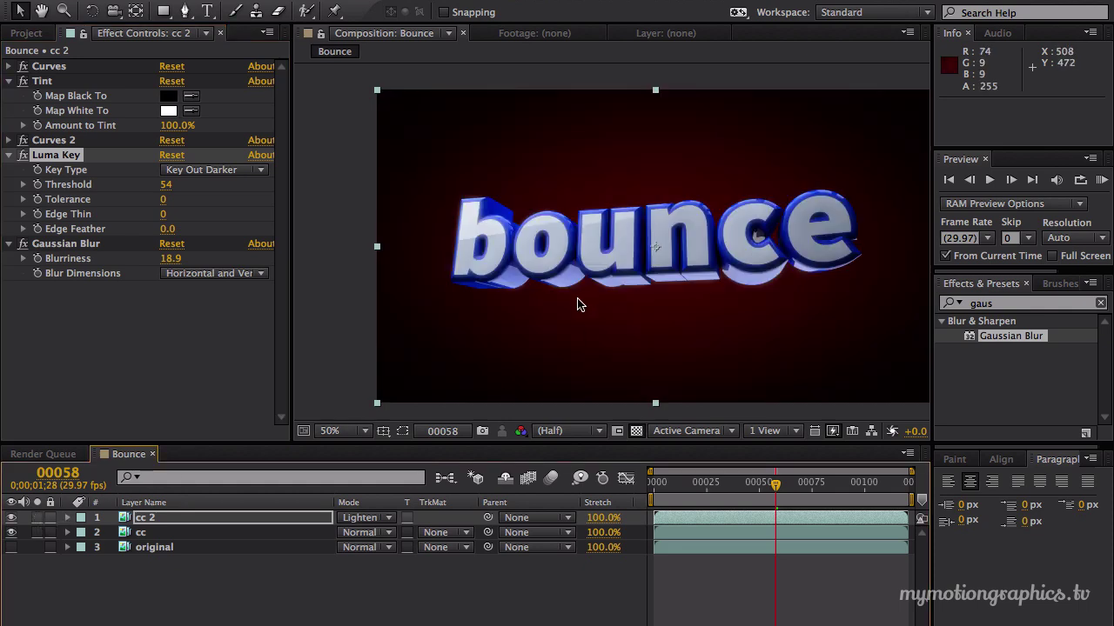
left_click(38, 519)
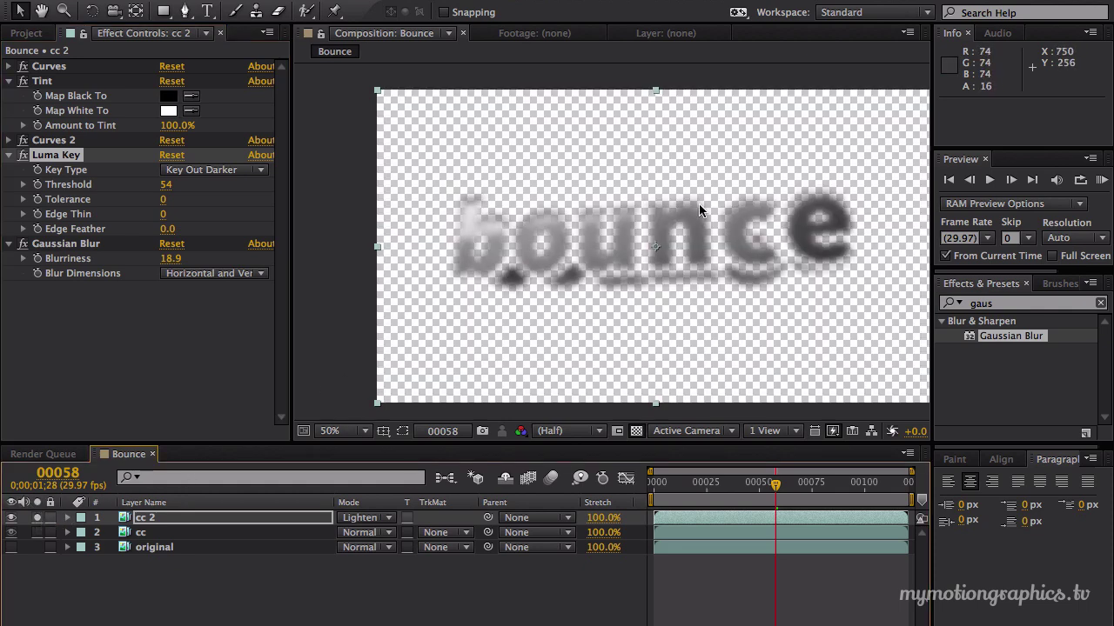
left_click(143, 518)
left_click(38, 518)
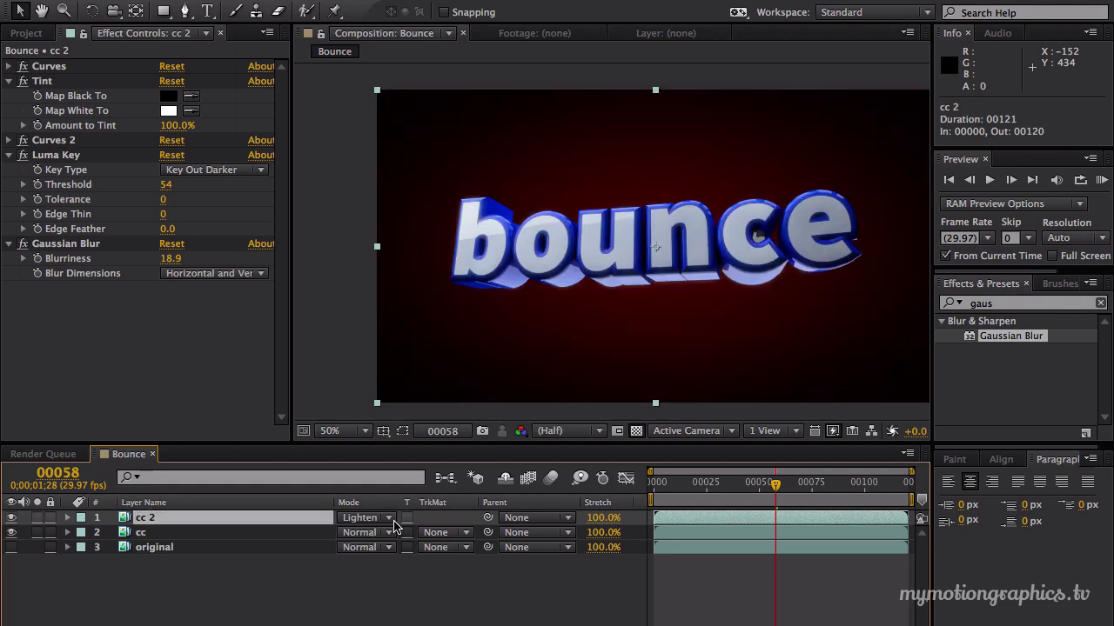
left_click(12, 517)
left_click(11, 518)
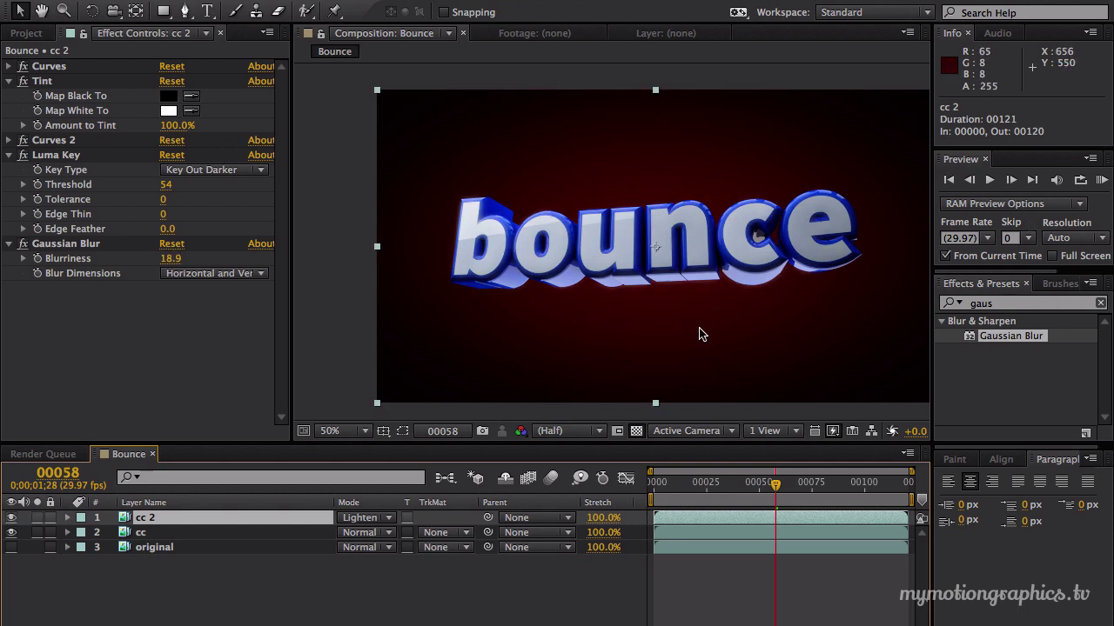
Step: Add a second Tint to cc 2 and map its black to a light grey
left_click(1001, 302)
type("tint")
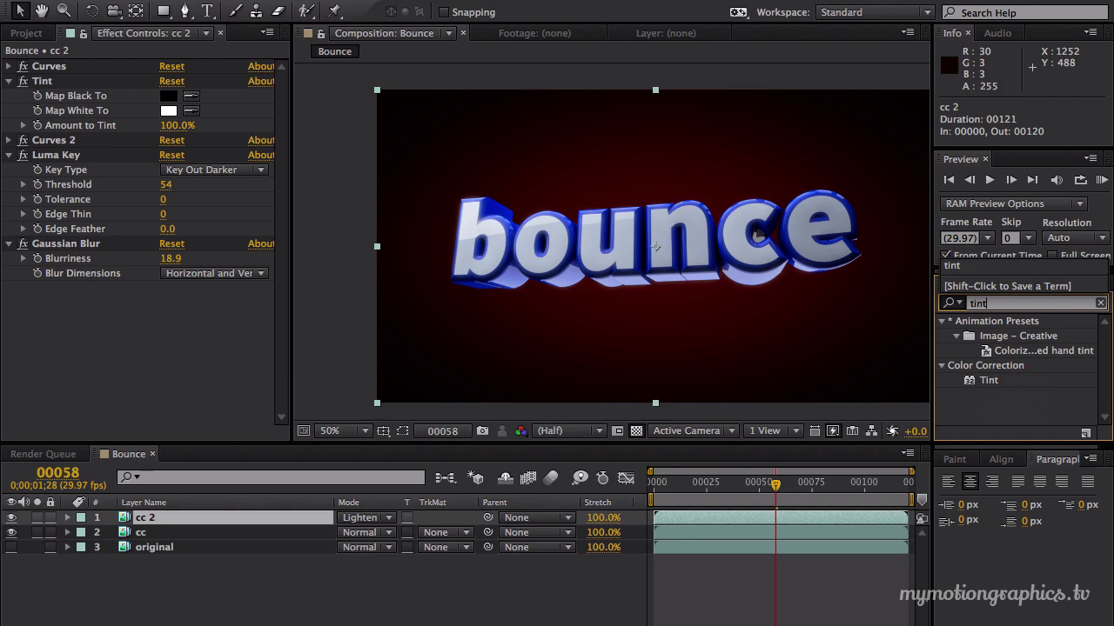
left_click_drag(973, 384, 201, 352)
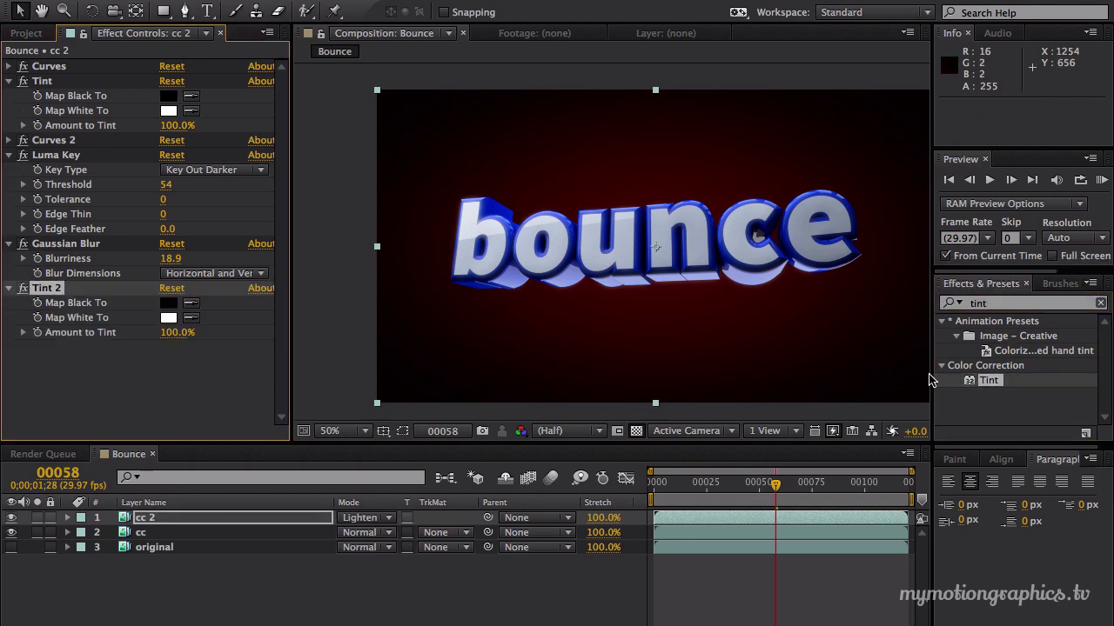
left_click(167, 303)
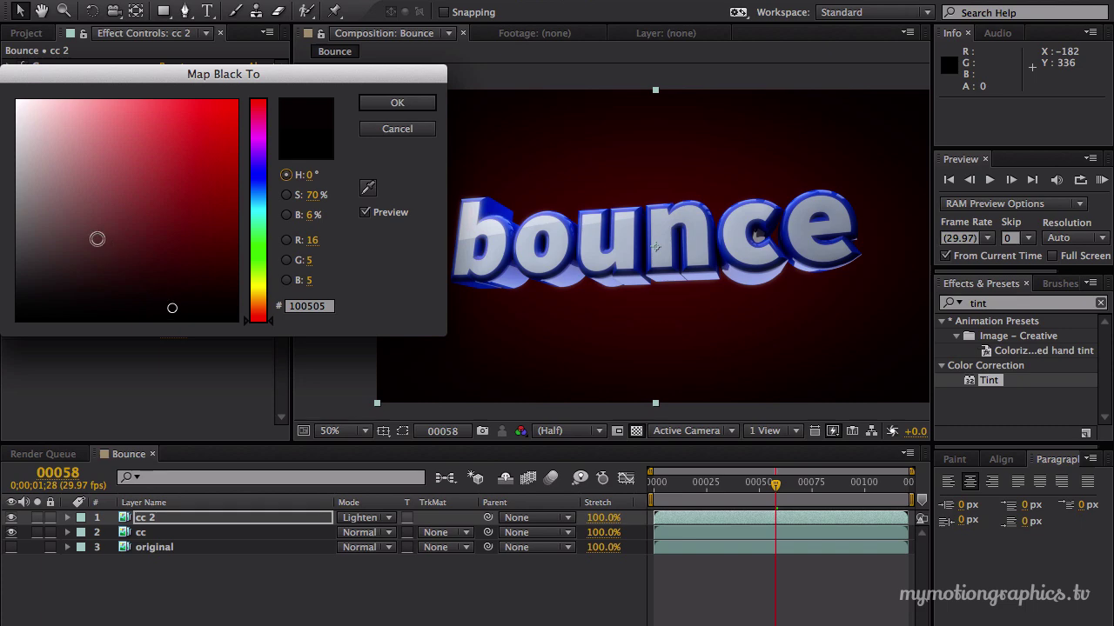
left_click(16, 155)
left_click(383, 104)
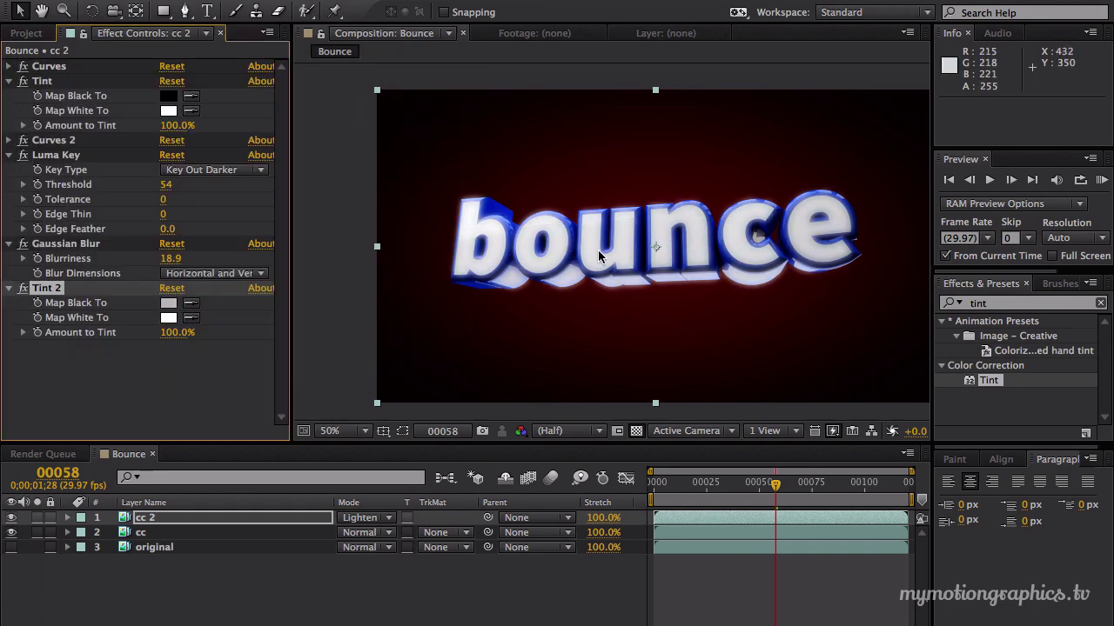
Step: Toggle Tint 2 on and off repeatedly to compare its effect
left_click(23, 289)
left_click(23, 289)
left_click(24, 288)
left_click(23, 288)
left_click(24, 288)
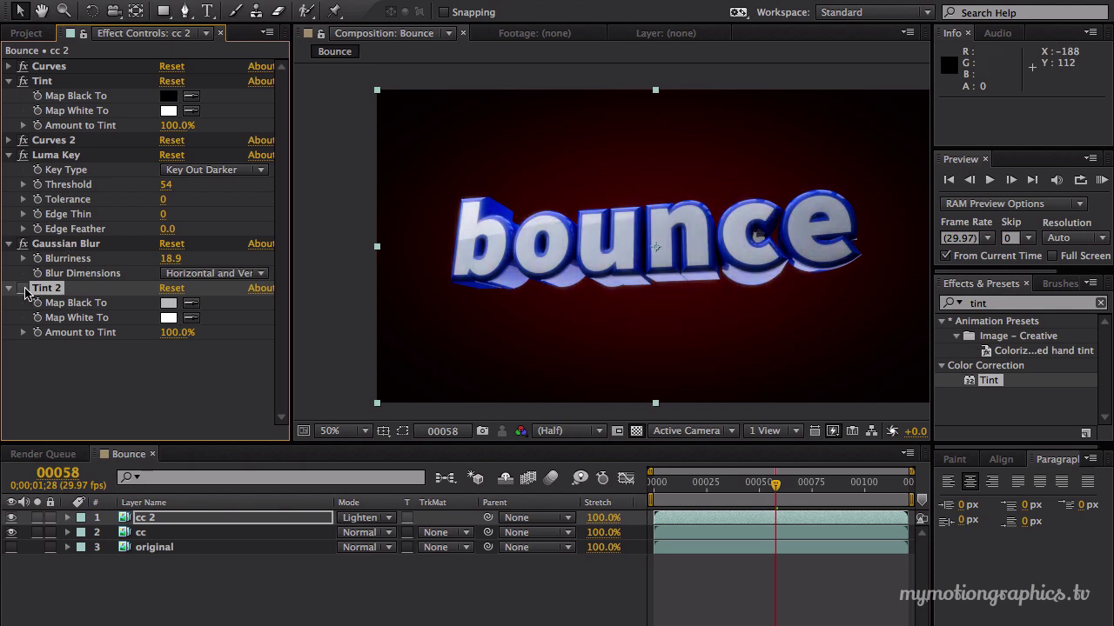
left_click(23, 288)
left_click(24, 288)
left_click(23, 288)
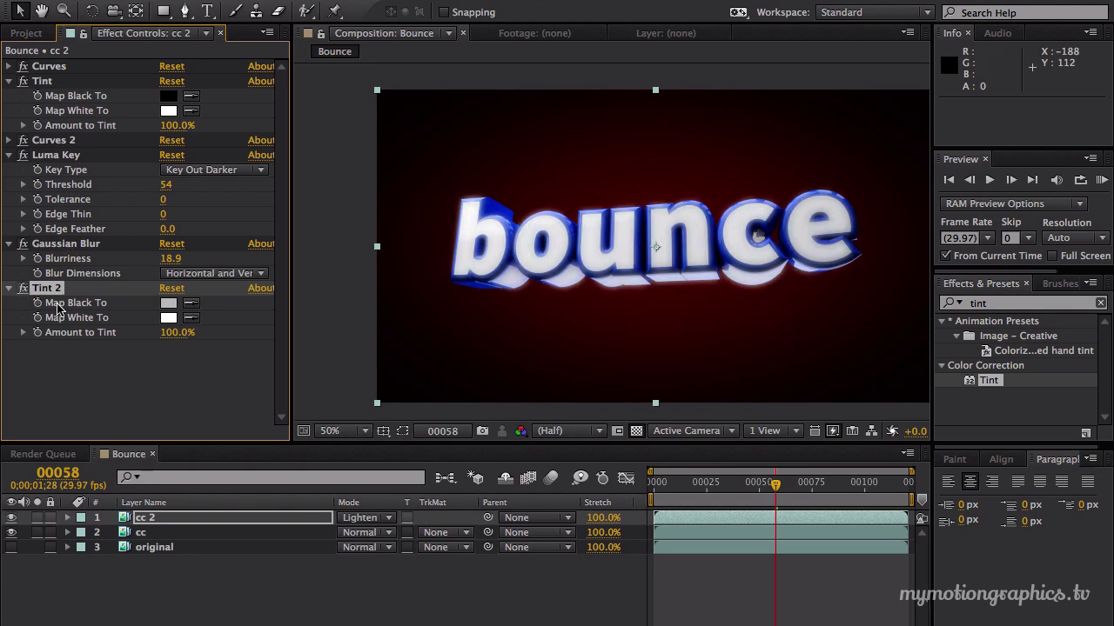
Step: Set Tint 2's Amount to Tint to 54% and preview frame 40
left_click_drag(174, 344, 2, 341)
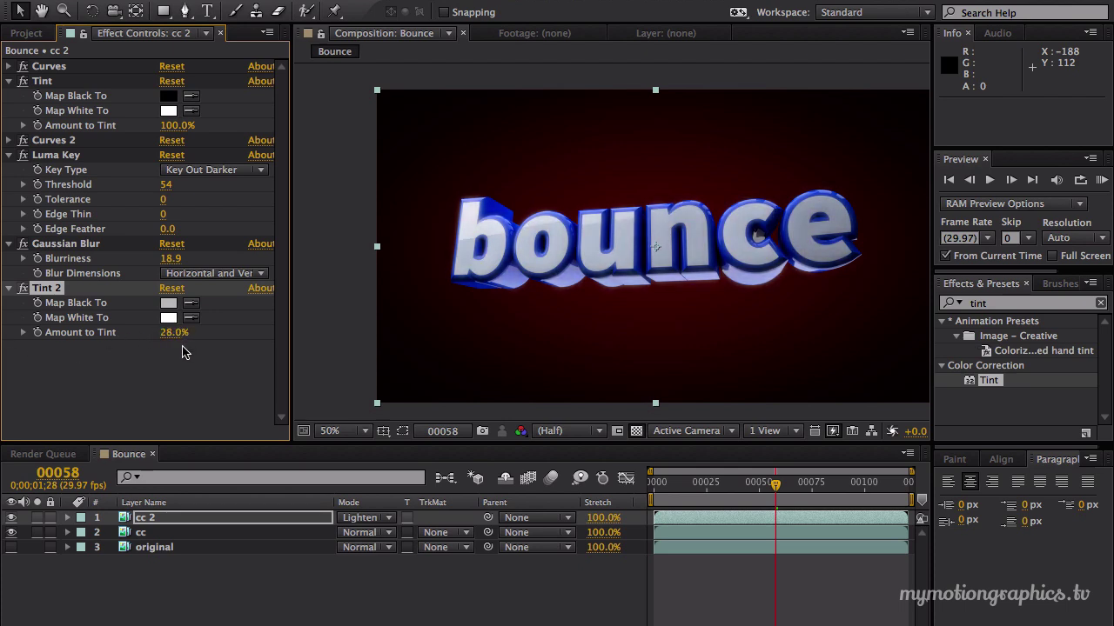
left_click_drag(176, 335, 193, 334)
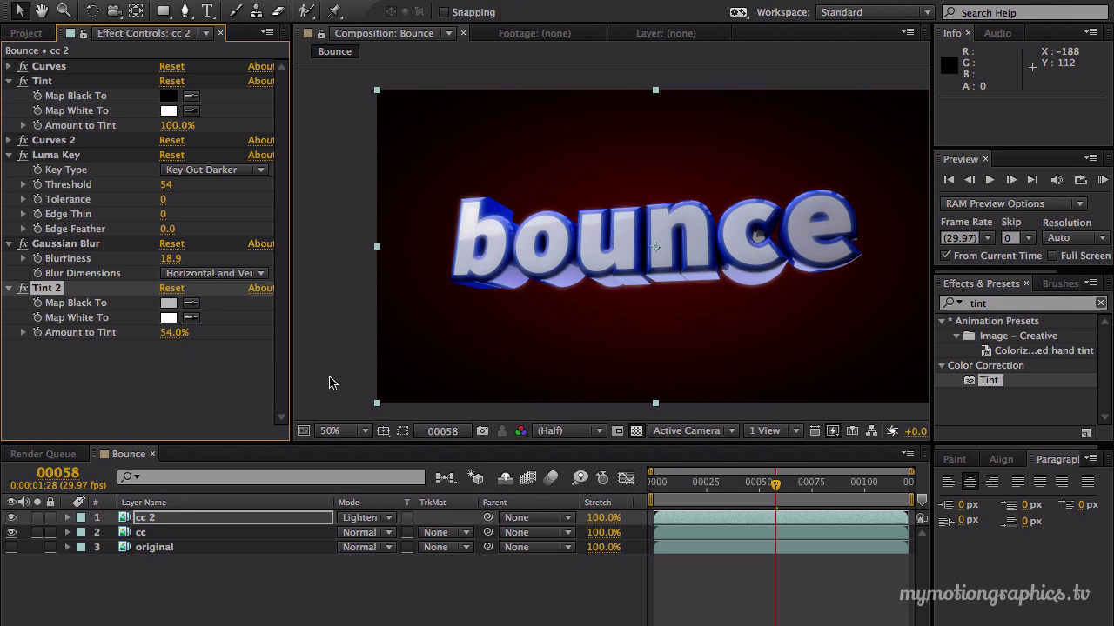
left_click(737, 492)
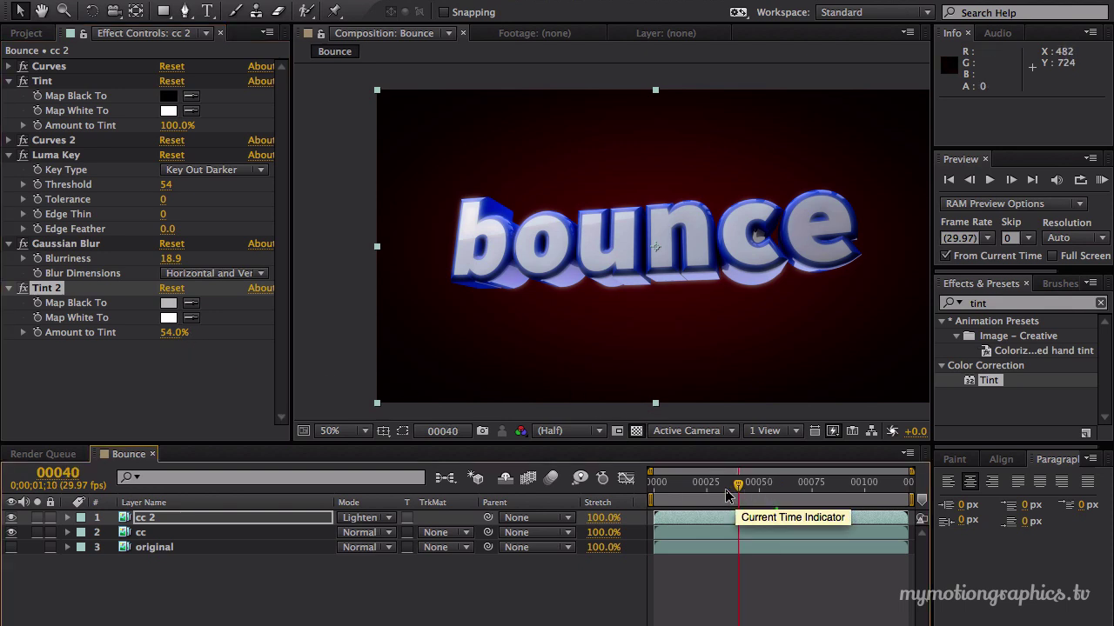
Step: Preview several frames up to 106 and toggle cc 2's visibility to compare
left_click(713, 492)
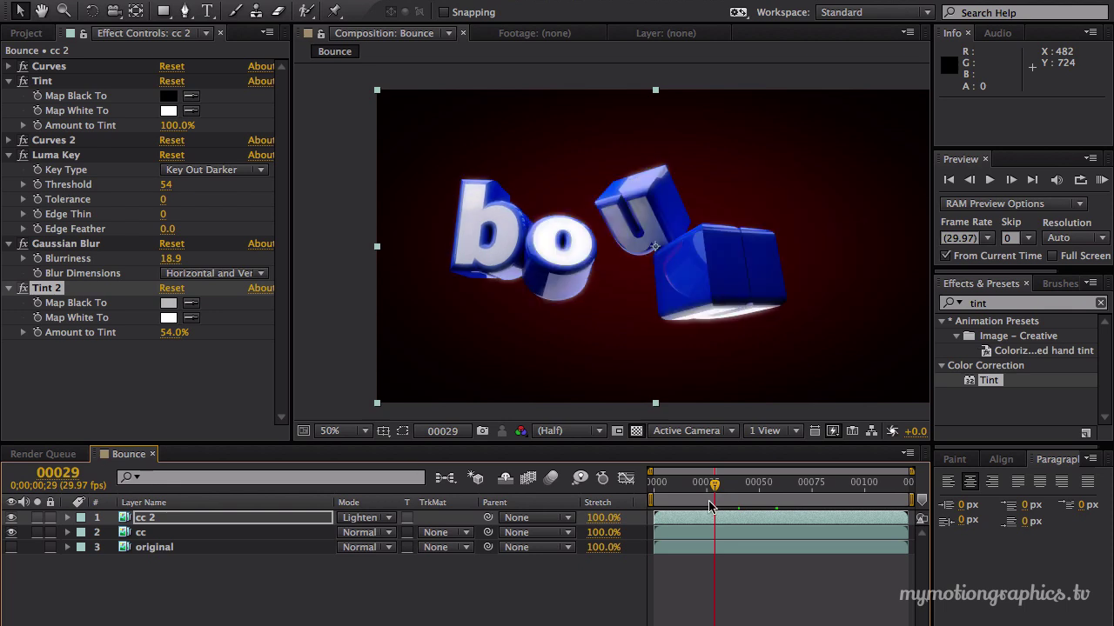
left_click(828, 493)
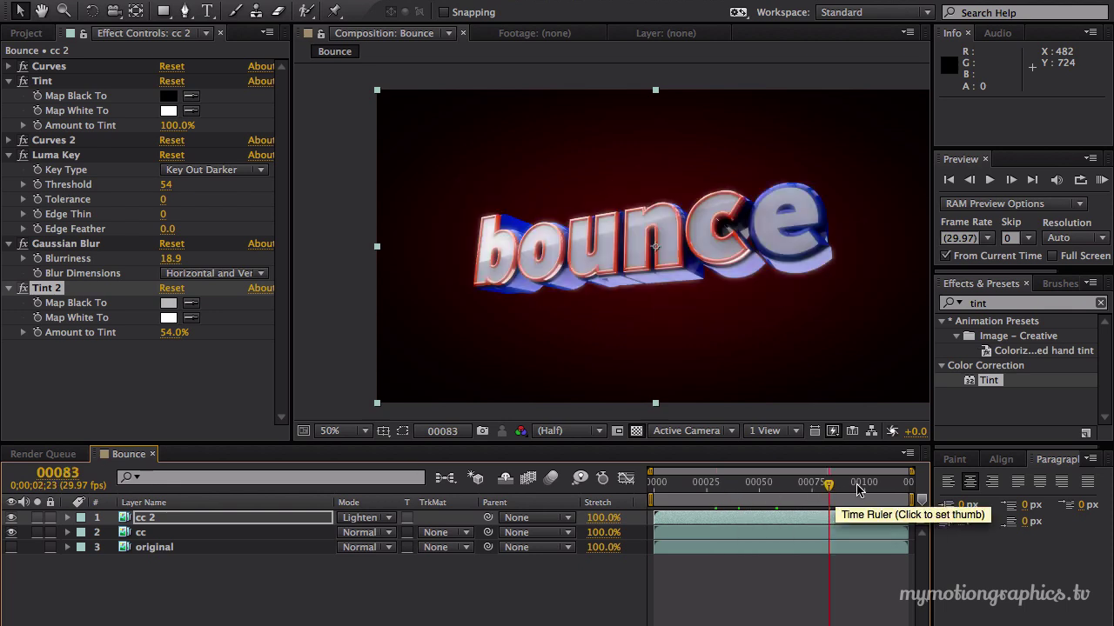
left_click(857, 487)
left_click(876, 487)
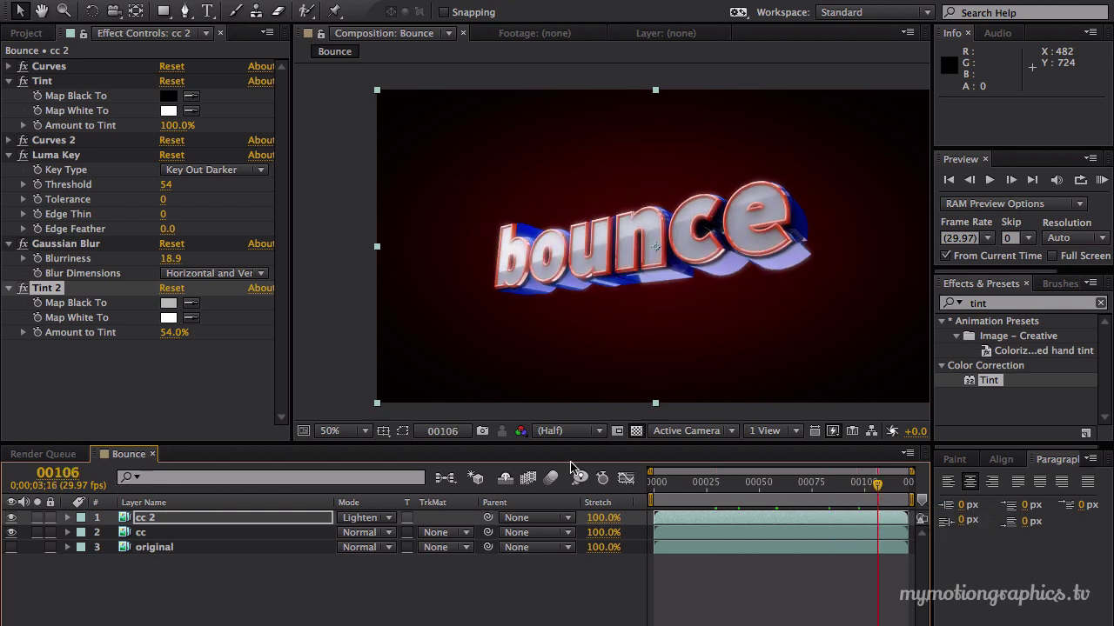
left_click(12, 519)
left_click(12, 519)
left_click(11, 519)
left_click(10, 520)
left_click(11, 519)
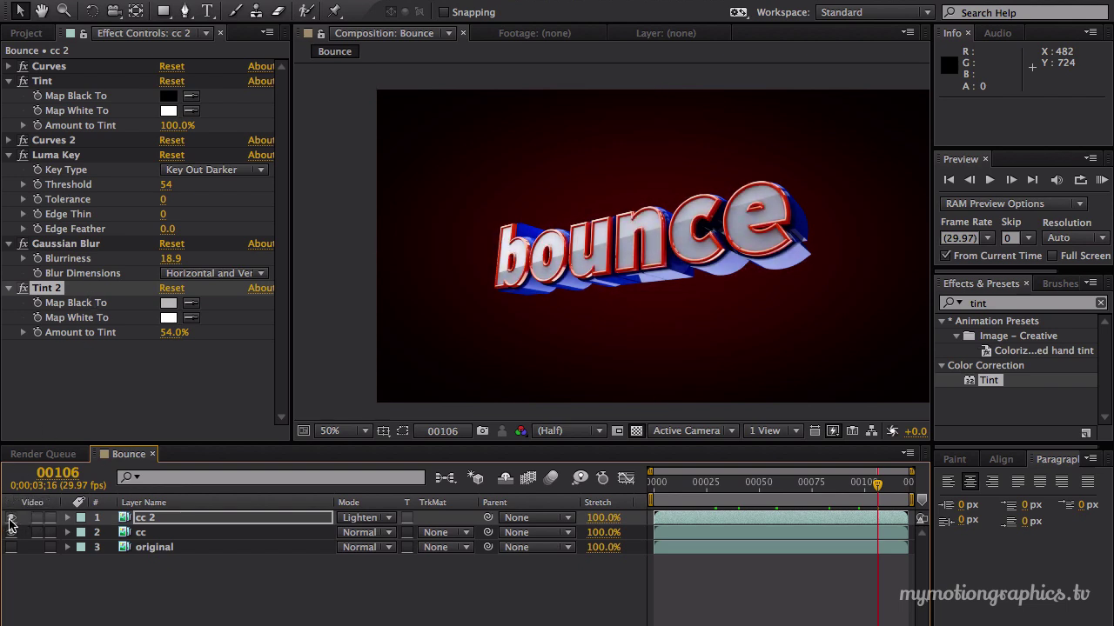
left_click(11, 520)
left_click(11, 520)
left_click(11, 519)
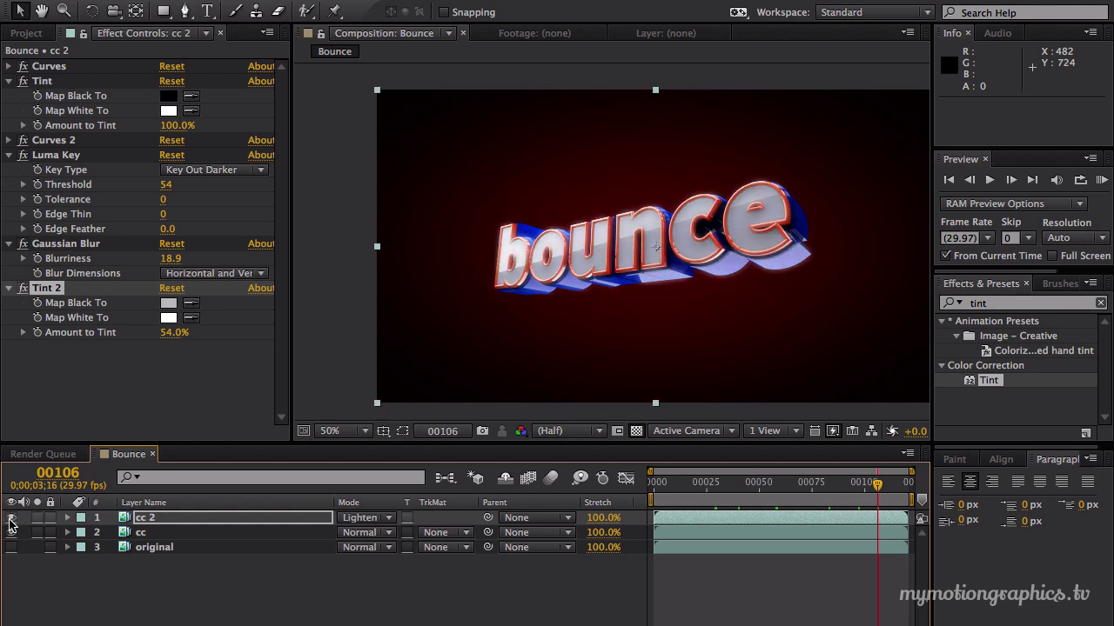
Step: Raise cc 2's Luma Key Threshold to 103 and compare Tint 2 on and off at frame 64
left_click_drag(164, 186, 178, 184)
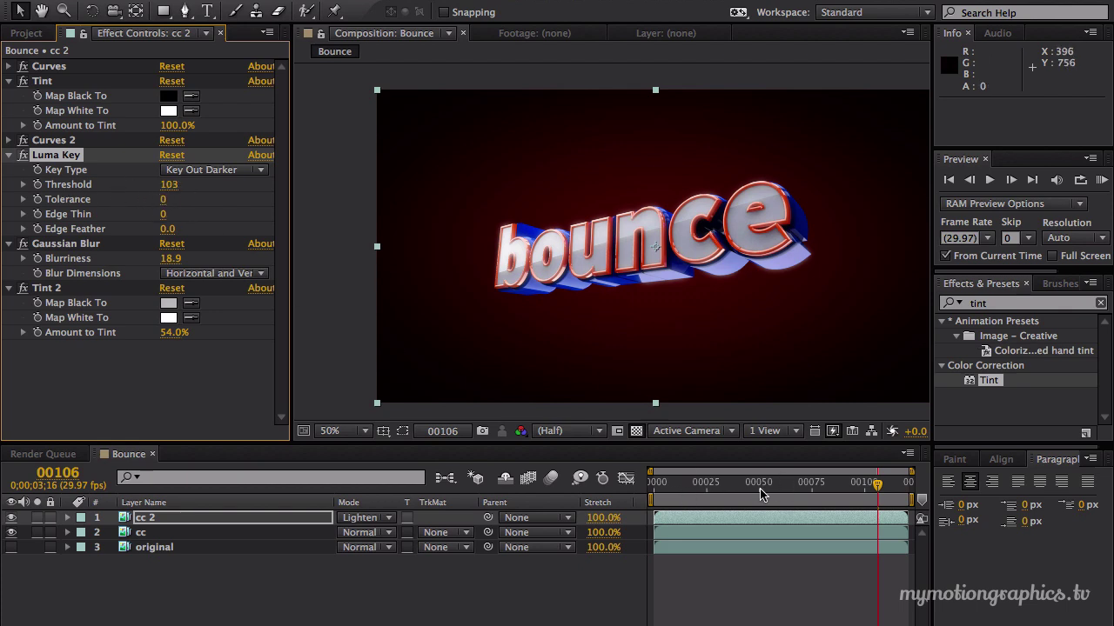
left_click(789, 499)
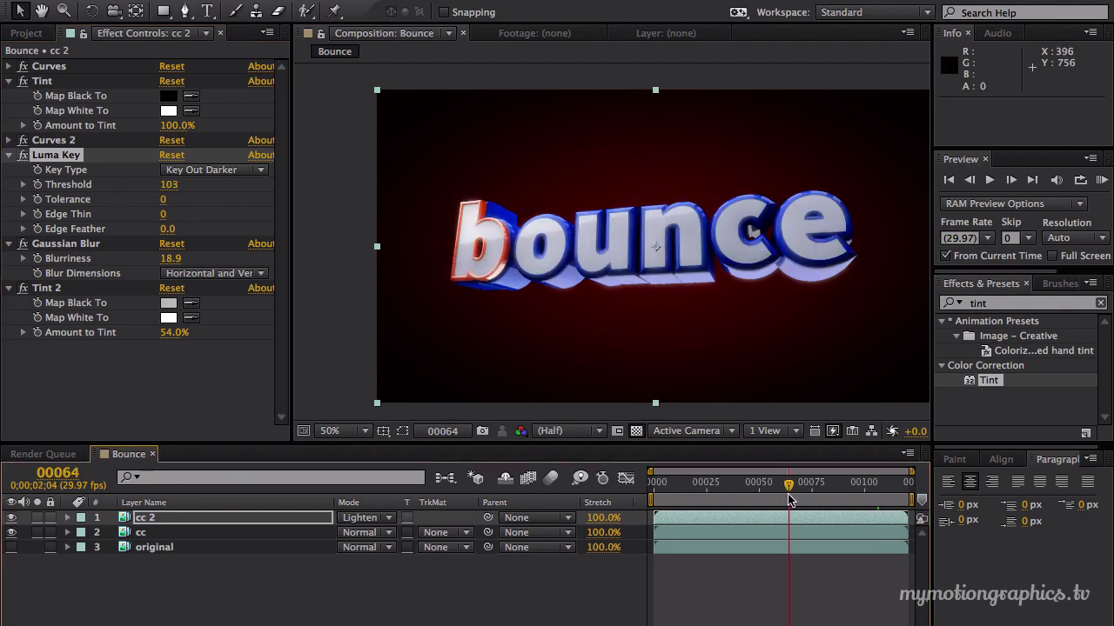
left_click(22, 289)
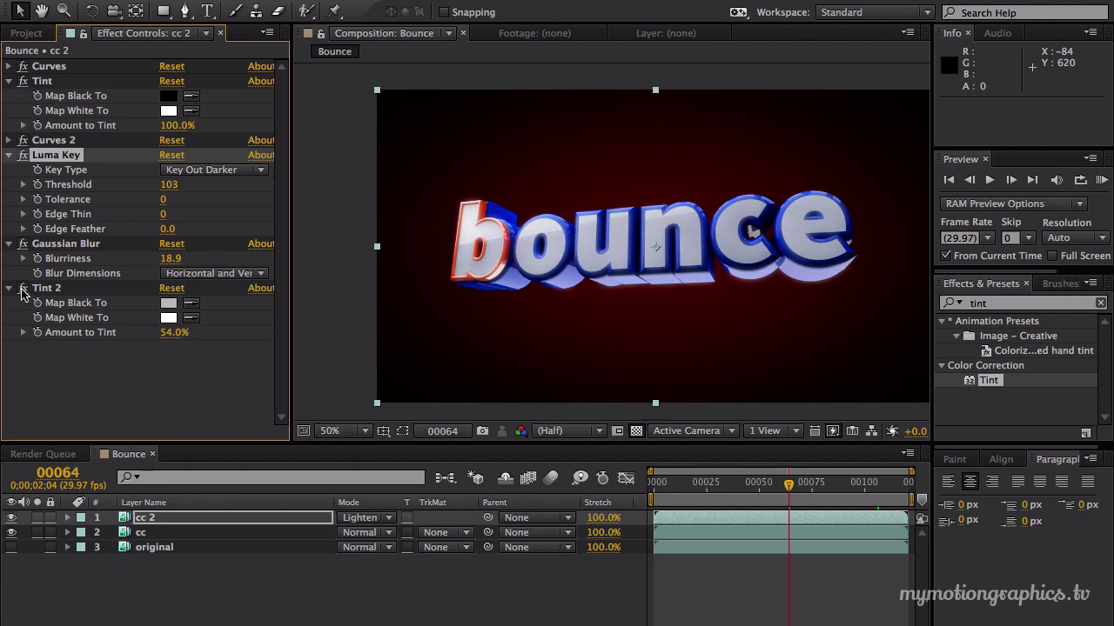
left_click(22, 289)
left_click(22, 288)
Step: Change Tint 2's Map Black To colour to a grey and check frames 68, 77 and 98
left_click(167, 303)
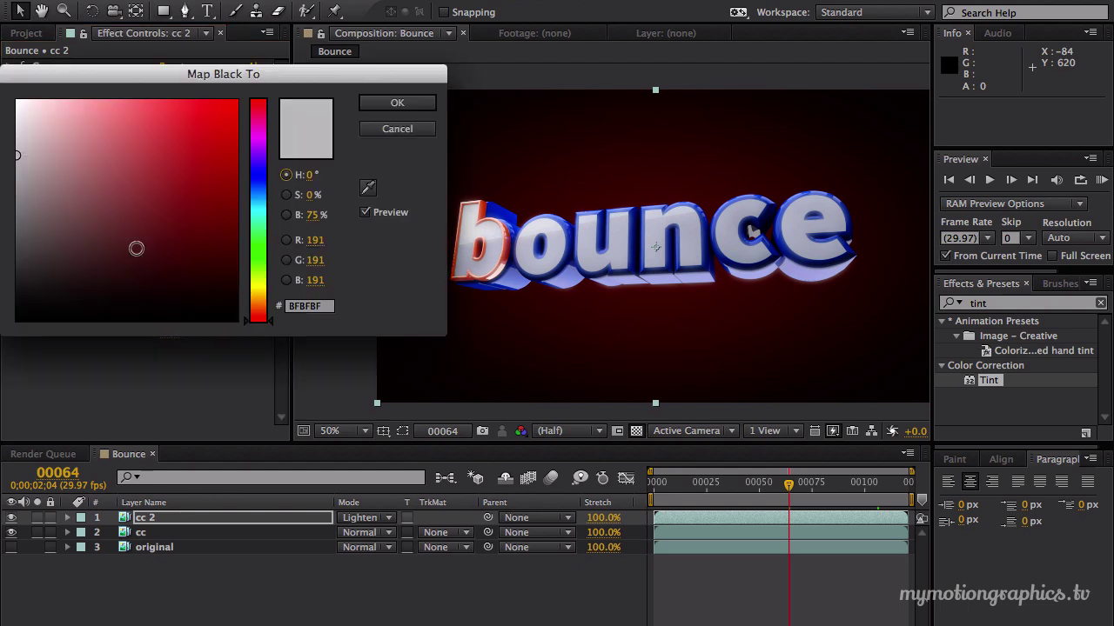
left_click_drag(20, 157, 4, 296)
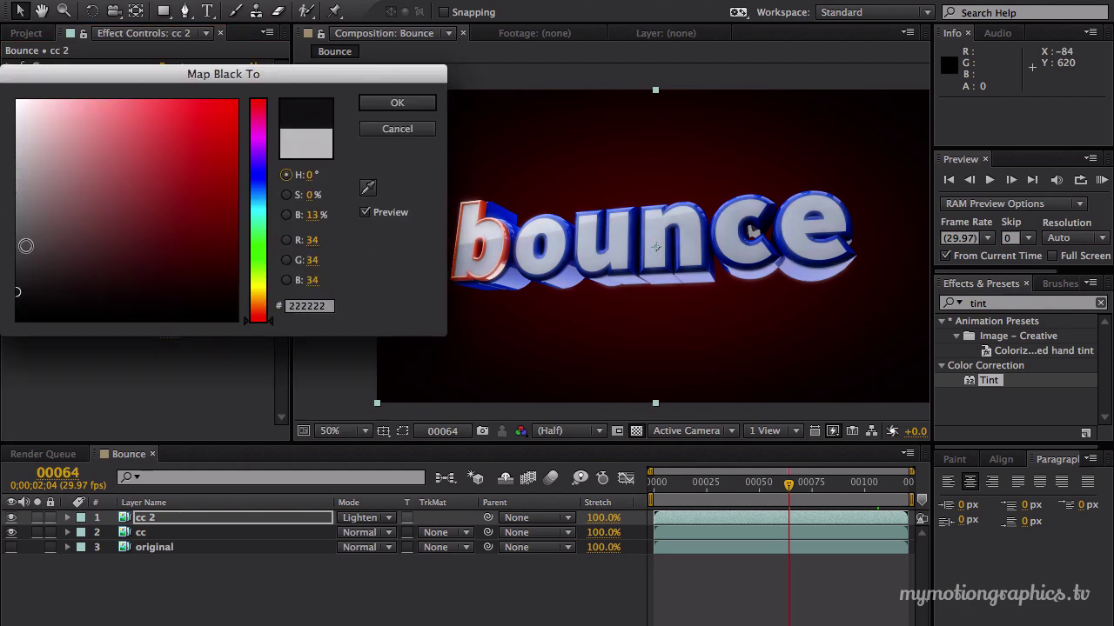
left_click(19, 212)
left_click(397, 103)
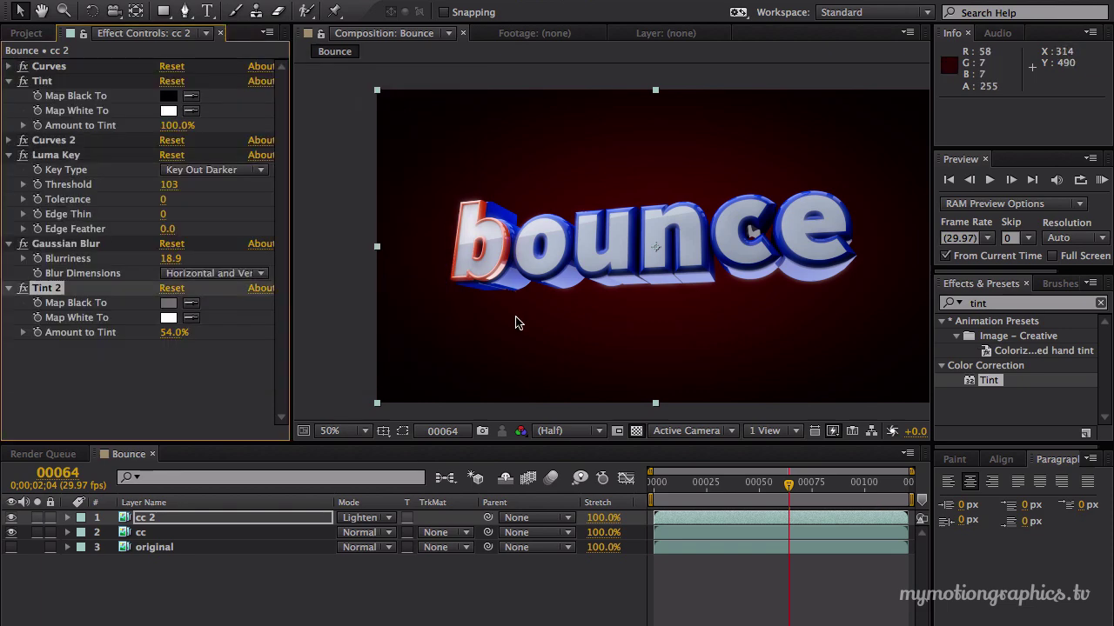
left_click(715, 483)
left_click(797, 485)
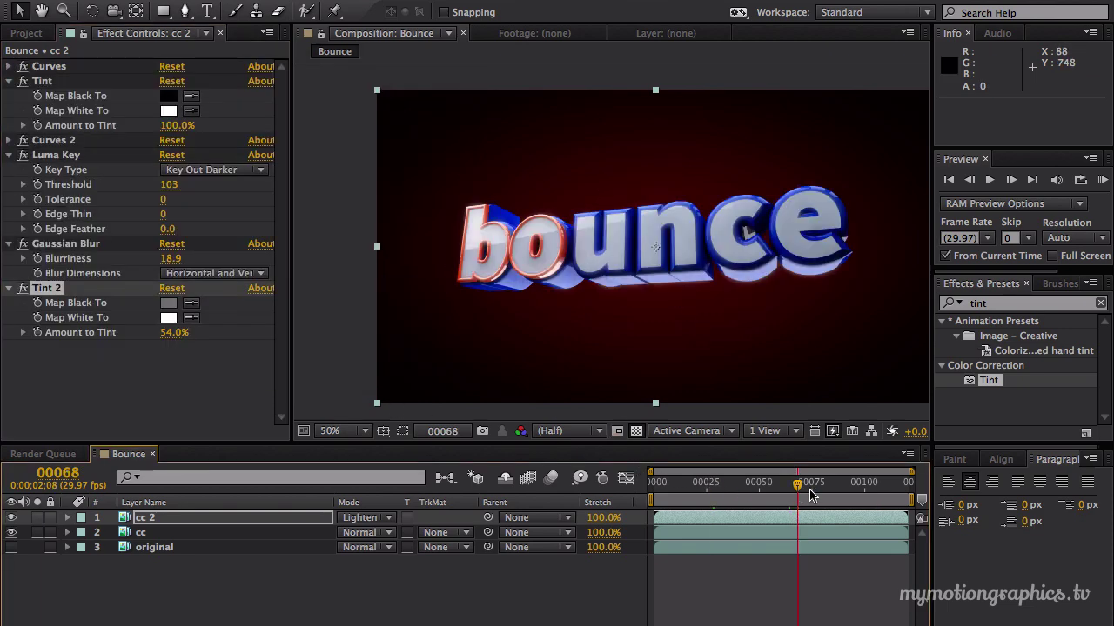
left_click(816, 485)
left_click(859, 485)
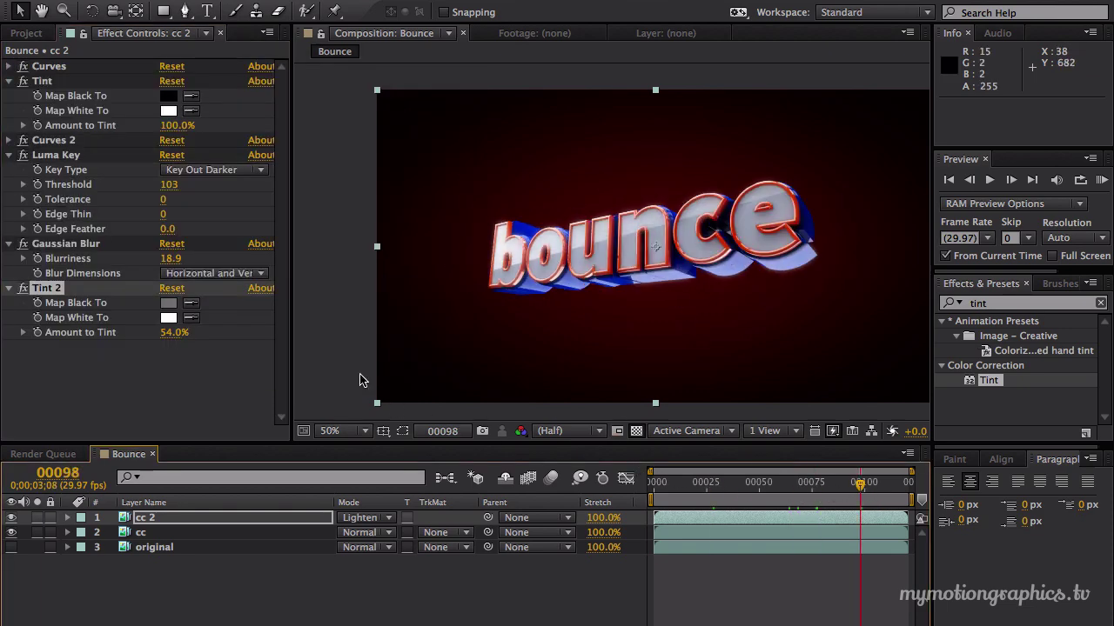
left_click(26, 296)
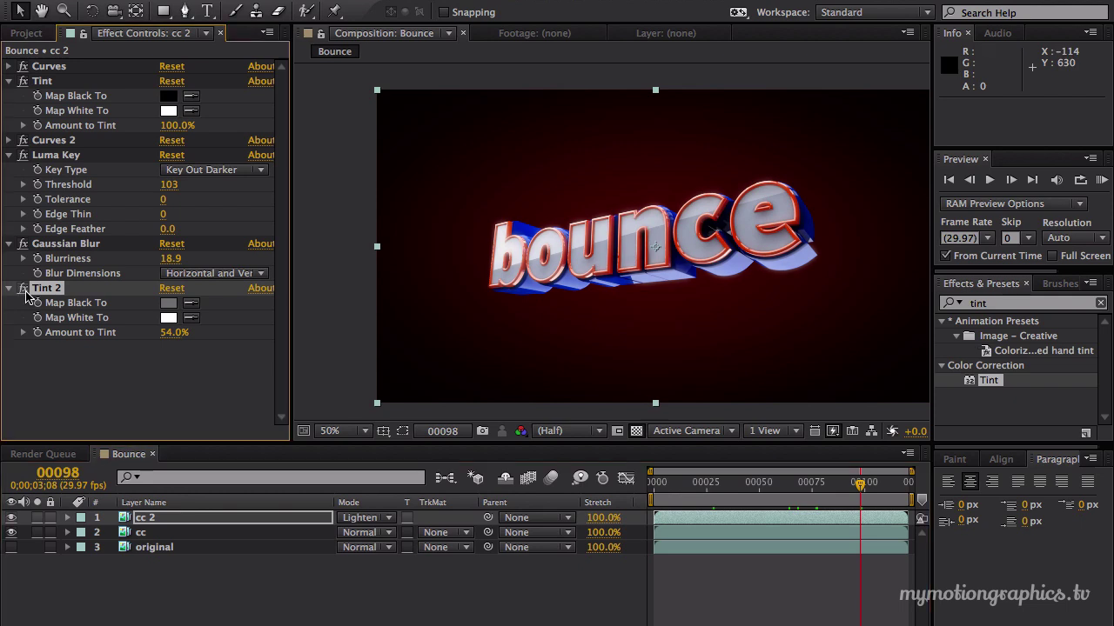
left_click(187, 424)
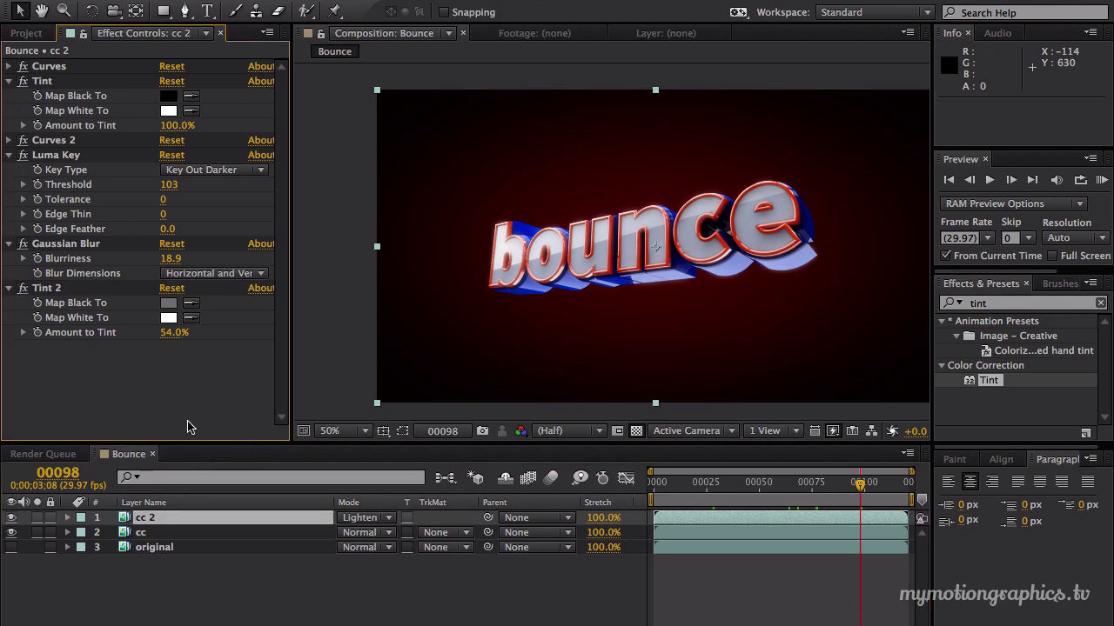
left_click(1000, 302)
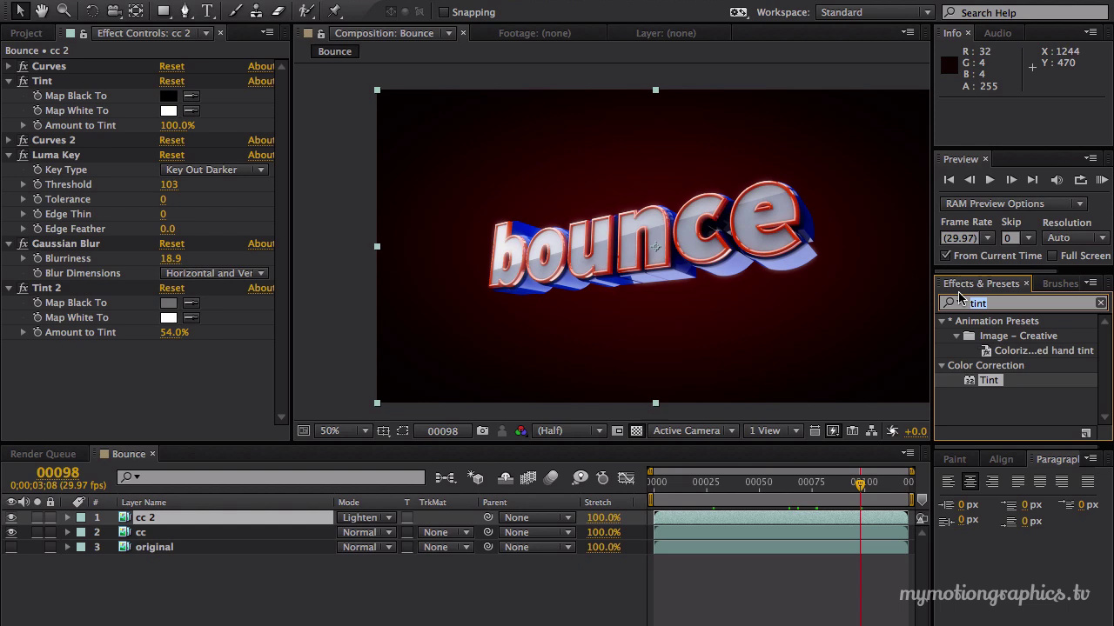
type("dire")
left_click(984, 339)
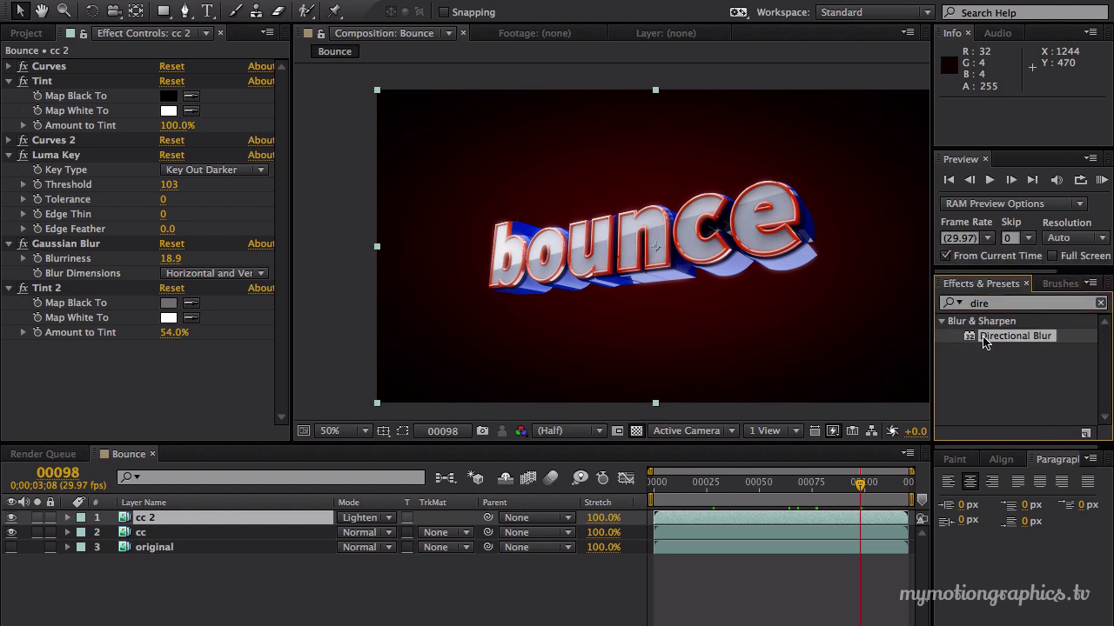
left_click_drag(983, 341, 44, 352)
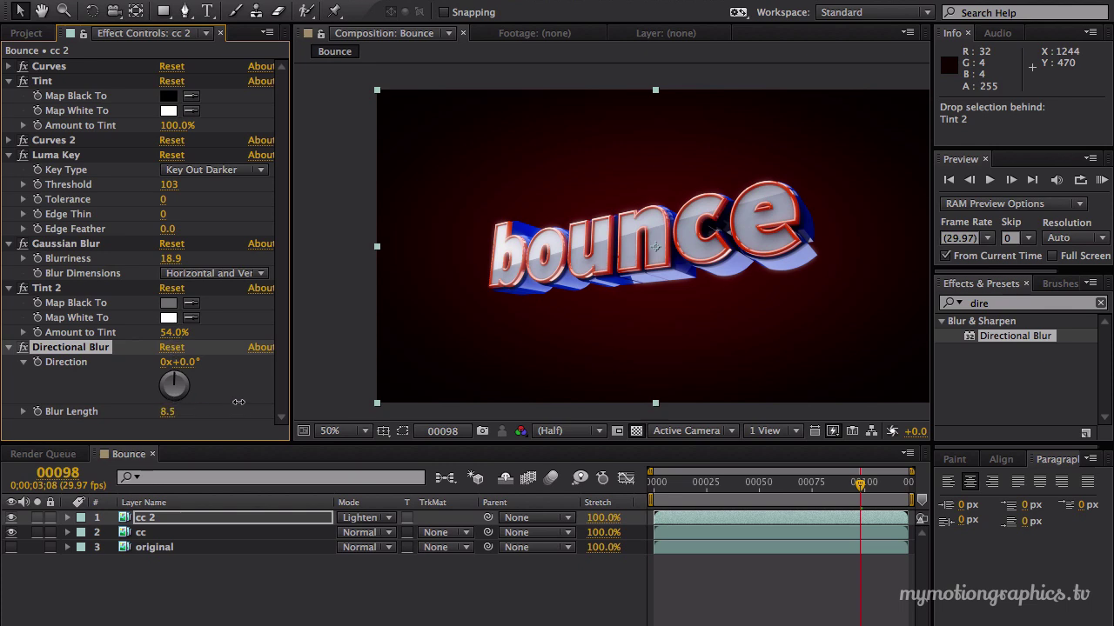
left_click_drag(238, 402, 439, 391)
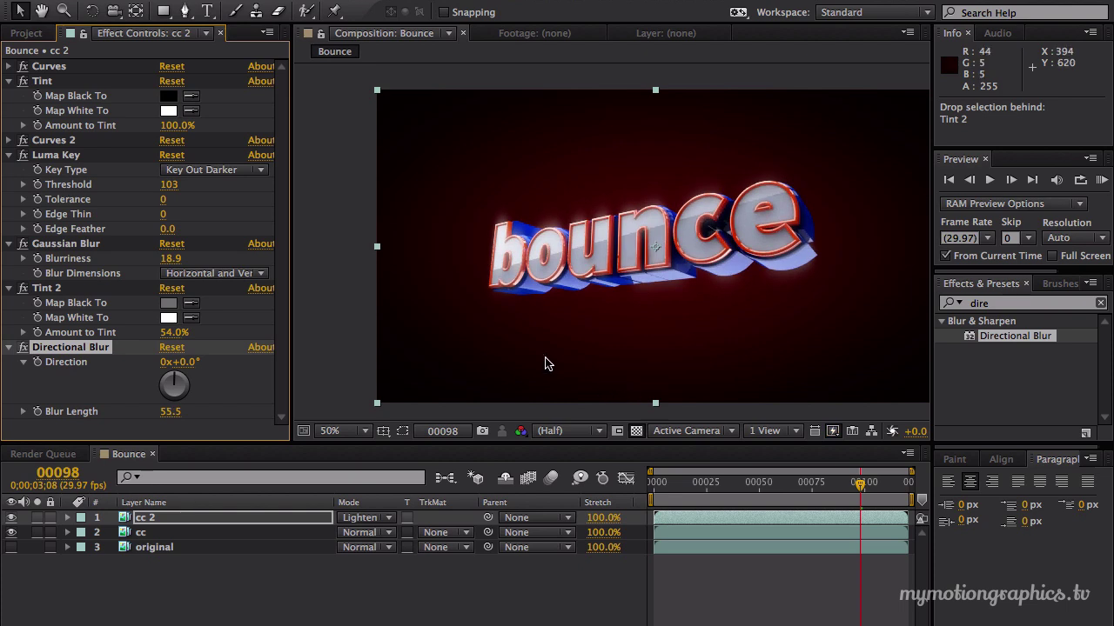
key("ctrl+z")
key("Delete")
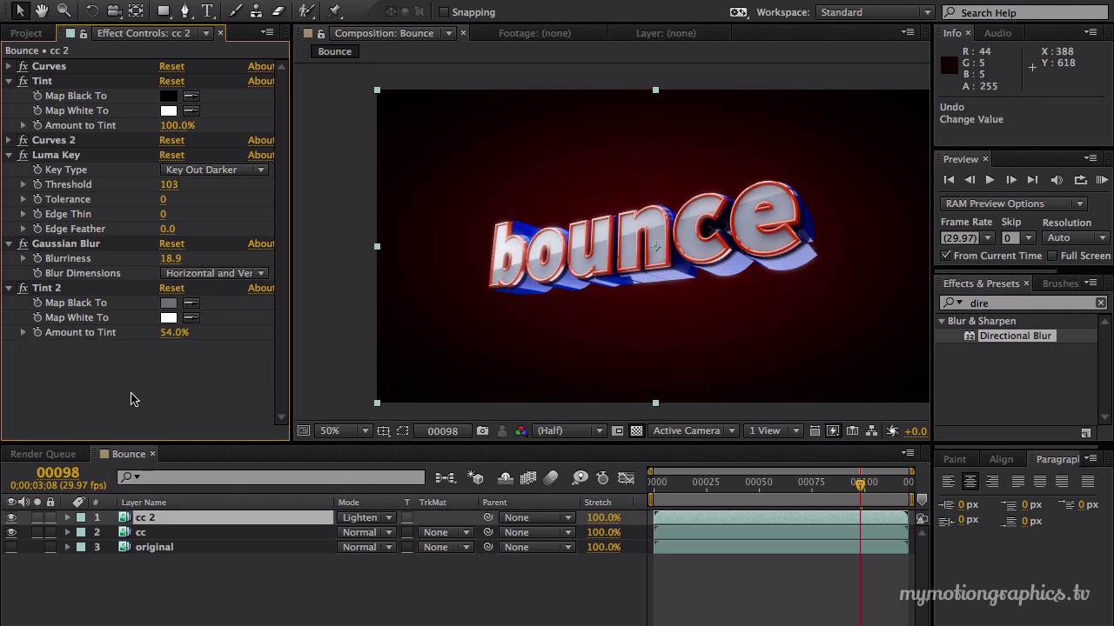
Step: Rename the cc 2 layer to 'blur' and duplicate it
left_click(159, 519)
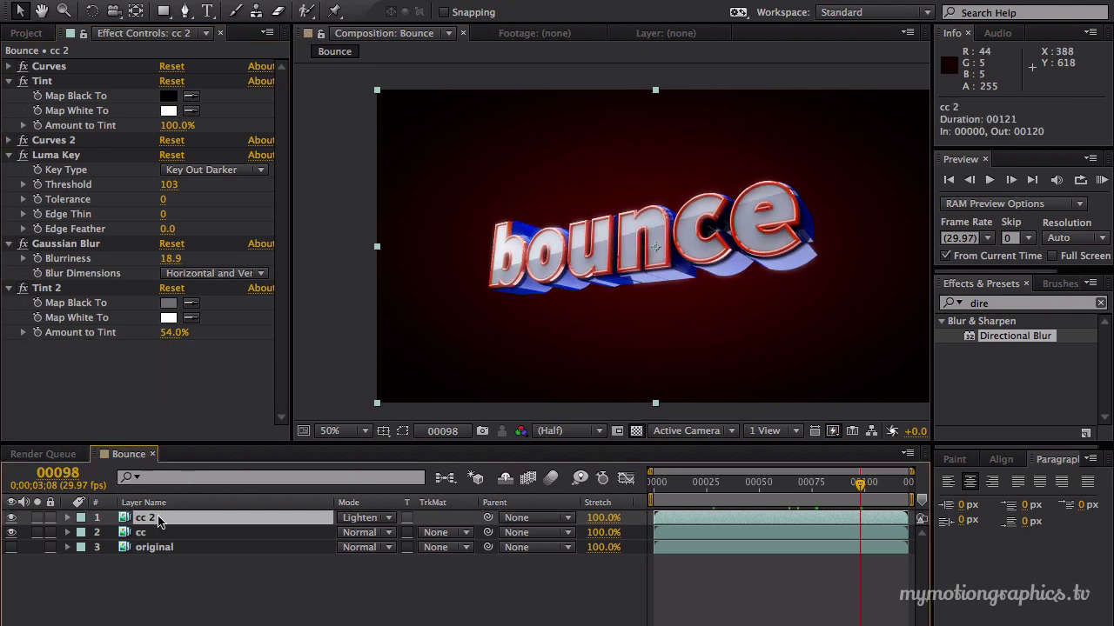
key("Return")
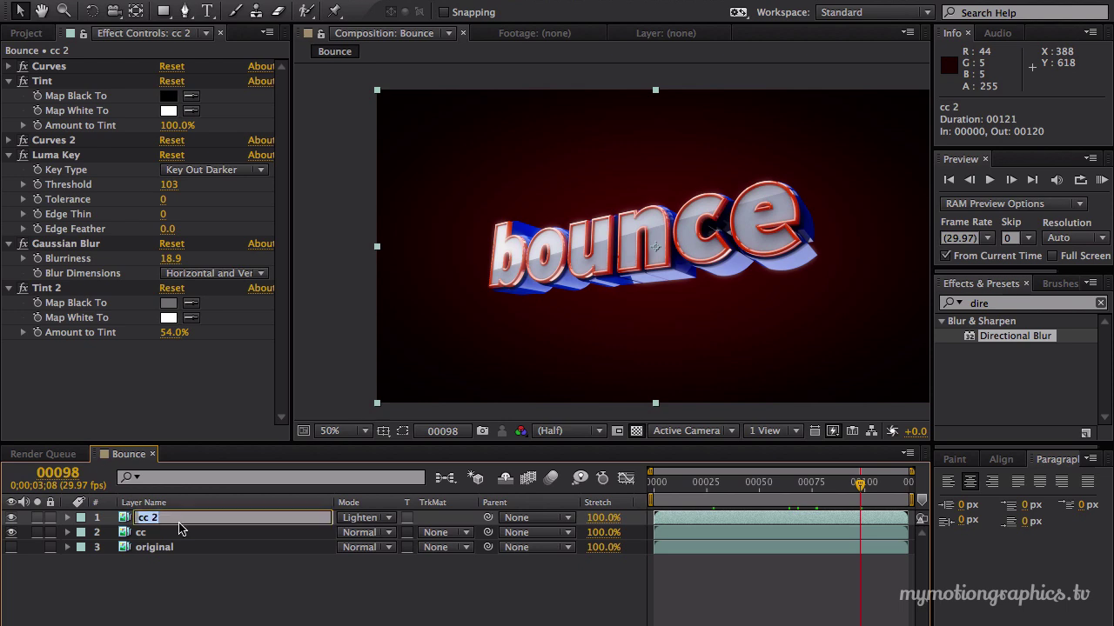
type("blur")
key("Return")
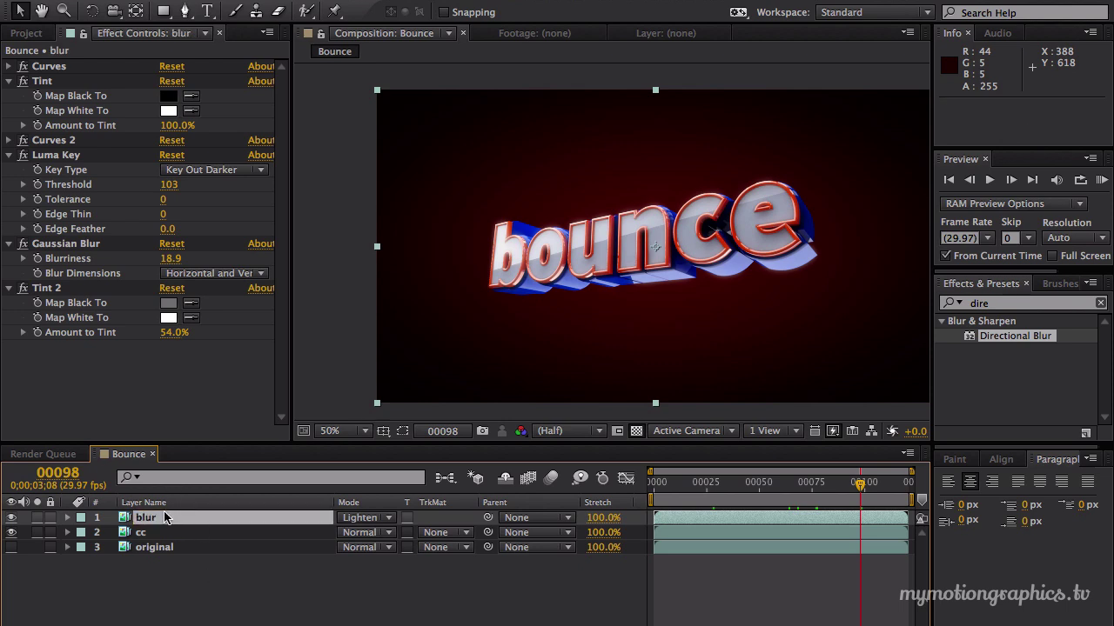
key("ctrl+d")
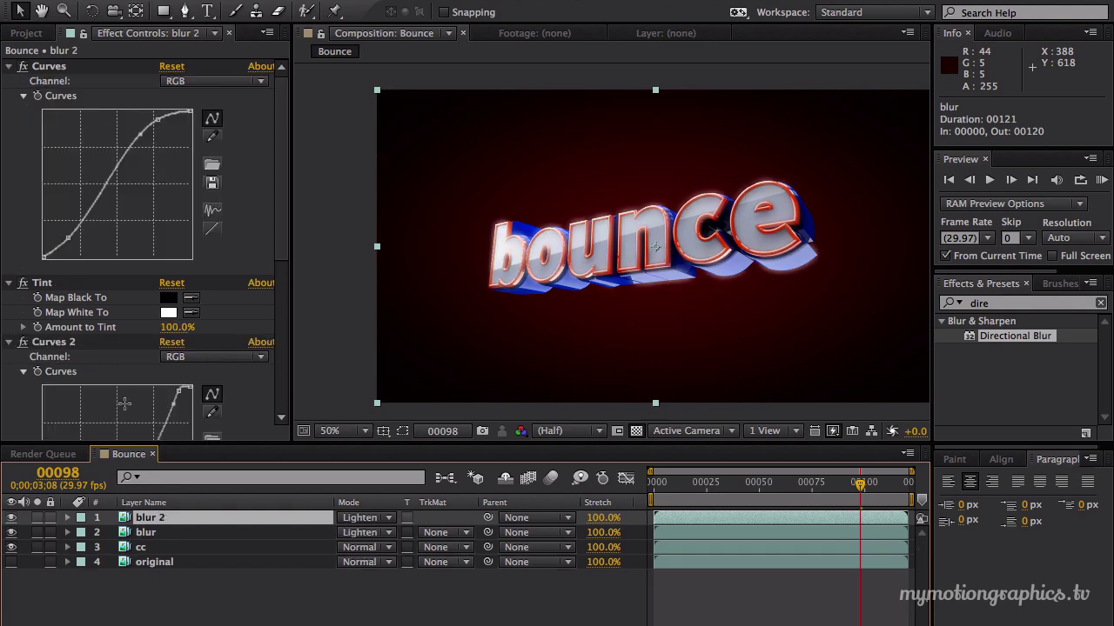
Step: Collapse the Curves, Tint, Curves 2, Luma Key and Gaussian Blur settings in Effect Controls
left_click(9, 67)
left_click(9, 81)
left_click(9, 95)
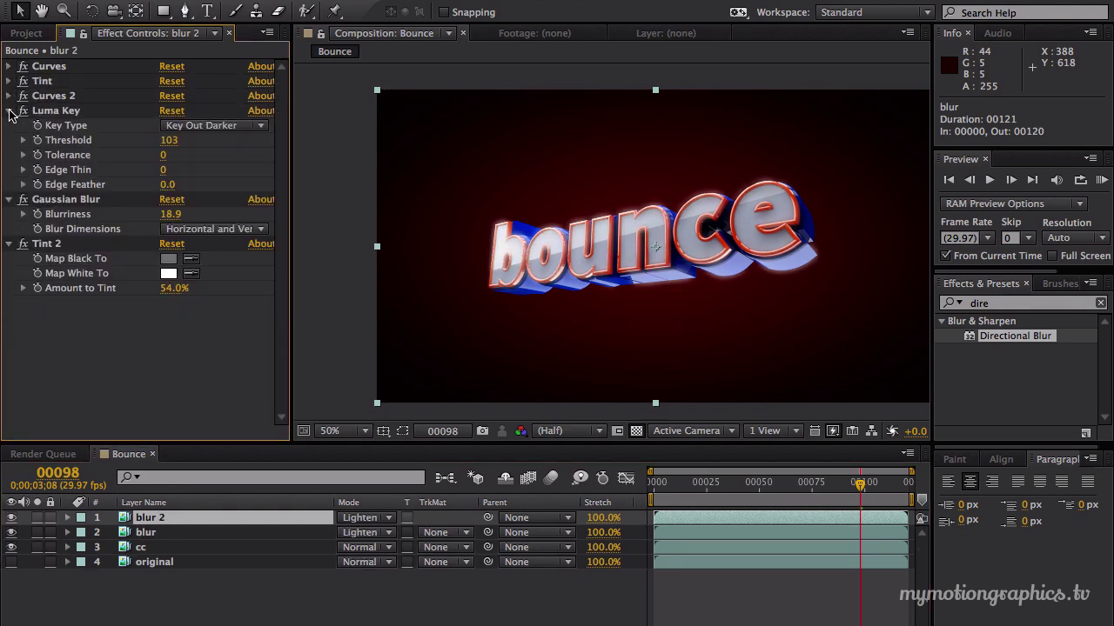
left_click(9, 110)
left_click(8, 126)
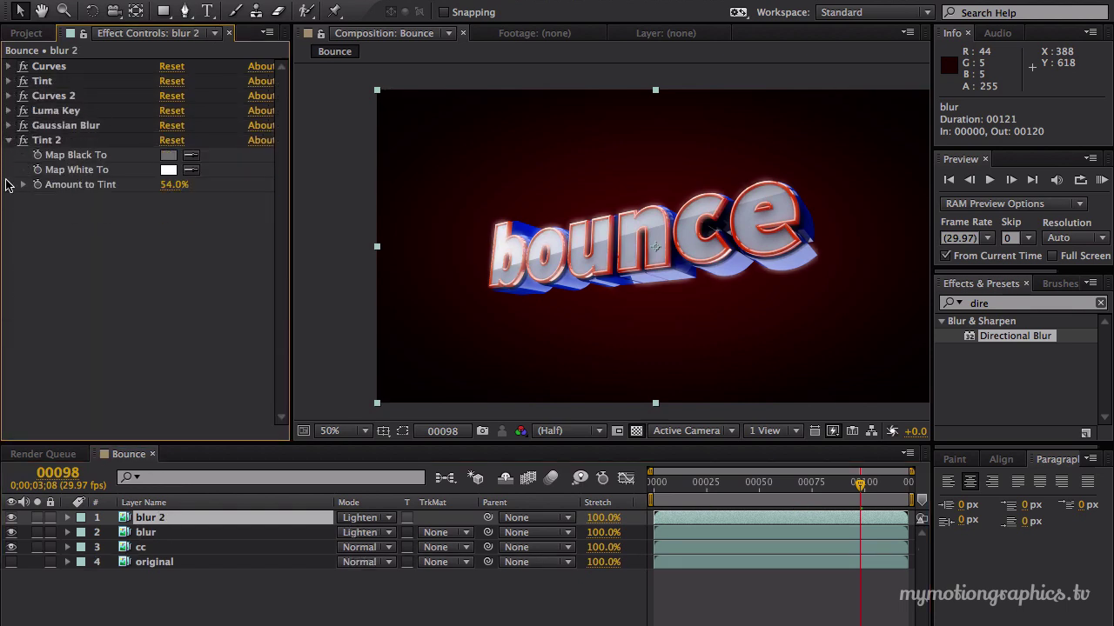
left_click(50, 142)
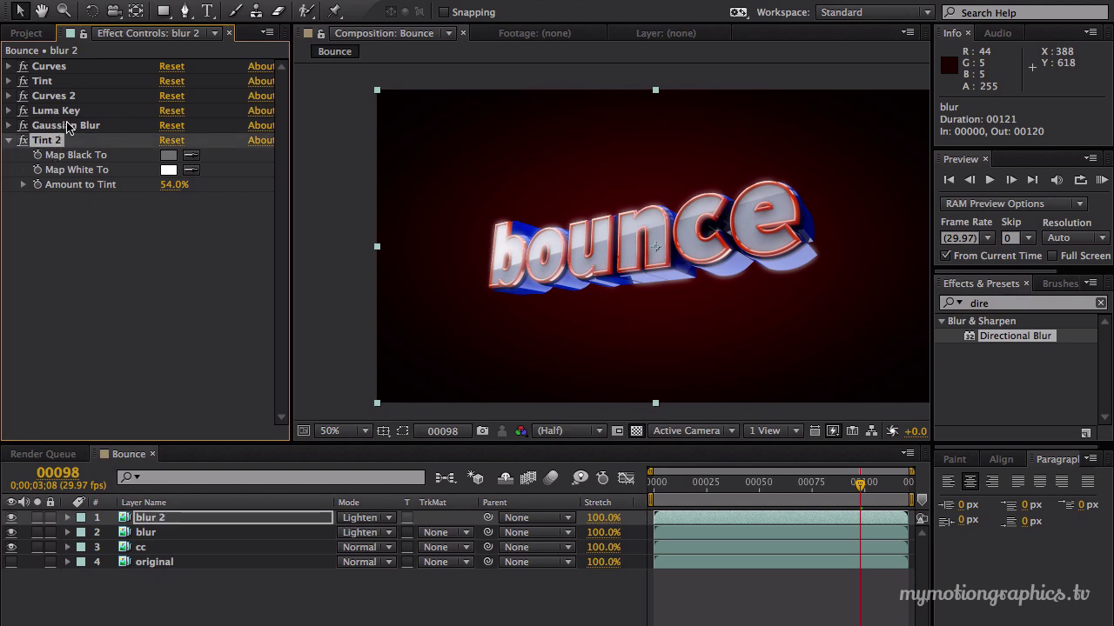
Step: Apply Directional Blur to blur 2 with a Blur Length of 52.7
left_click(68, 127)
left_click(208, 520)
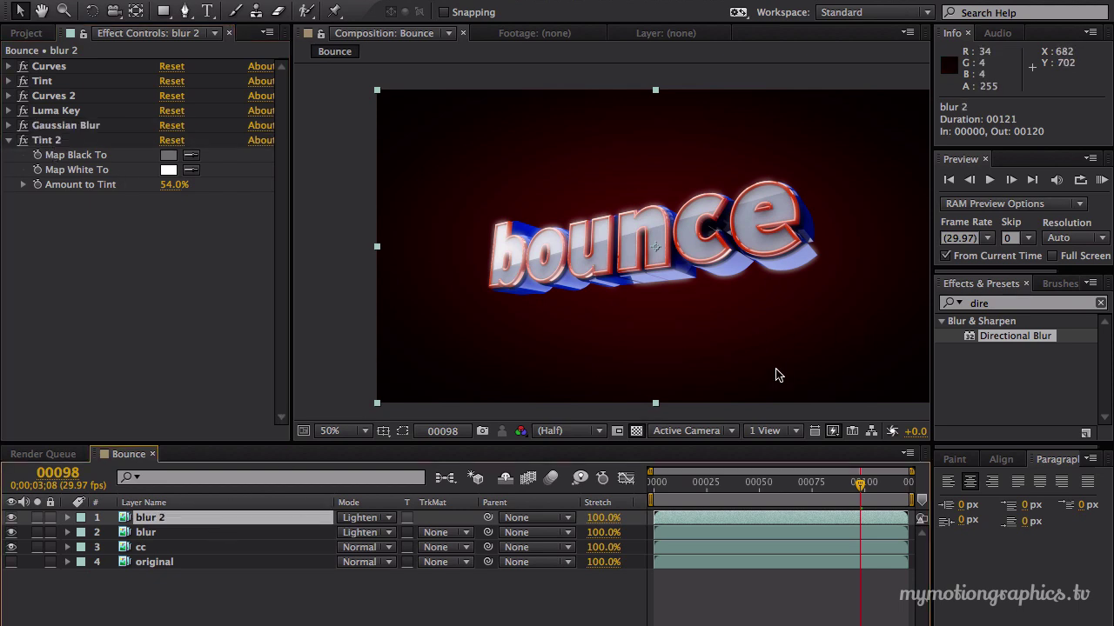
double_click(1000, 336)
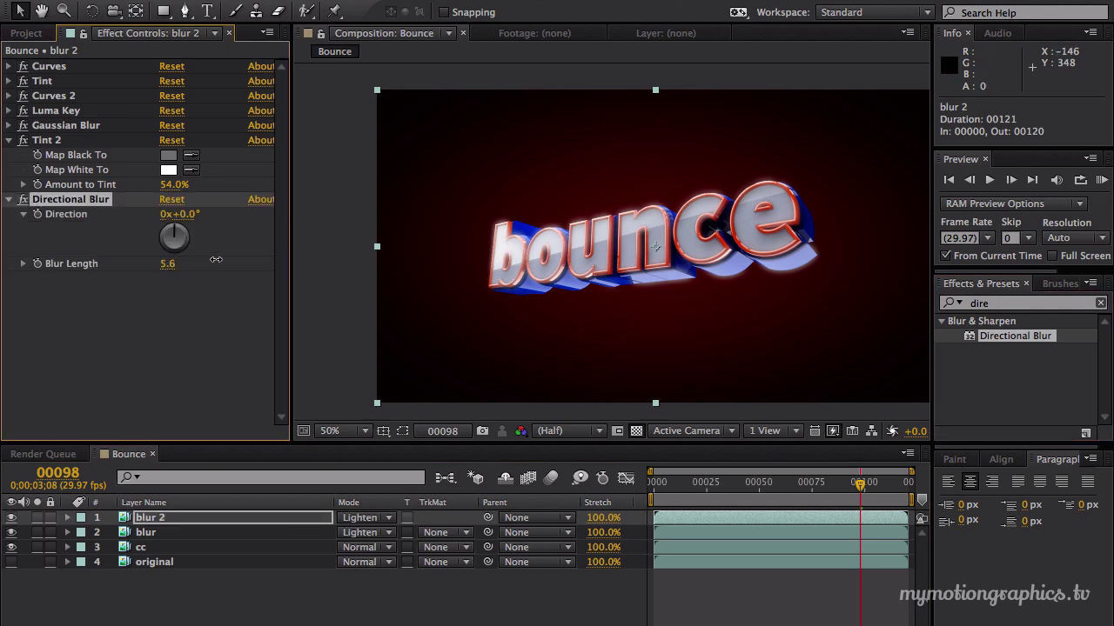
left_click_drag(216, 259, 265, 260)
left_click_drag(329, 251, 500, 243)
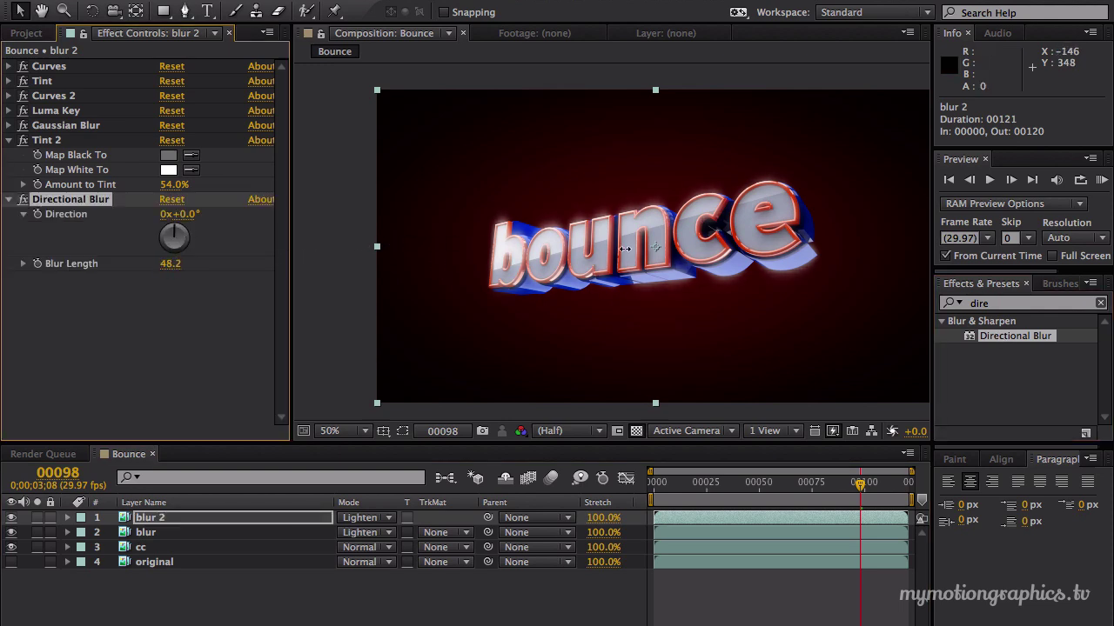
Step: Set the blur 2 layer's opacity to 39%
left_click(199, 520)
key("t")
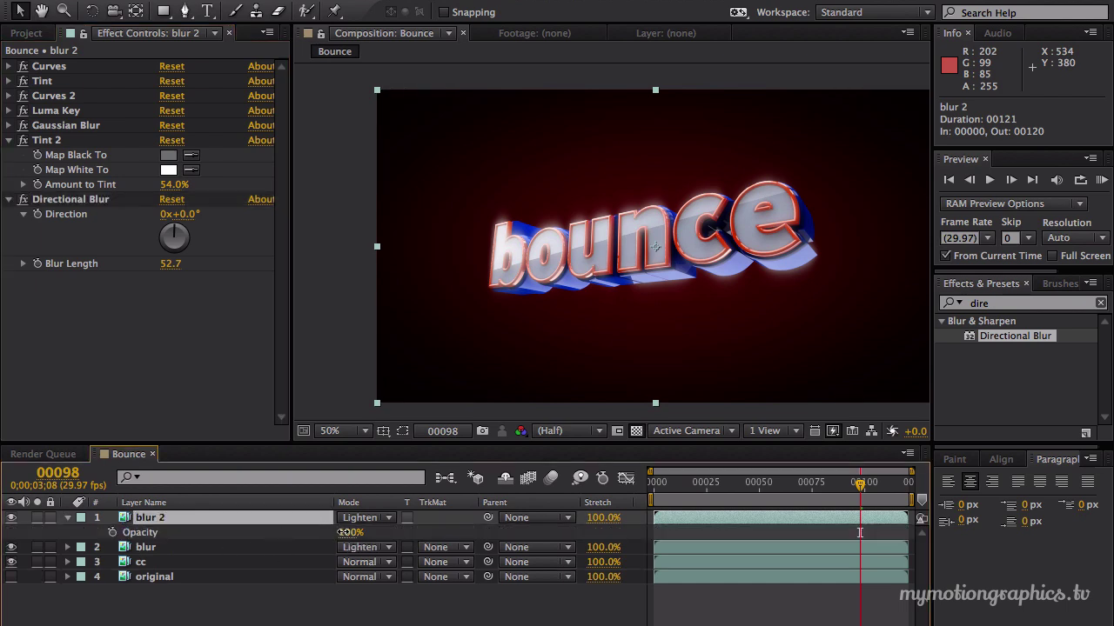
left_click_drag(348, 532, 274, 544)
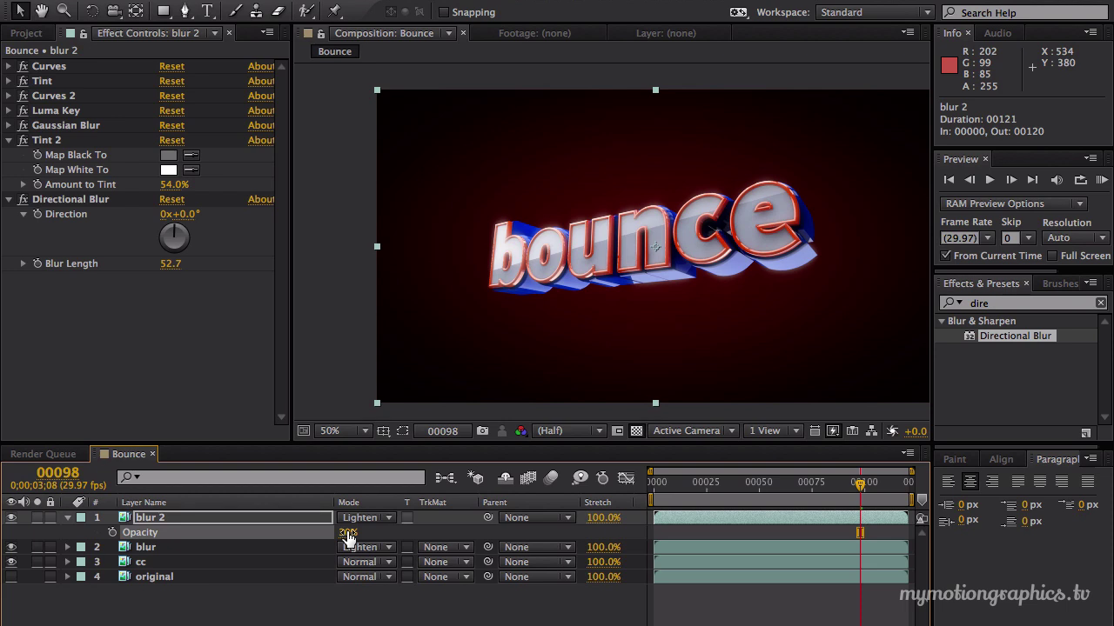
left_click_drag(348, 535, 327, 534)
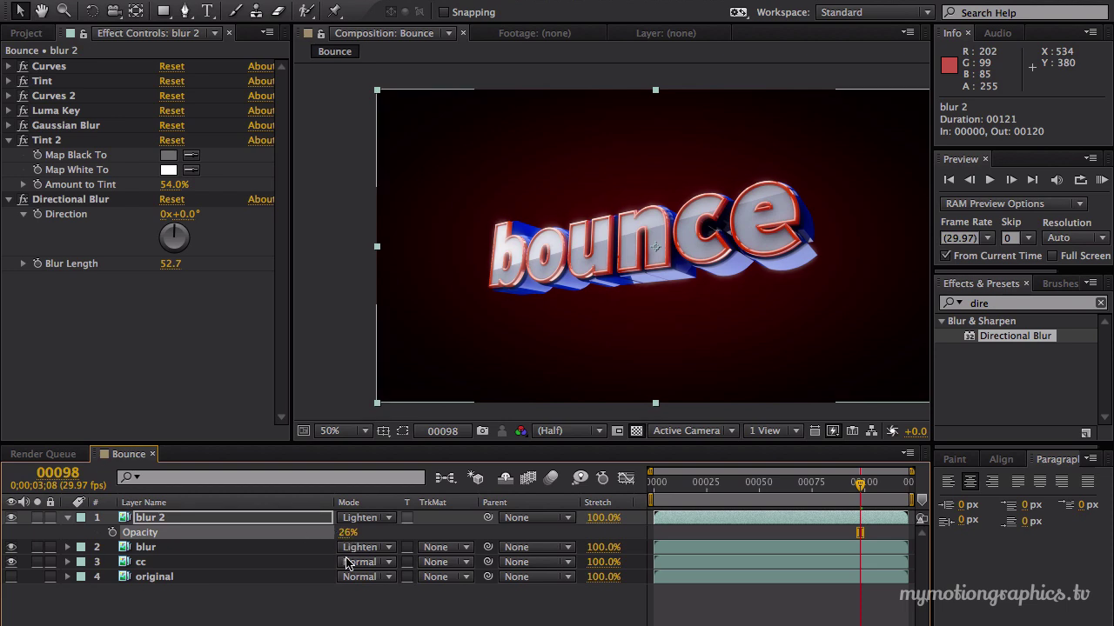
left_click_drag(347, 534, 349, 533)
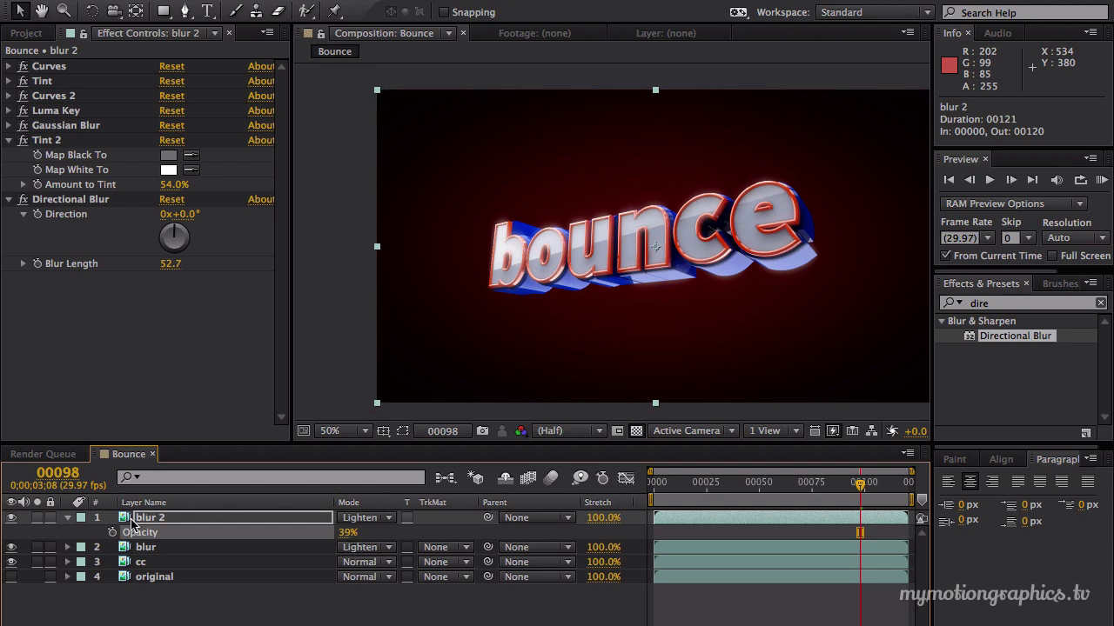
Step: Set the blur layer's opacity to 49% and check frames 79 and 40
left_click(144, 547)
key("t")
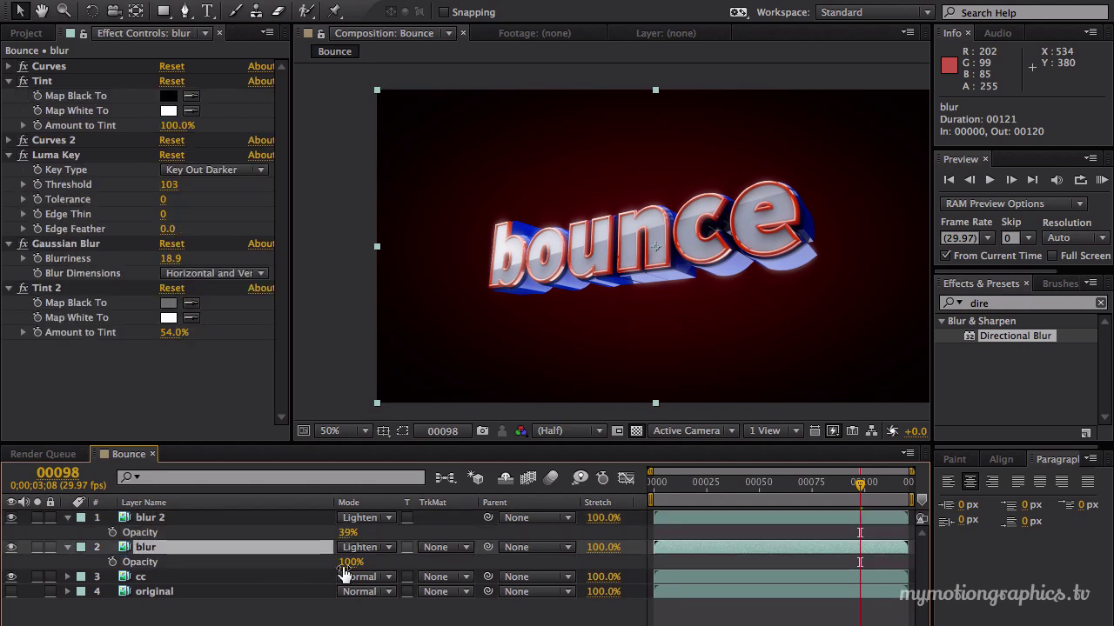
left_click_drag(343, 563, 267, 575)
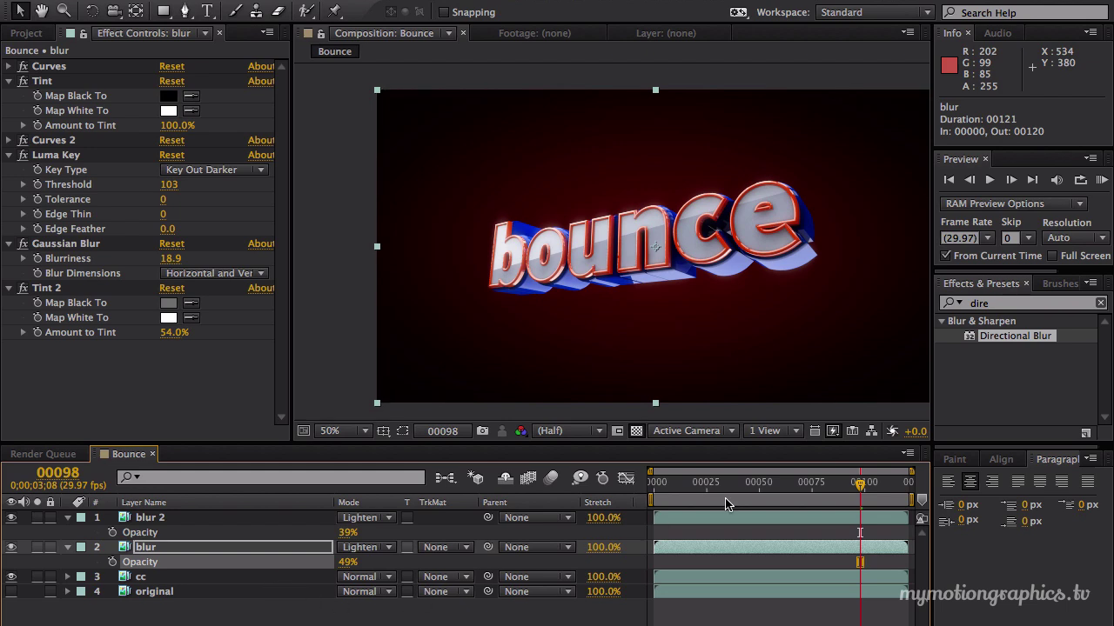
left_click(819, 494)
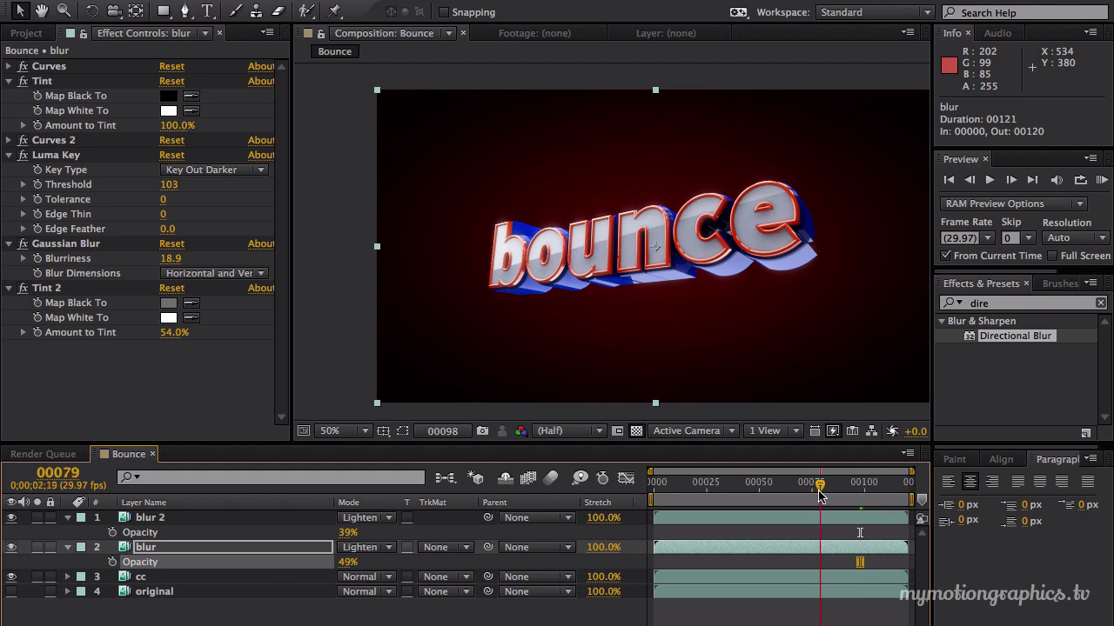
left_click(738, 494)
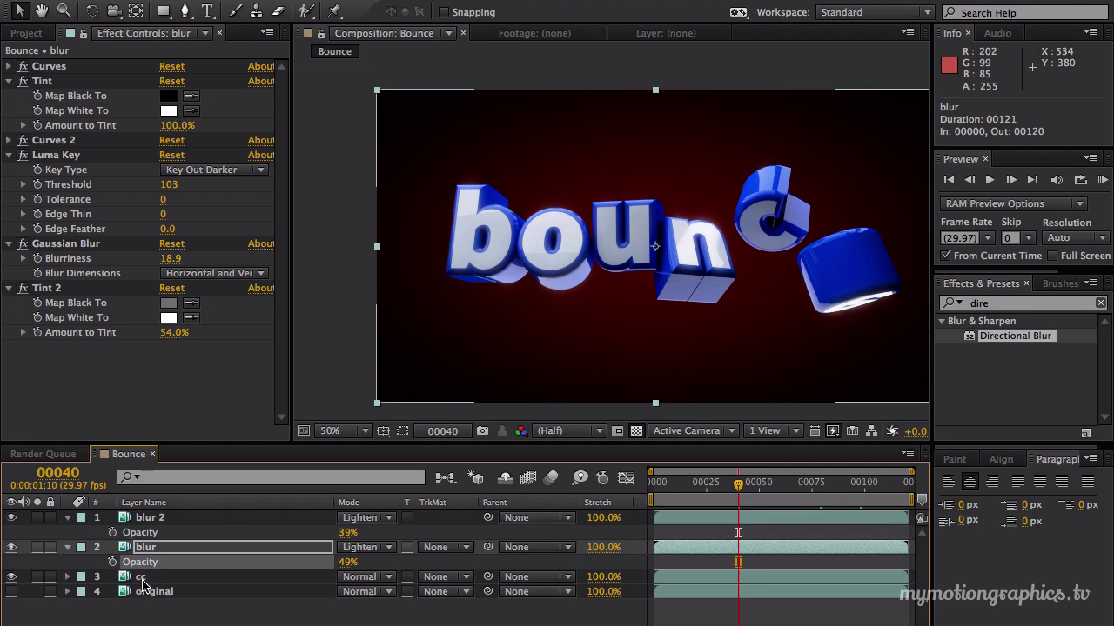
left_click(142, 578)
left_click(68, 518)
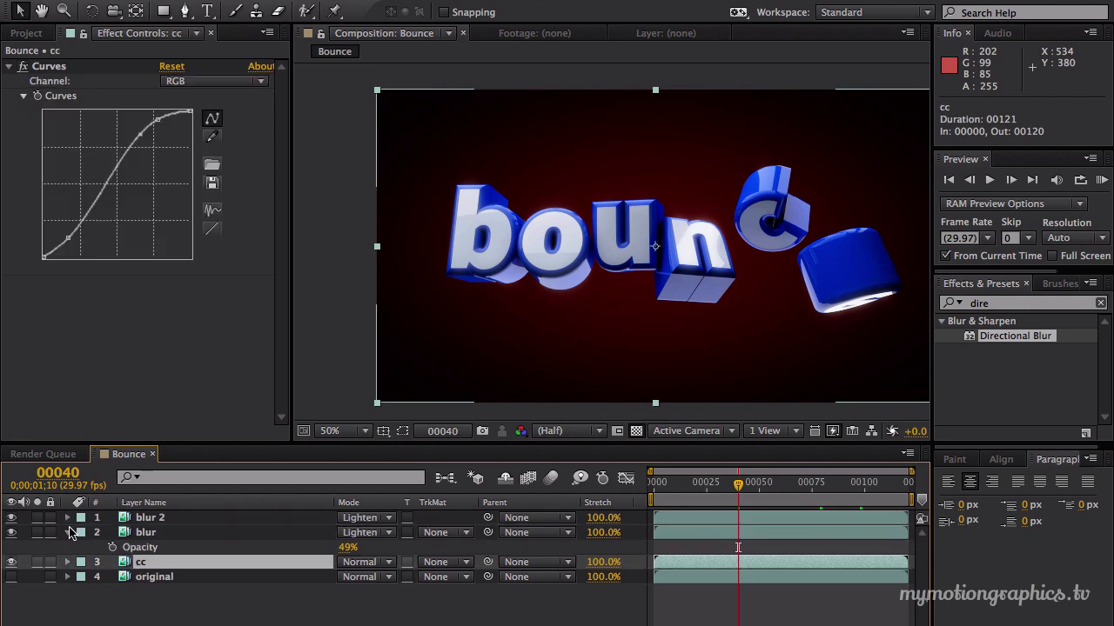
left_click(68, 532)
left_click(156, 521, "shift")
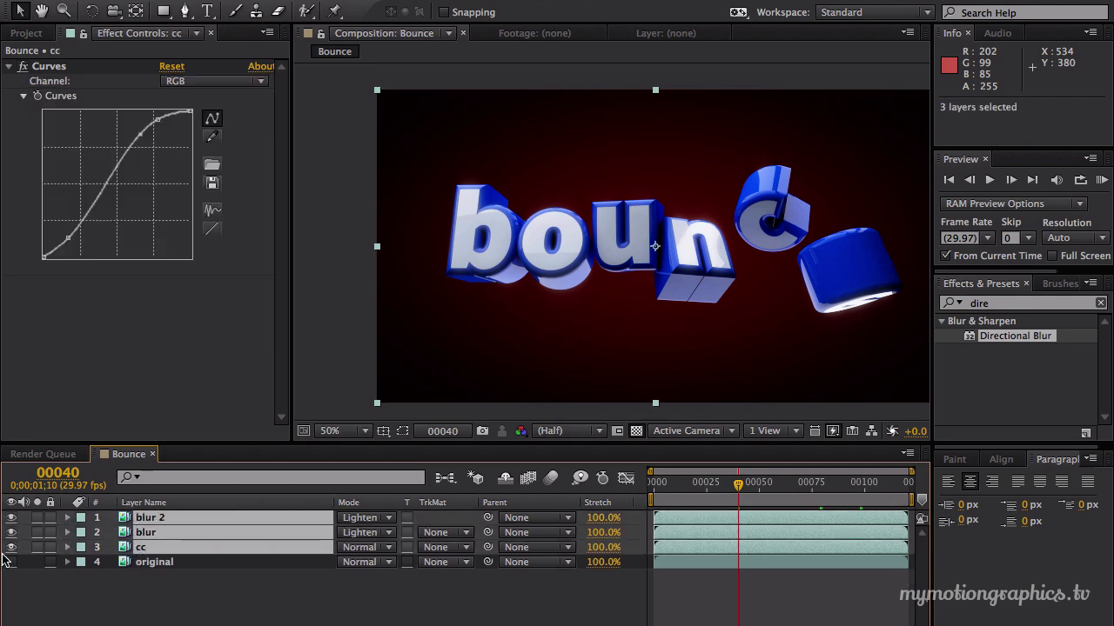
left_click(141, 564)
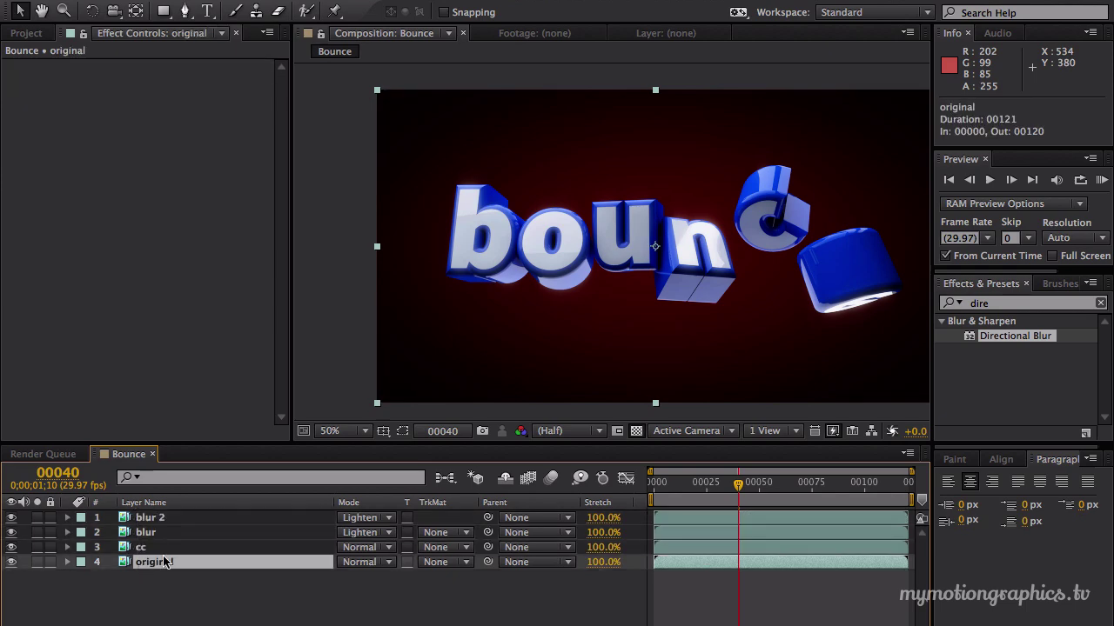
left_click(165, 548)
left_click(164, 519, "shift")
left_click_drag(11, 517, 11, 548)
key("h")
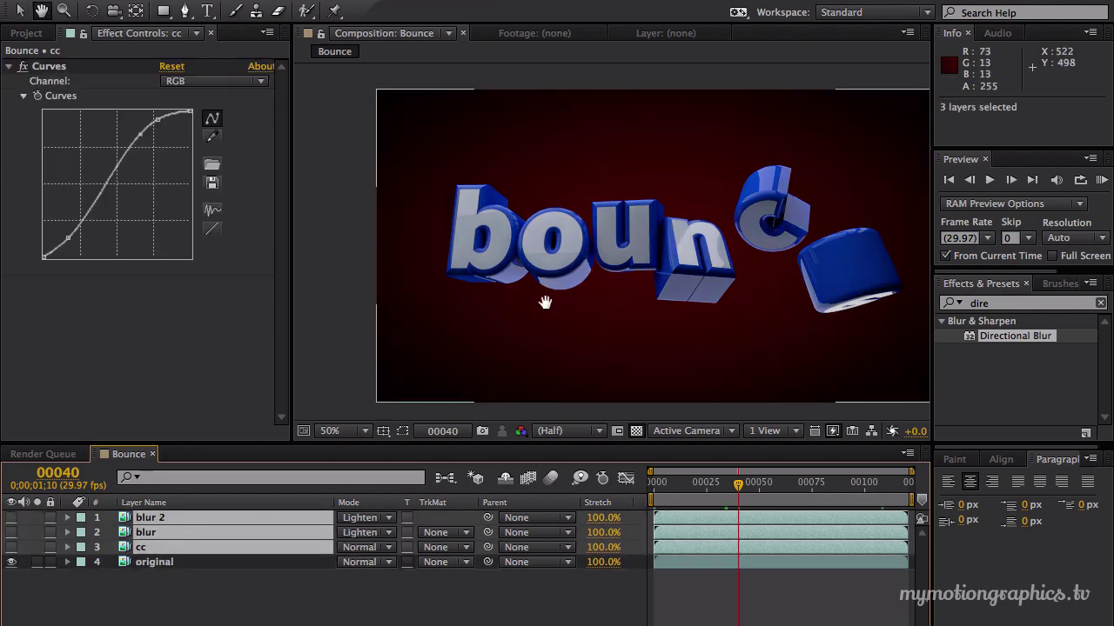
mouse_move(542, 304)
left_mouse_down()
mouse_move(479, 301)
mouse_move(555, 298)
left_mouse_up()
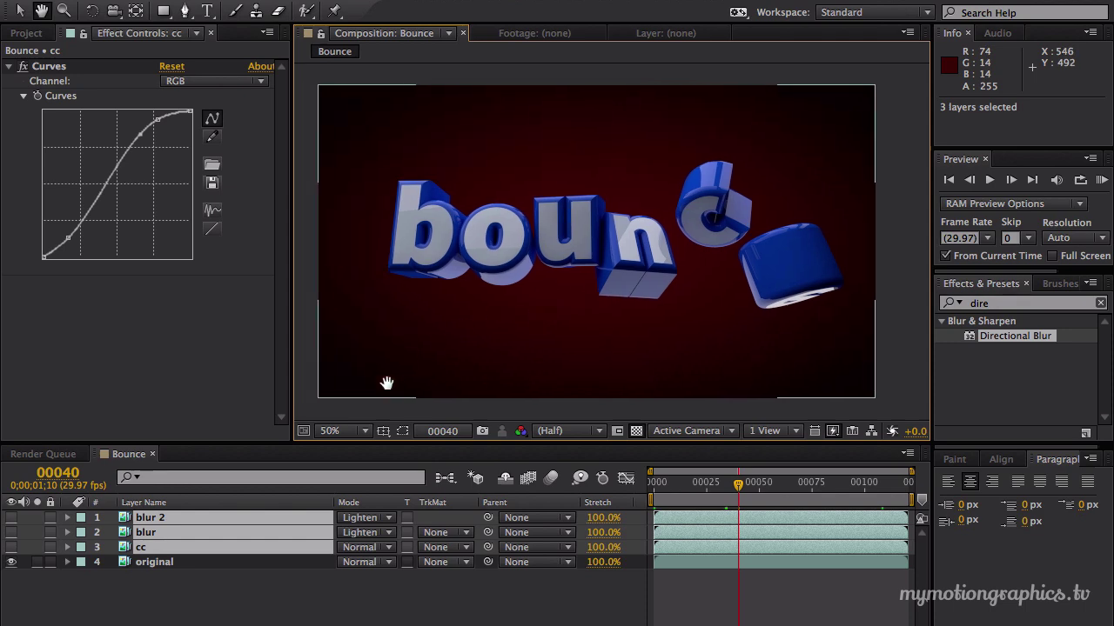
key("v")
left_click_drag(14, 549, 11, 517)
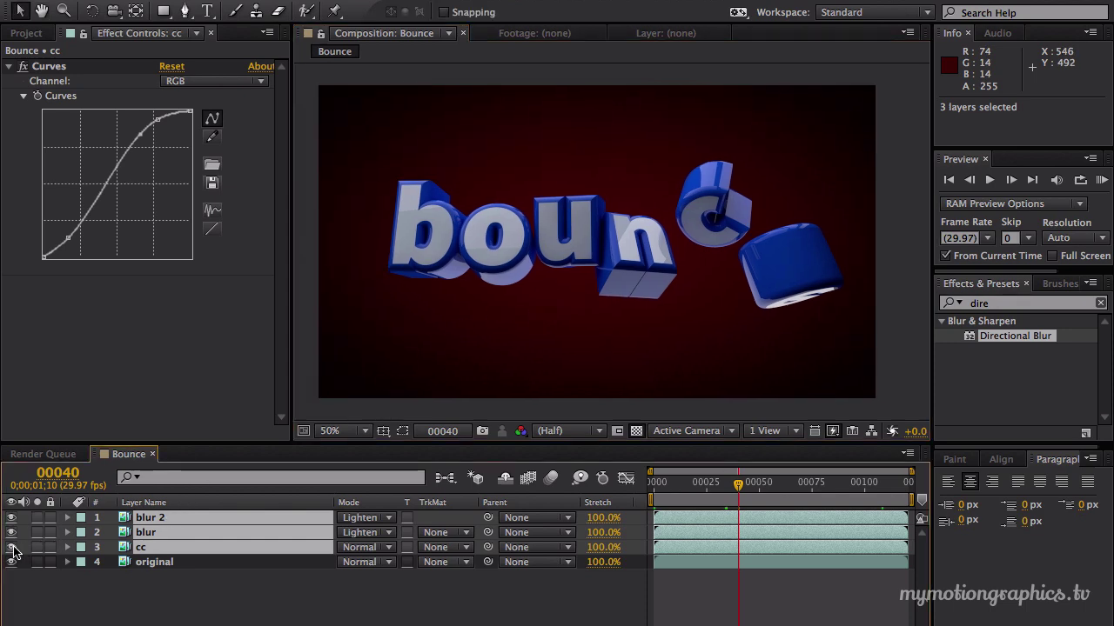
left_click(715, 485)
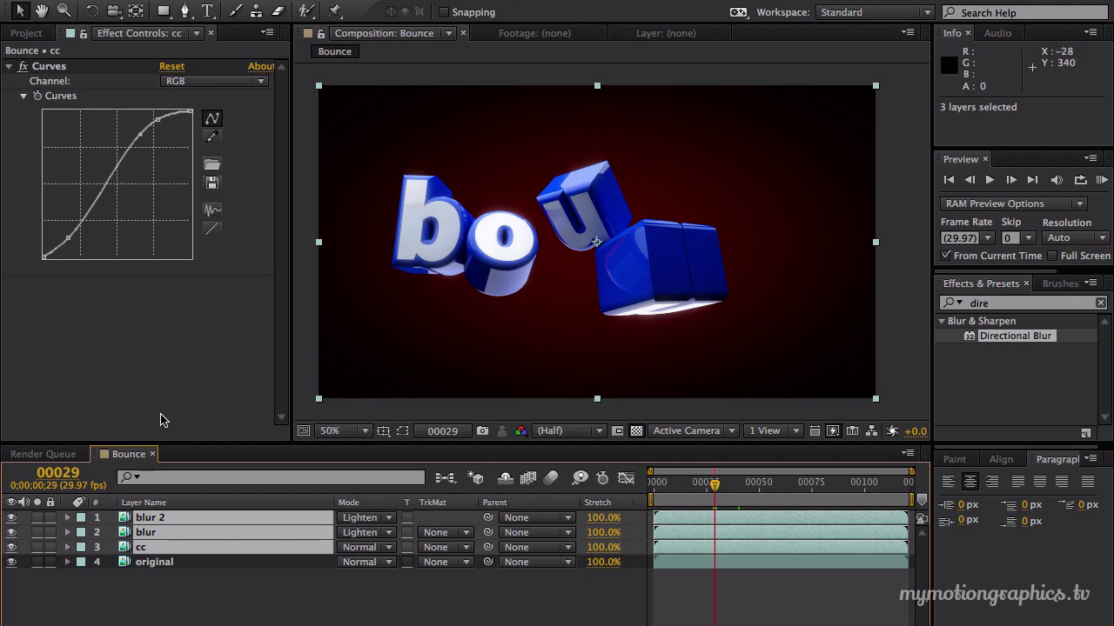
left_click(12, 519)
left_click(11, 519)
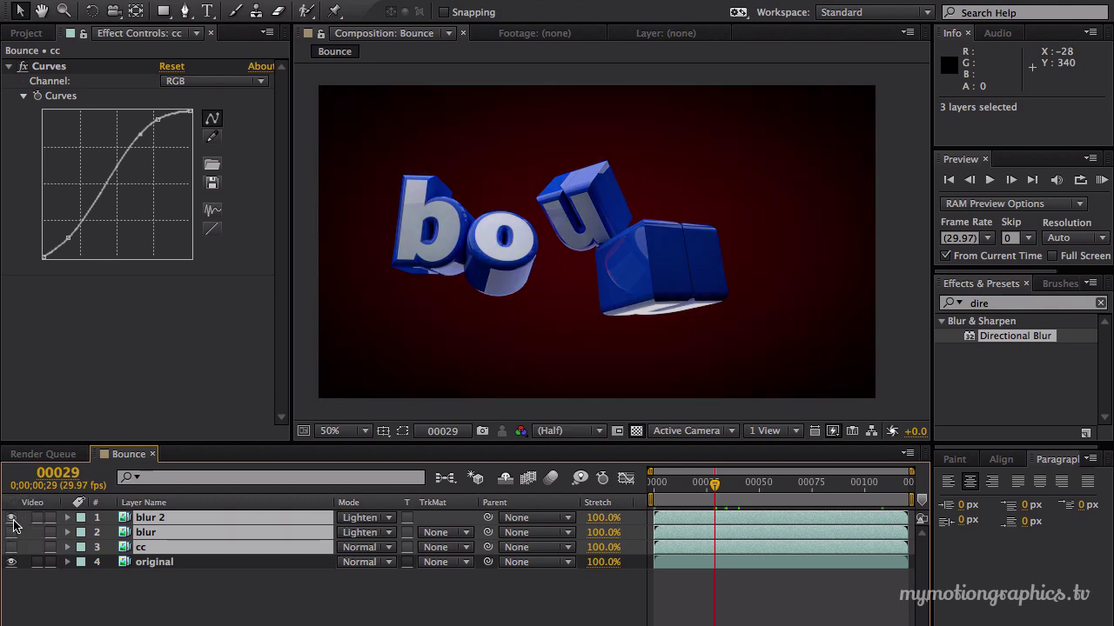
left_click(11, 518)
left_click(11, 519)
left_click(11, 519)
left_click(11, 518)
left_click(772, 480)
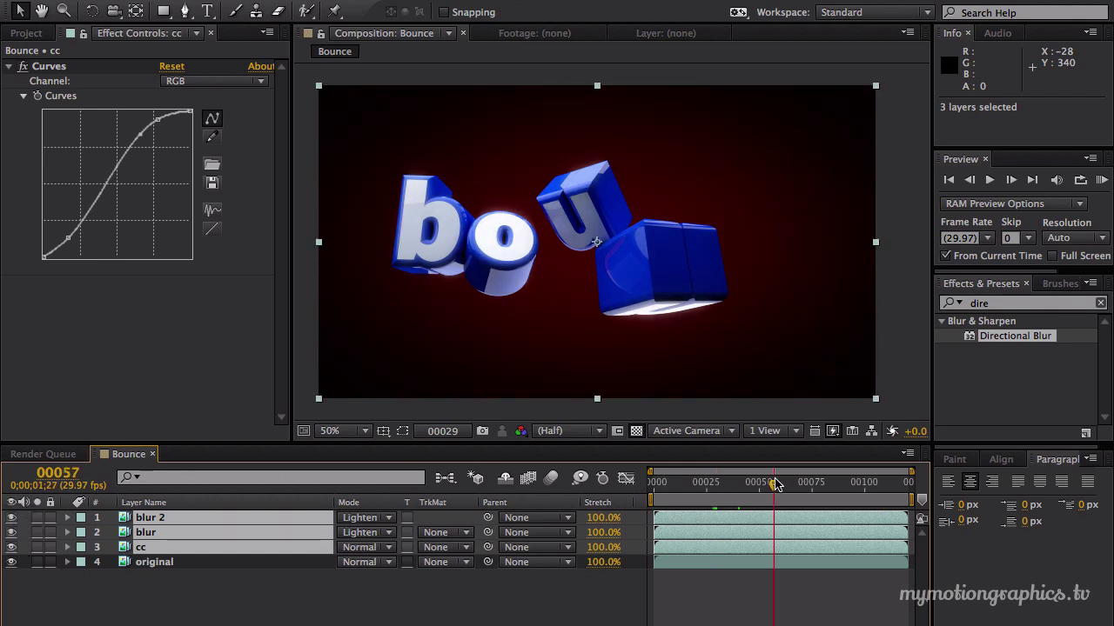
left_click(802, 485)
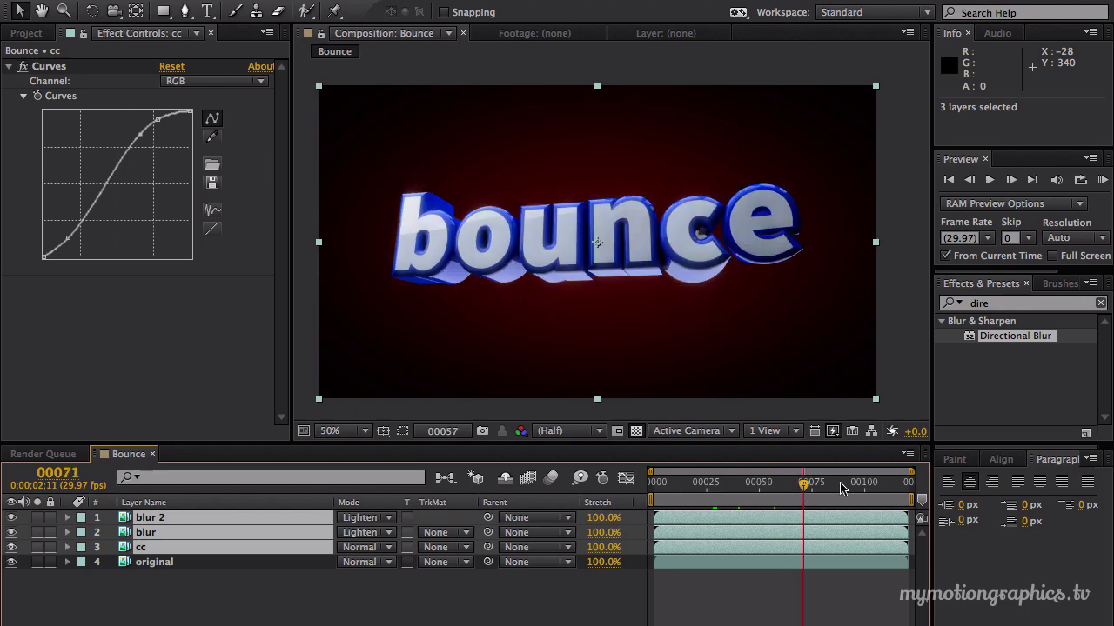
left_click(867, 486)
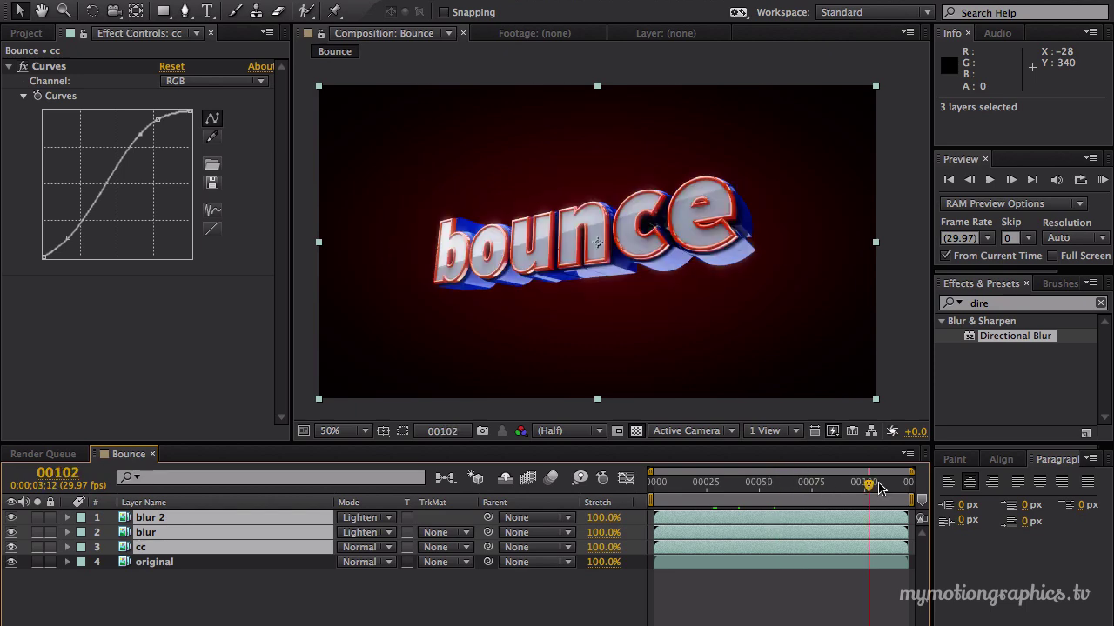
left_click(878, 483)
left_click(888, 485)
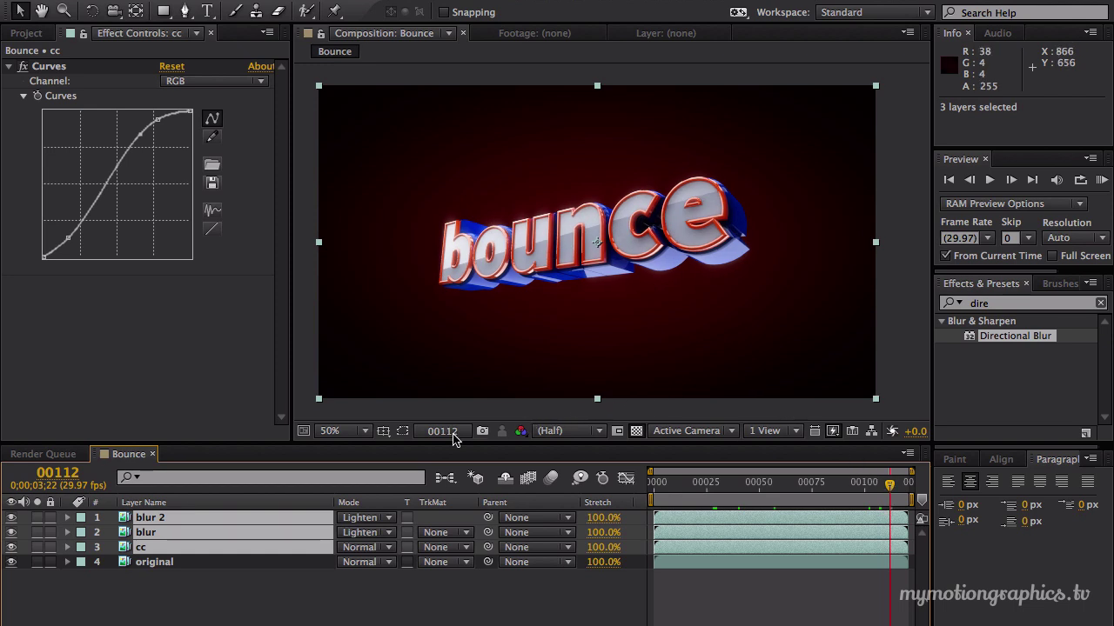
left_click(11, 518)
left_click(12, 517)
left_click(11, 518)
left_click(11, 518)
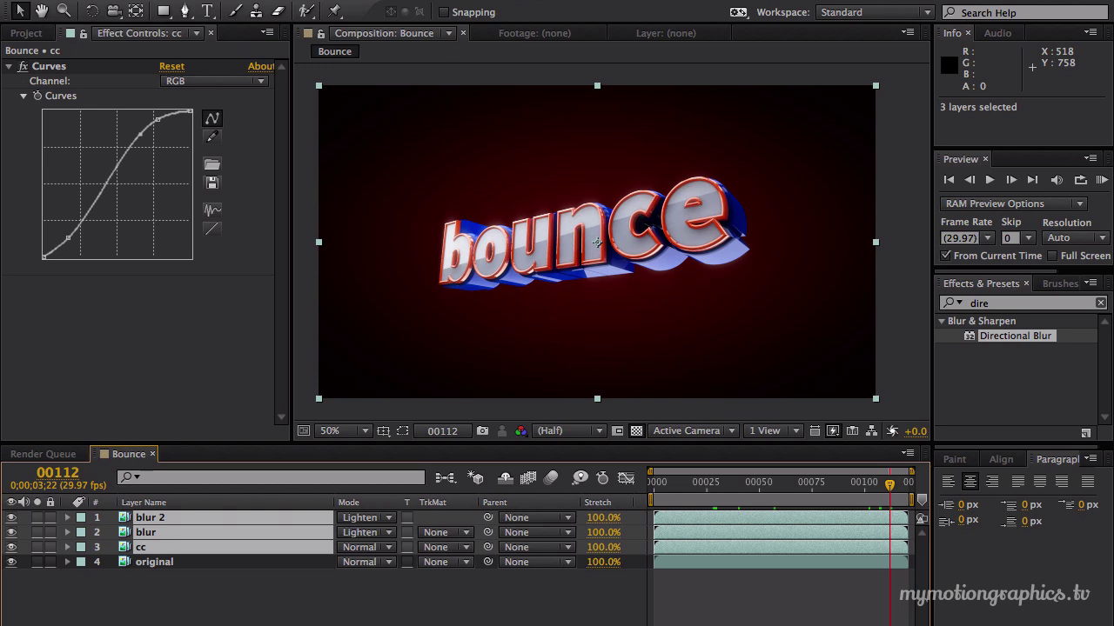
left_click(229, 623)
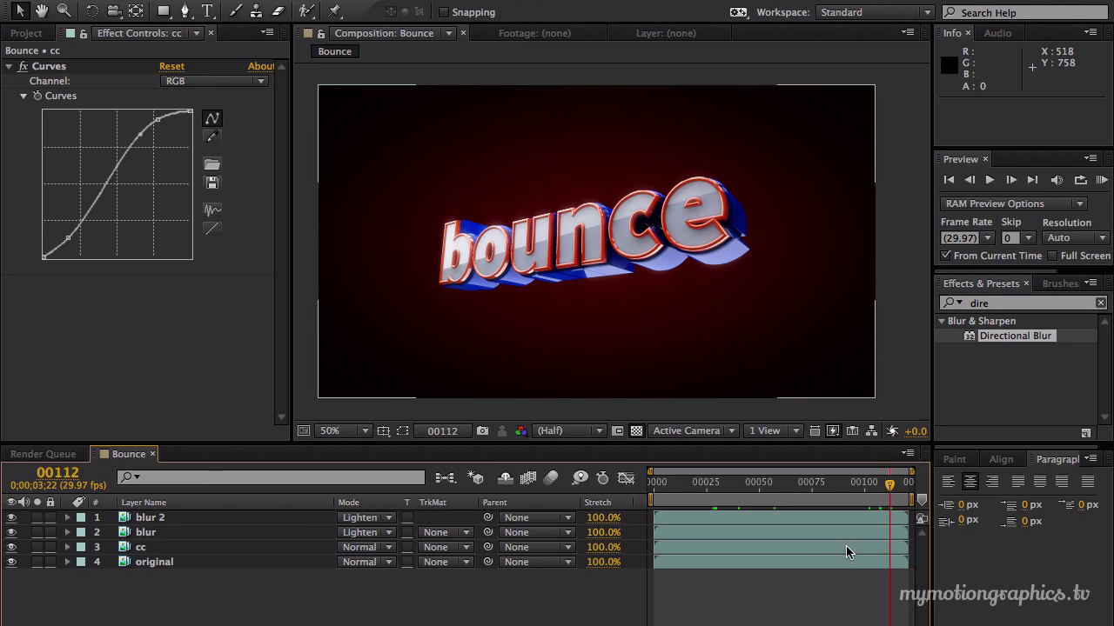
left_click(824, 496)
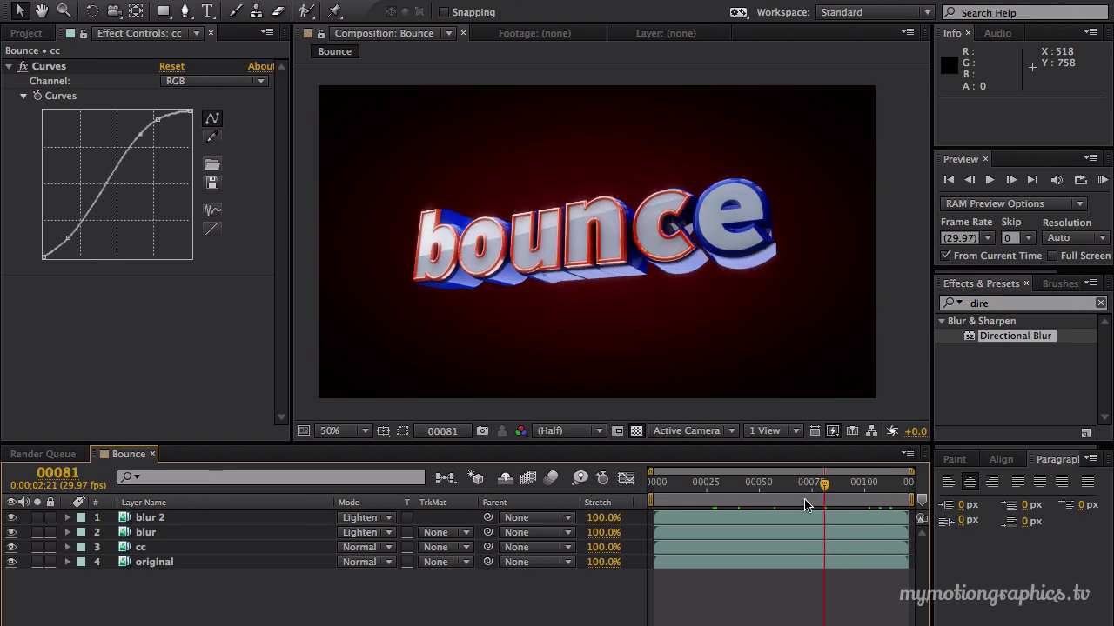